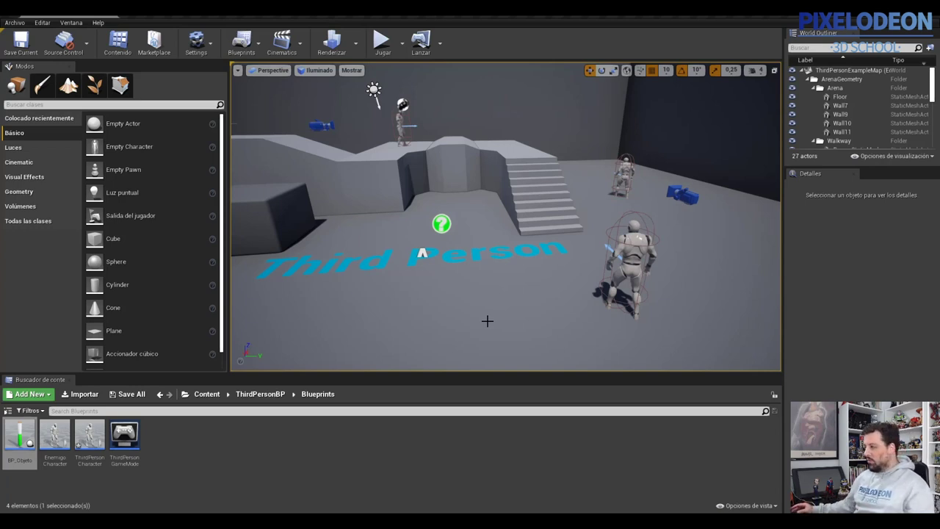
Step: Play-test the level, running and jumping the character to collect pickups, then stop
click(381, 47)
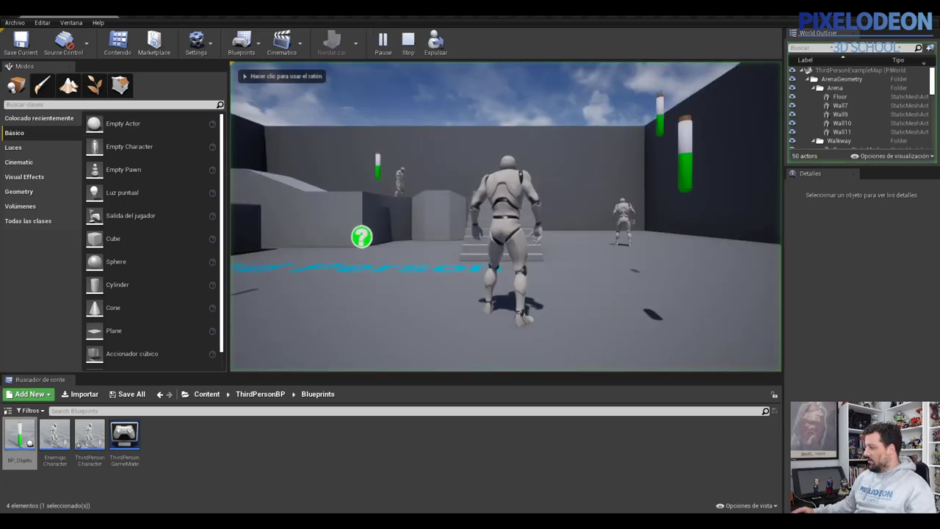
key(w)
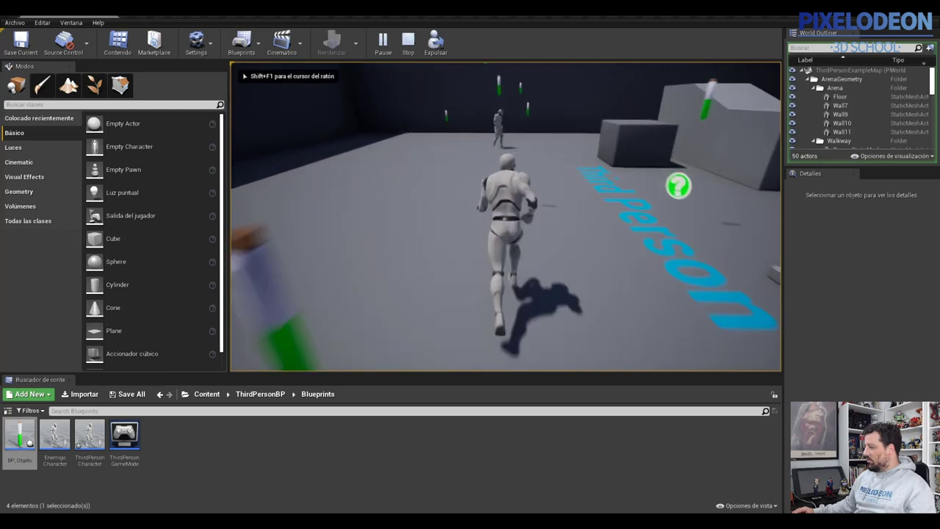
key(w)
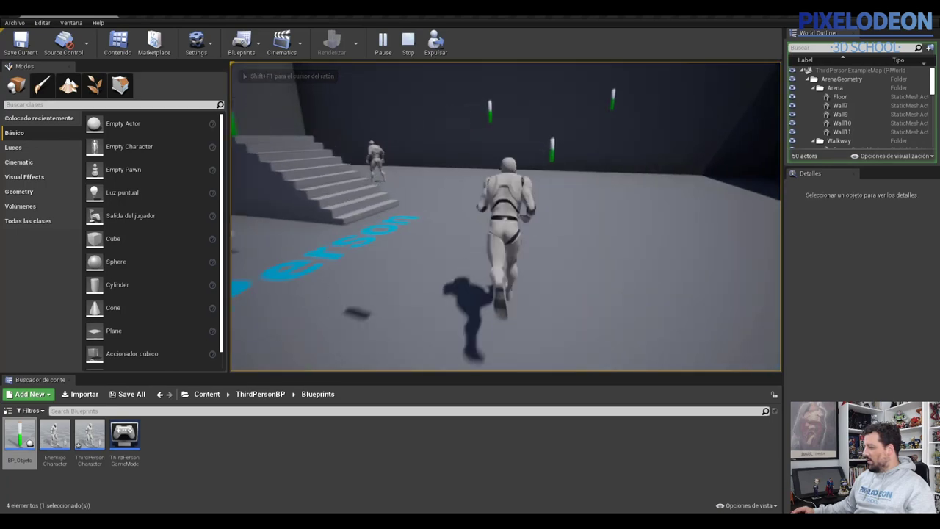
key(w)
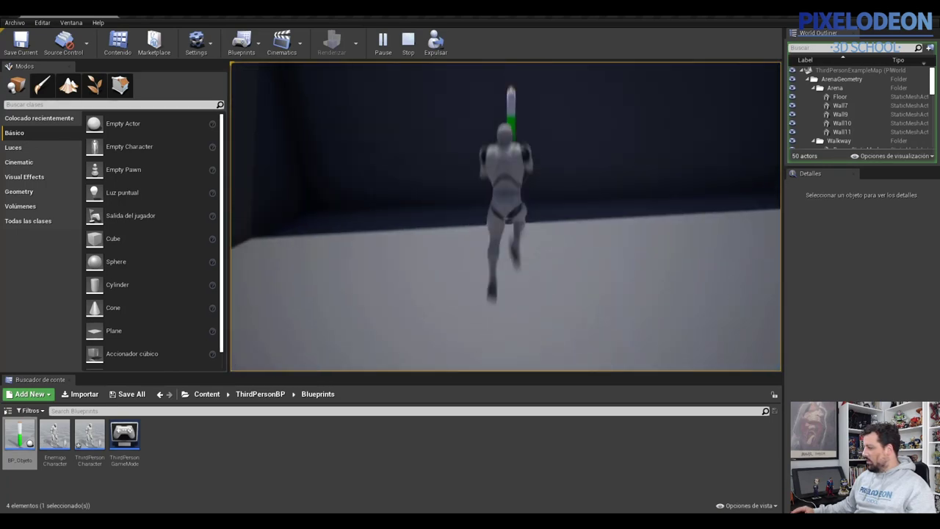
key(space)
key(w)
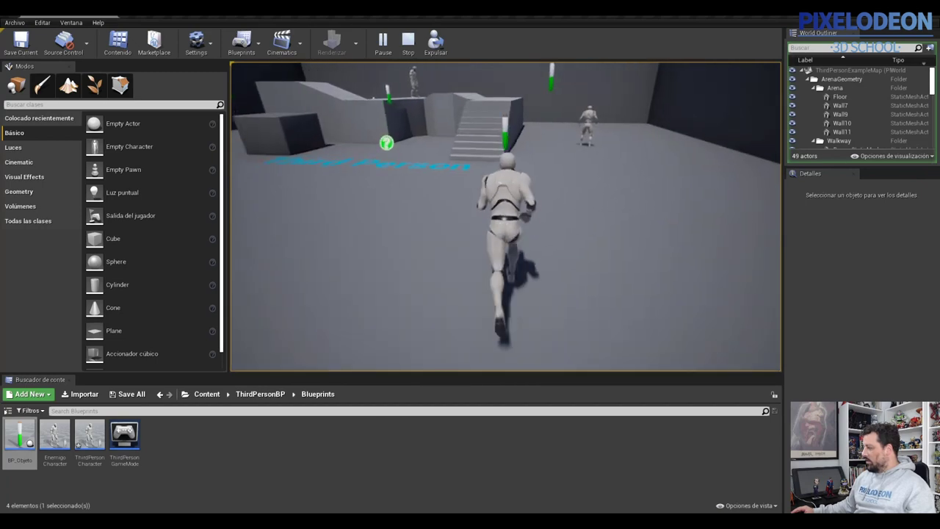
key(w)
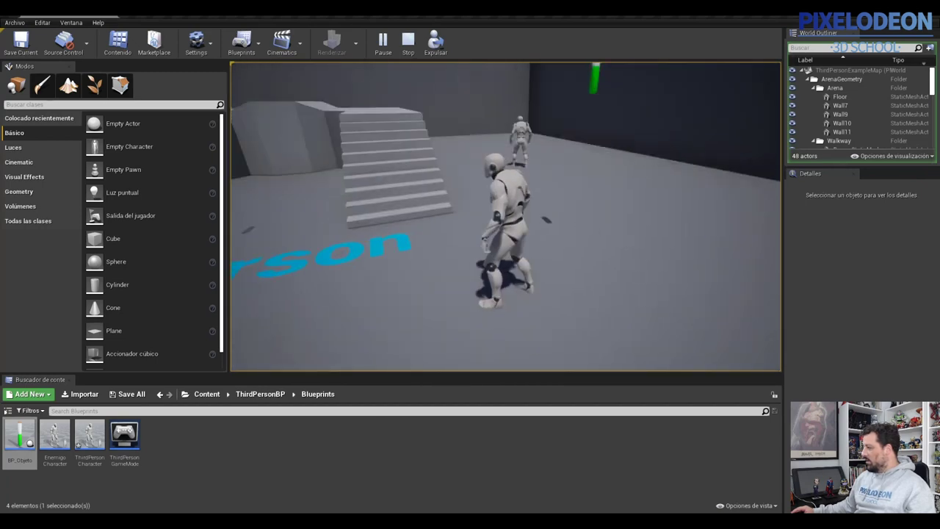
key(space)
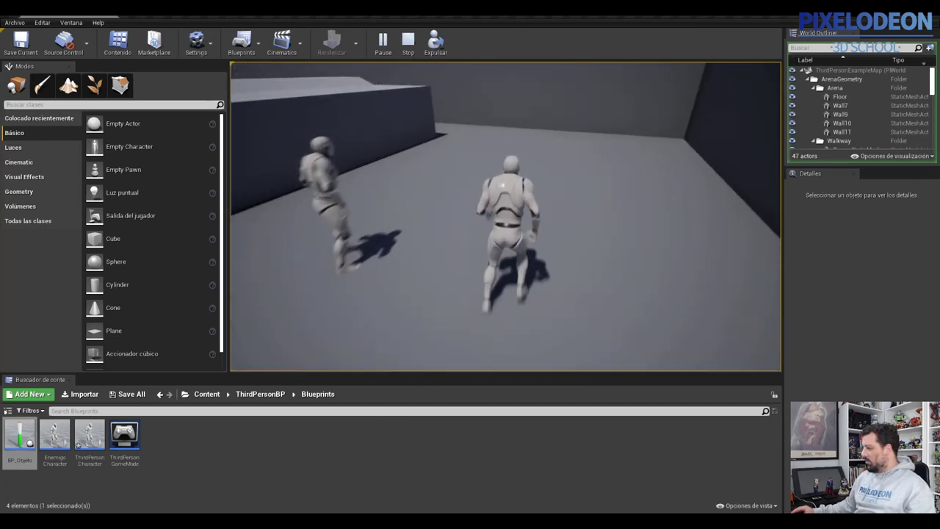
key(w)
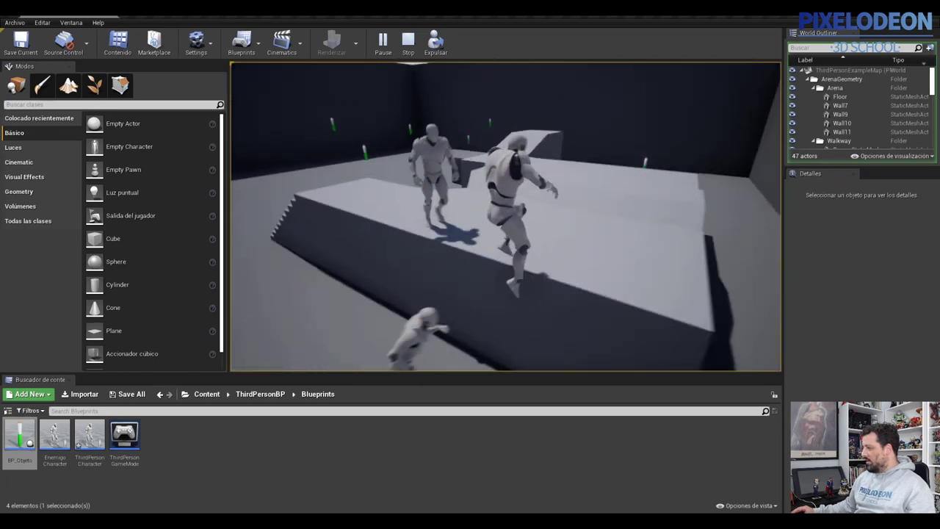
key(w)
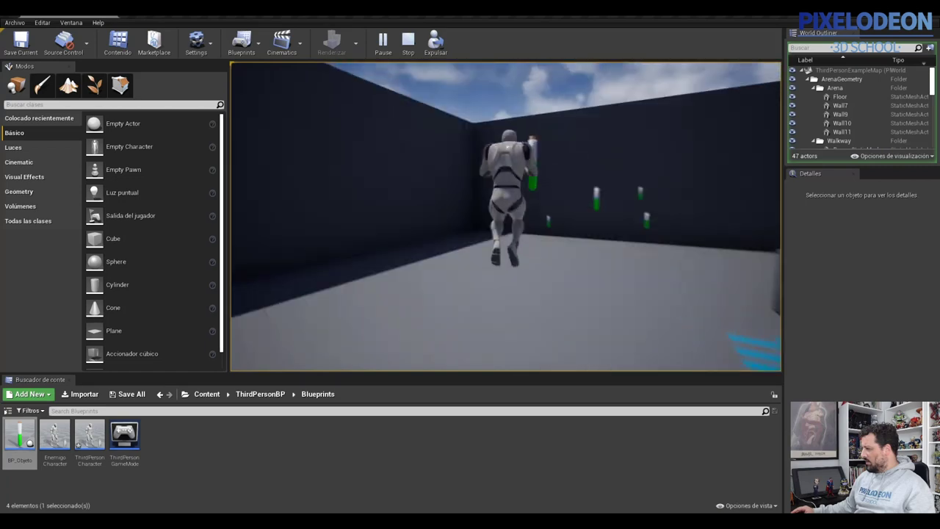
key(space)
key(w)
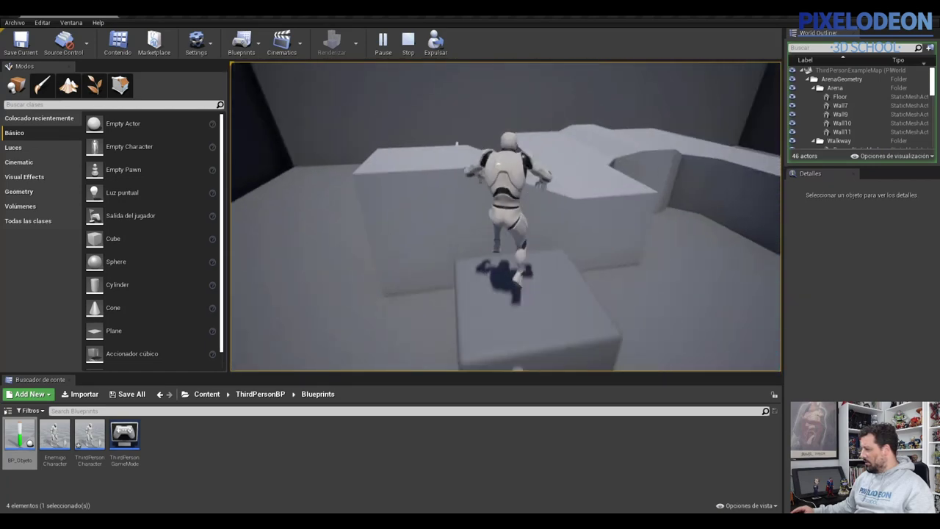
key(w)
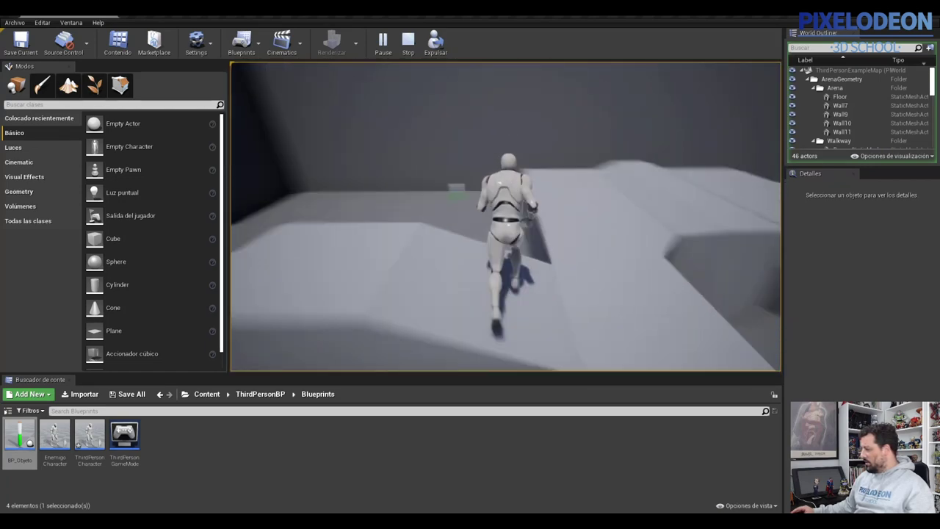
key(w)
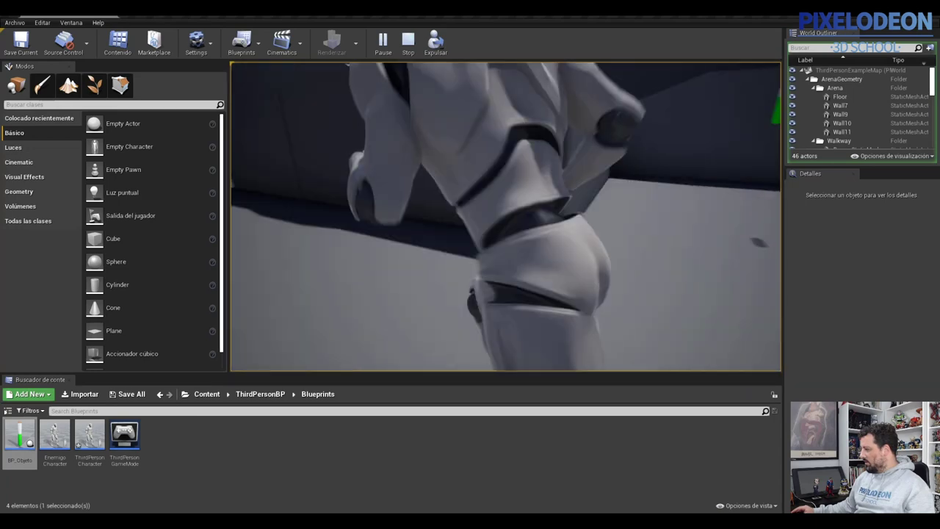
key(w)
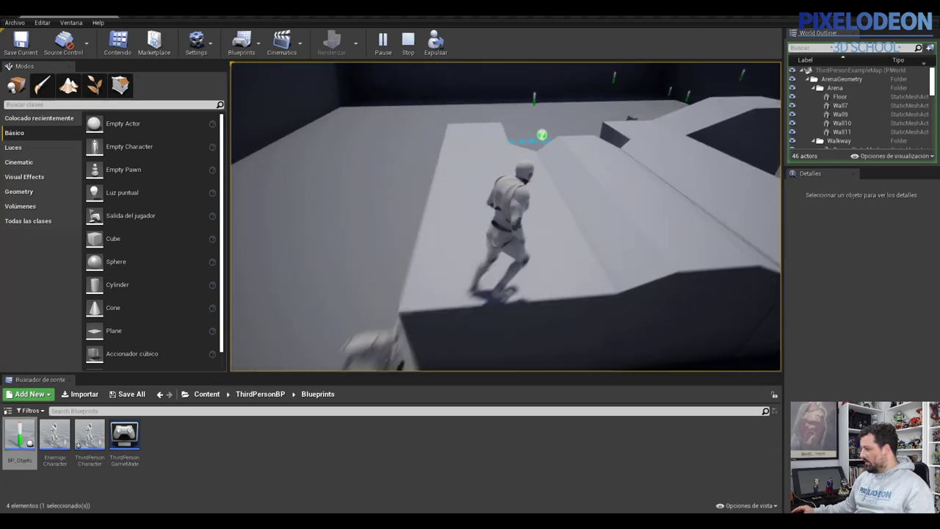
key(w)
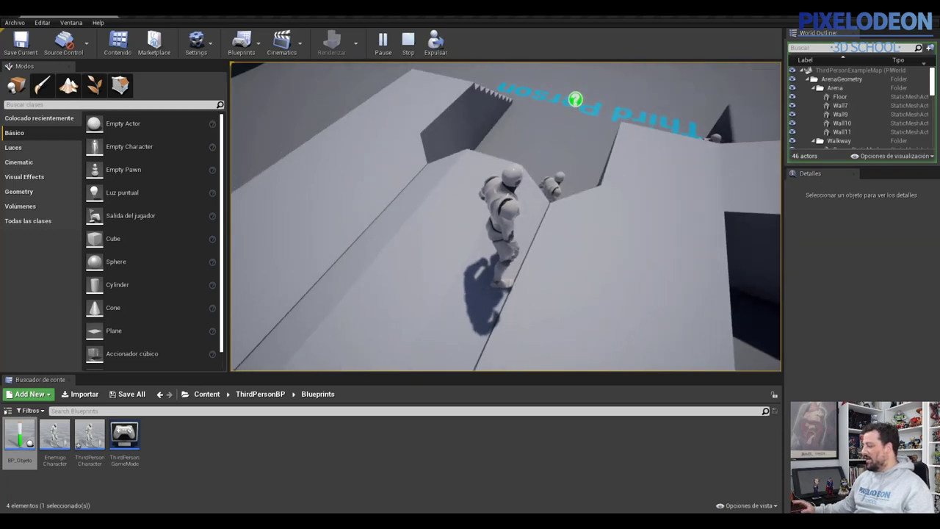
key(Escape)
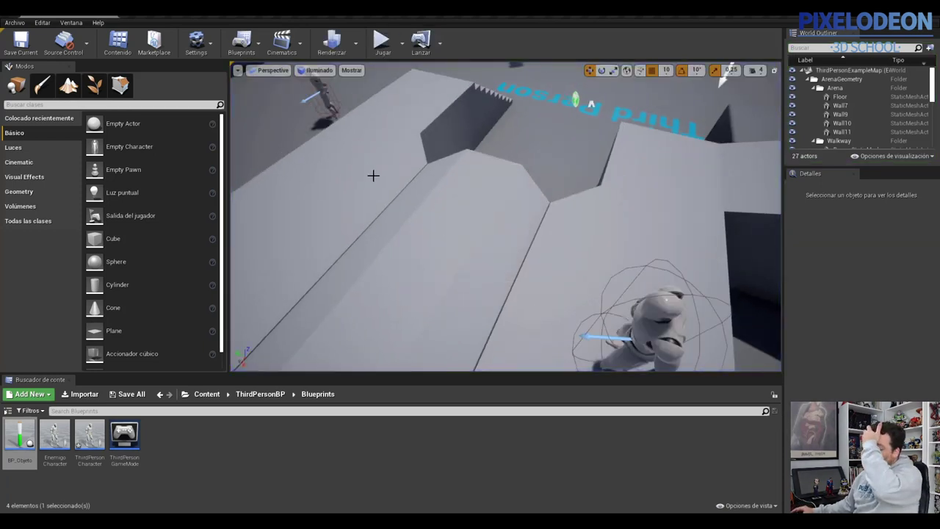
Step: Select the ThirdPersonCharacter in the level, focus the view on it, and pick its blueprint asset
scroll(382, 163, down, 5)
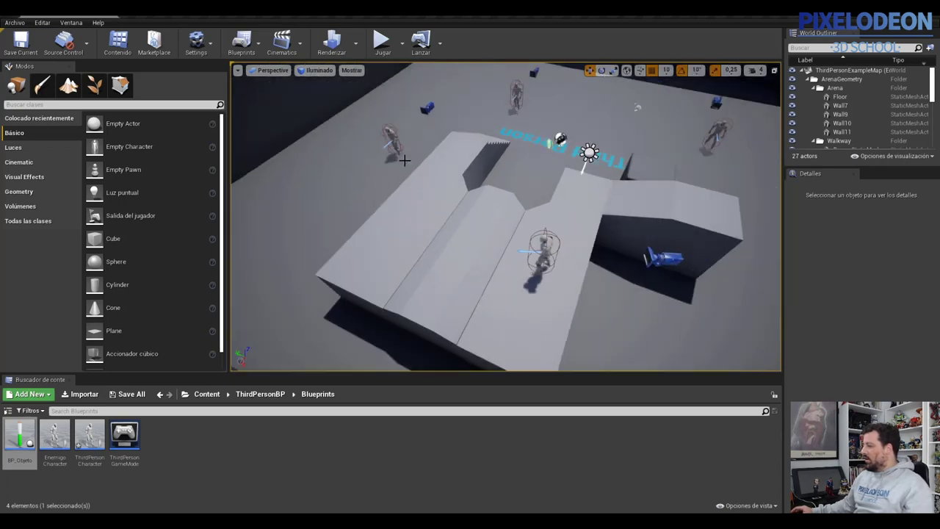
scroll(519, 139, down, 5)
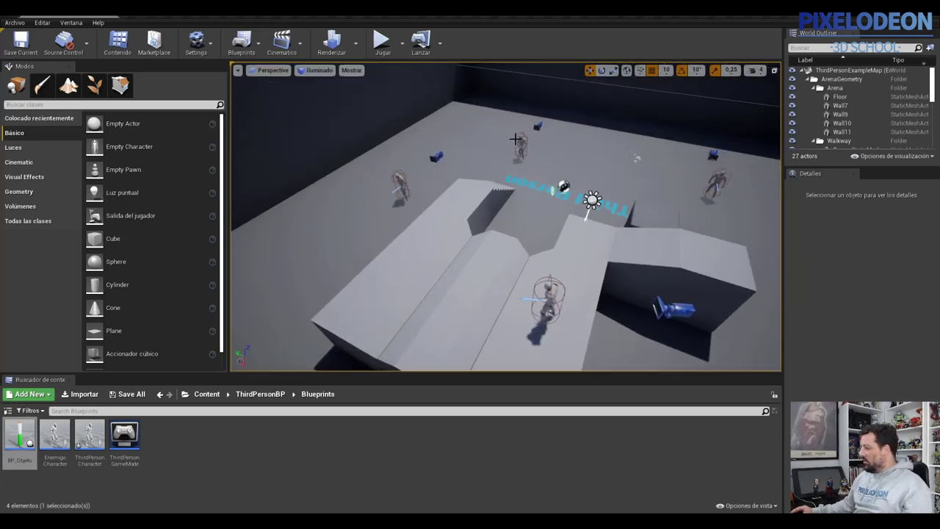
click(519, 140)
key(f)
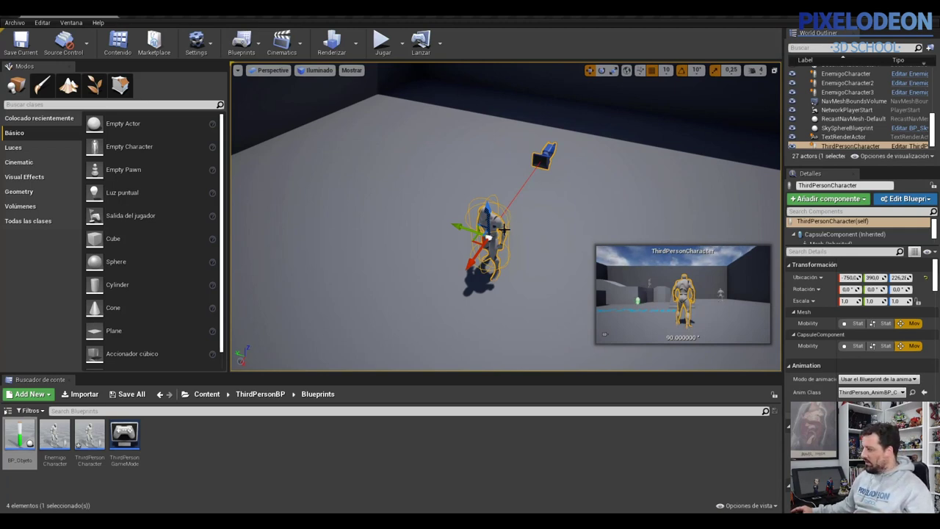
alt+drag(522, 248, 519, 240)
scroll(519, 241, down, 3)
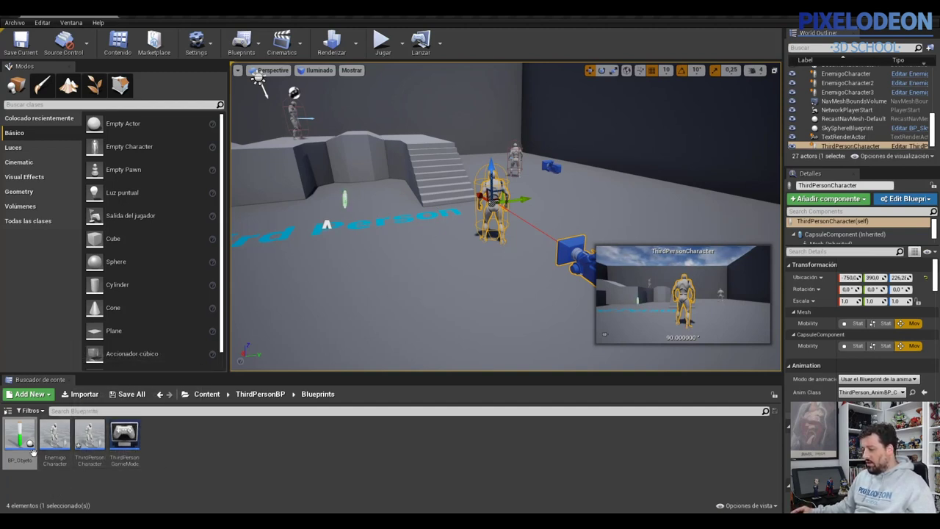
click(88, 435)
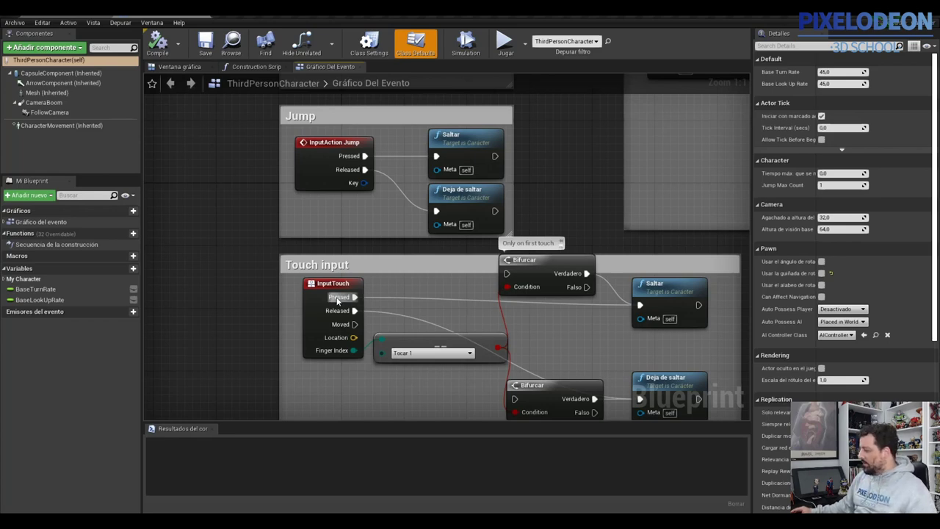
Step: Add a new blueprint variable named RecursosCogidos
scroll(231, 226, down, 3)
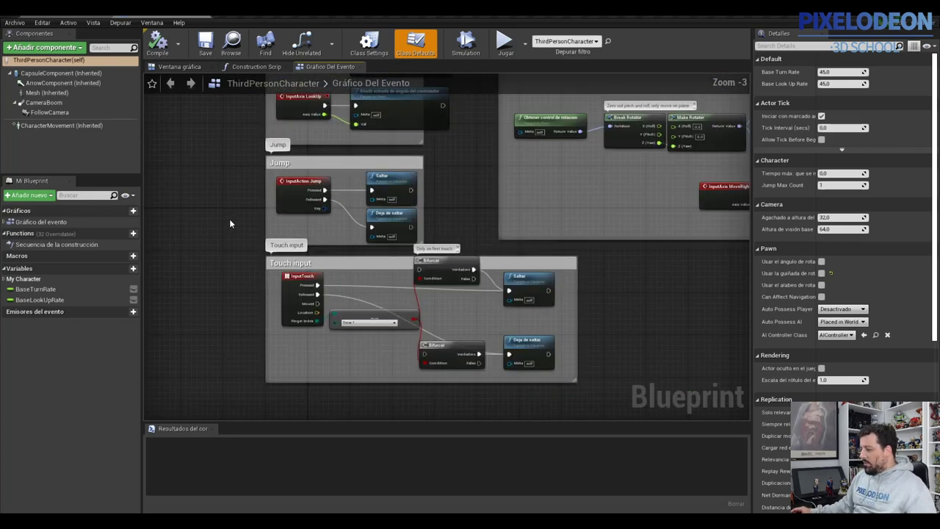
click(133, 268)
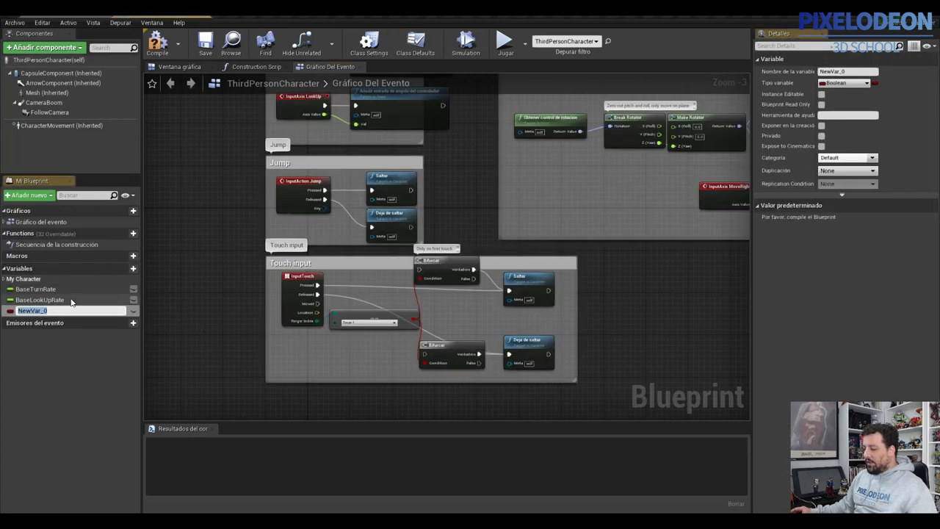
text(Re)
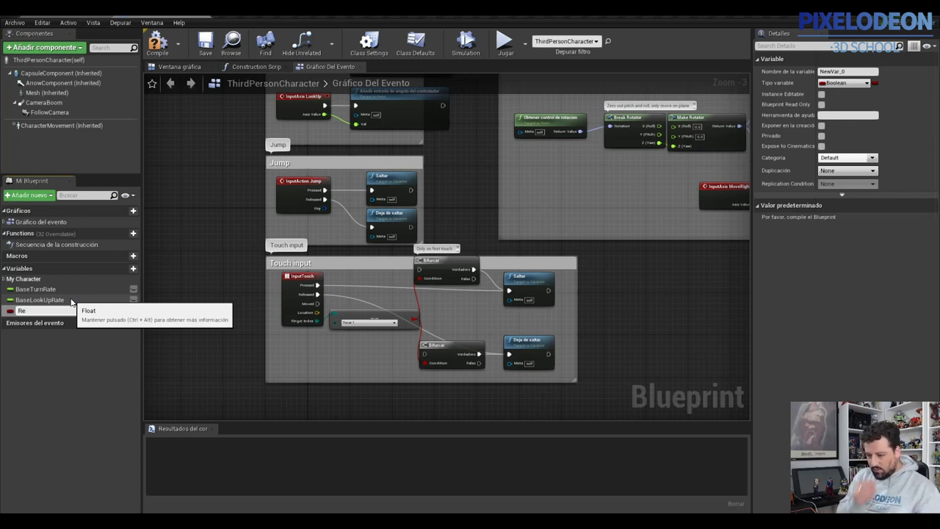
text(cursosCogidos)
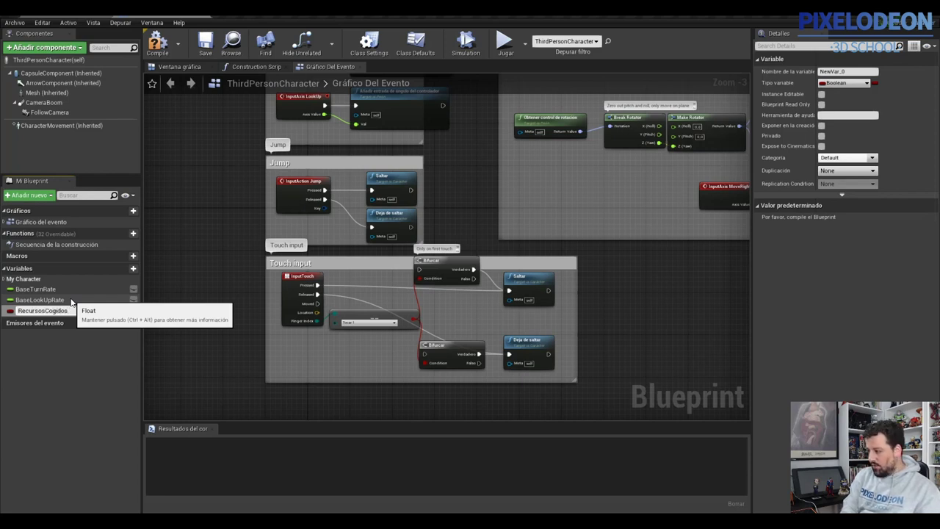
key(Return)
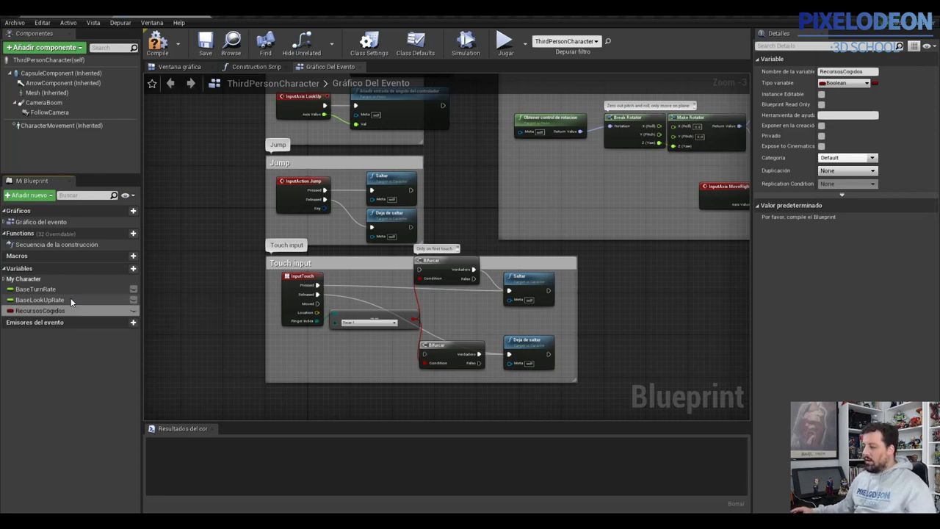
Step: Make RecursosCogidos an Integer, compile the blueprint, and return to the level editor
click(25, 311)
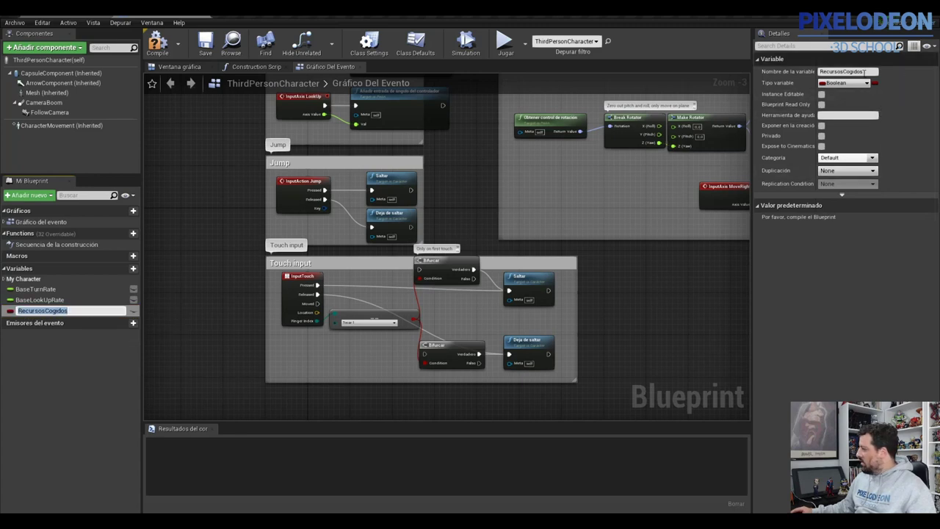
click(844, 83)
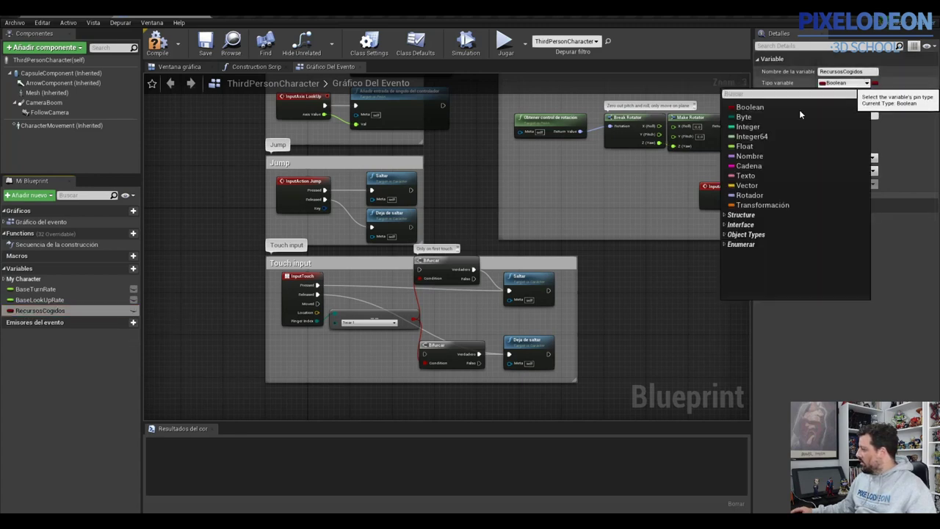
key(Escape)
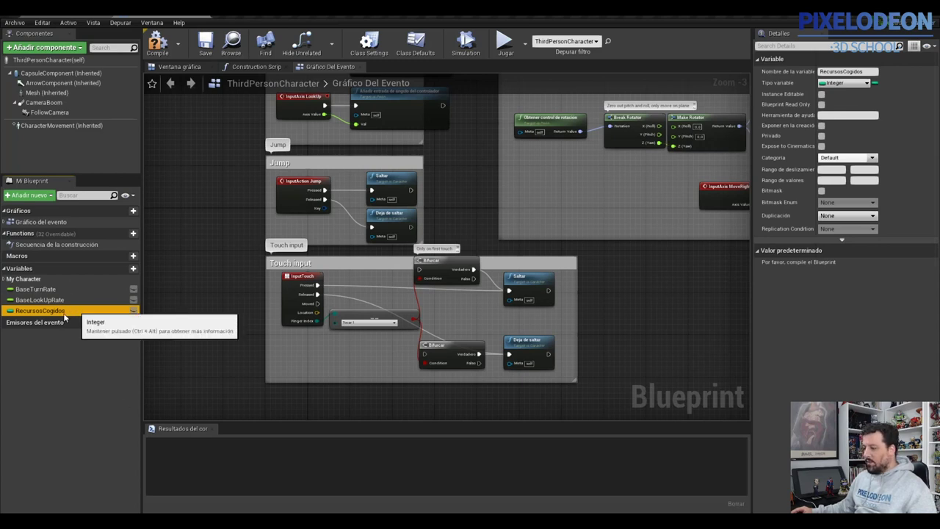
click(160, 44)
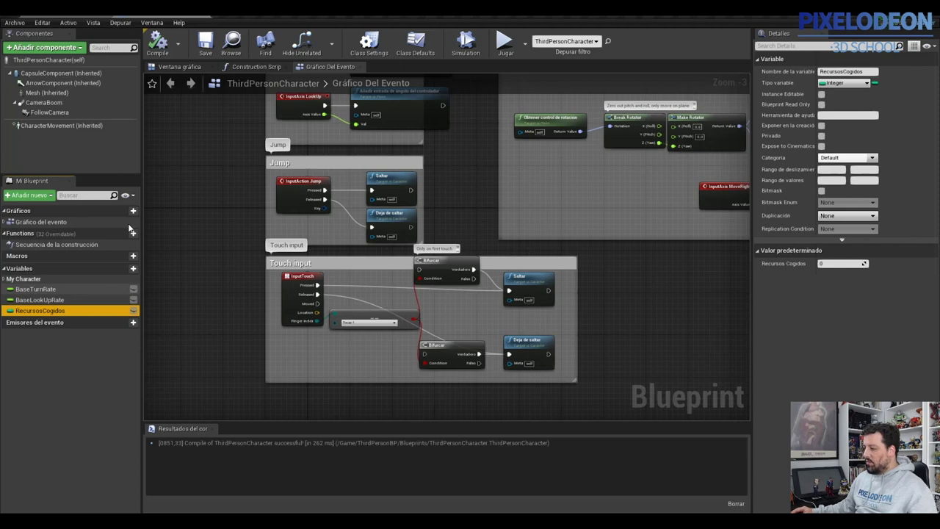
click(121, 20)
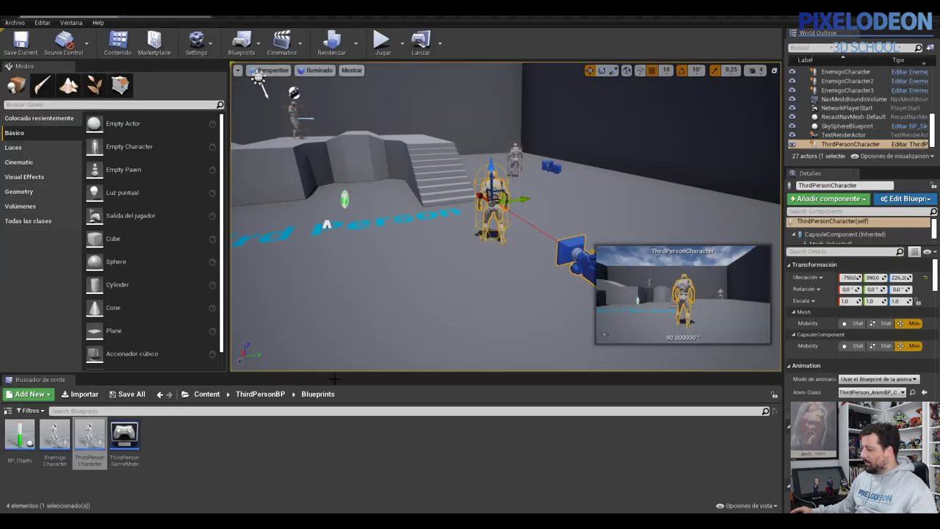
Step: Open BP_Objeto from the Content Browser and move its DestroyActor node further right
click(168, 434)
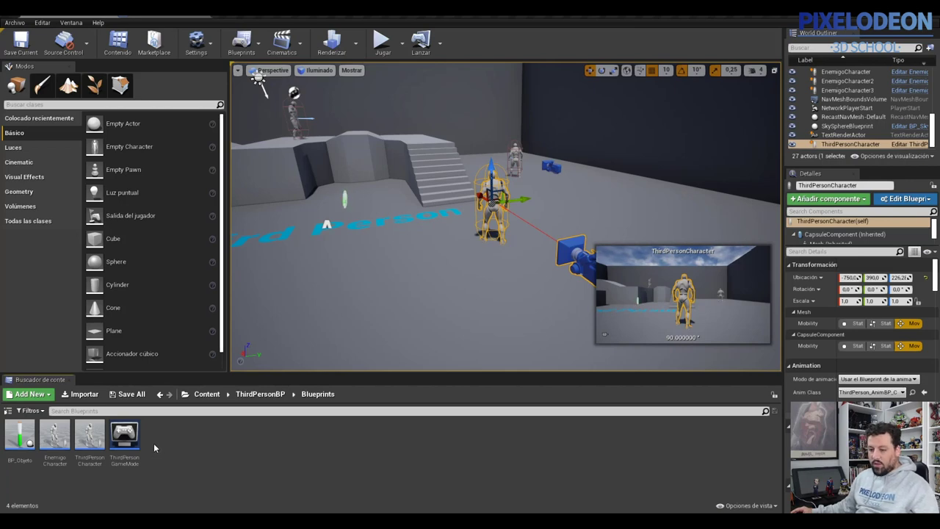
double_click(20, 433)
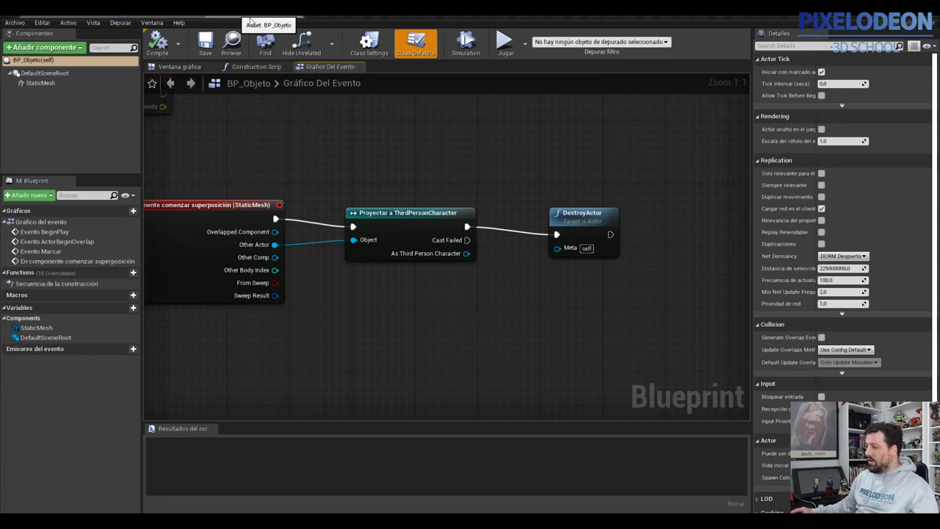
scroll(463, 241, down, 2)
scroll(463, 241, up, 2)
scroll(331, 229, down, 1)
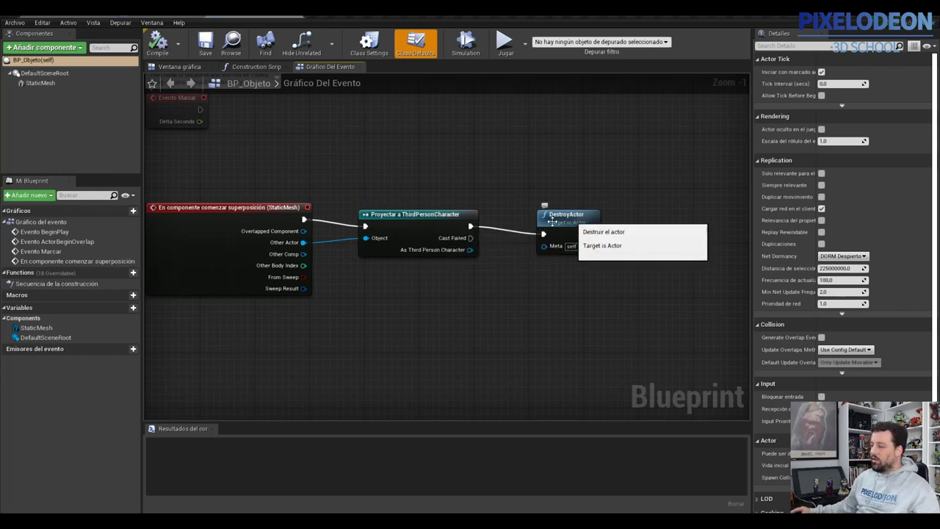
drag(572, 219, 731, 214)
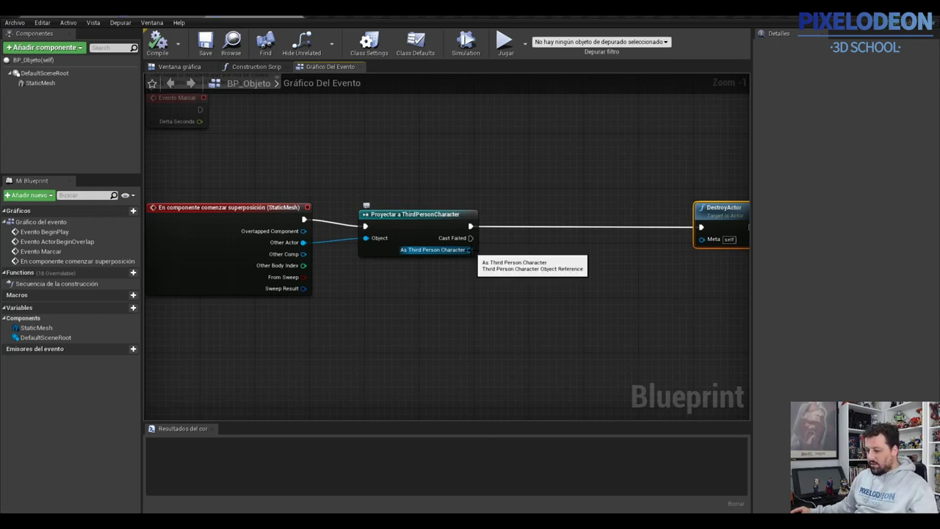
Step: Add a Get Recursos Cogidos node from the cast's character output and make room beside it
drag(484, 254, 525, 261)
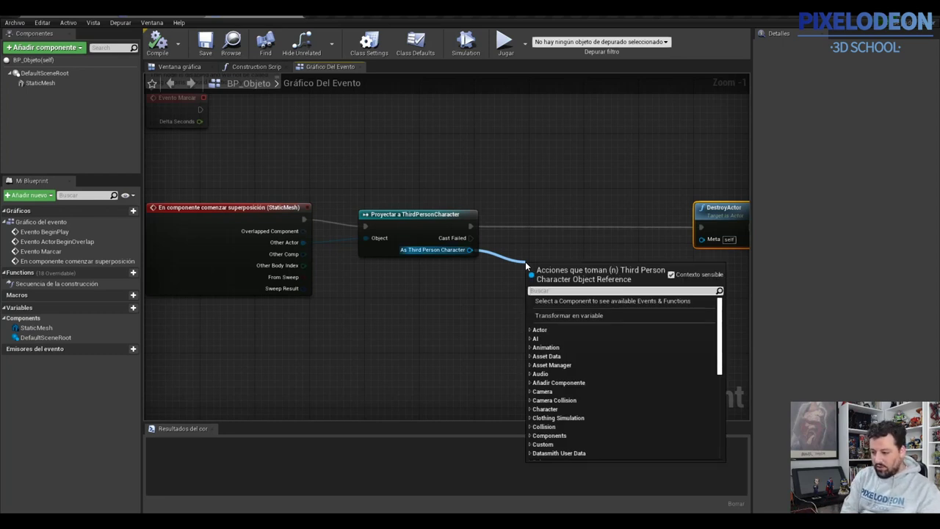
text(recur)
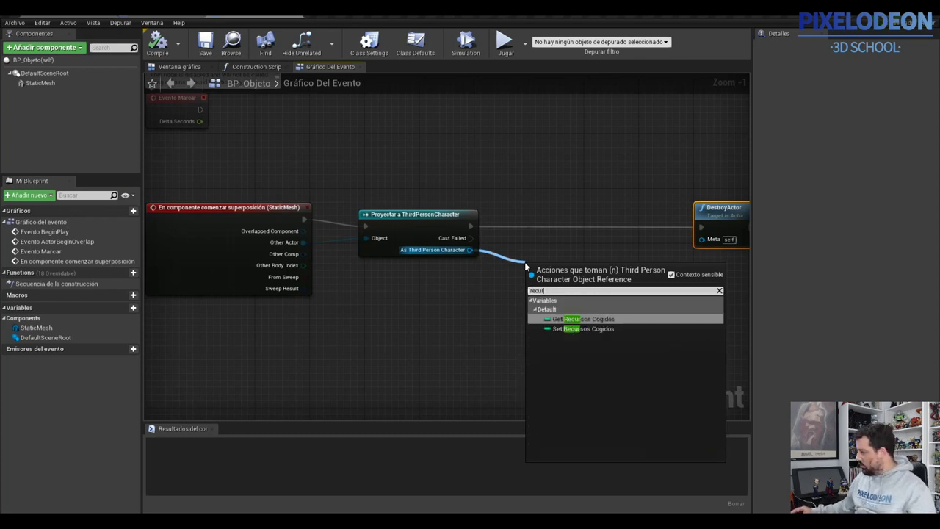
click(562, 320)
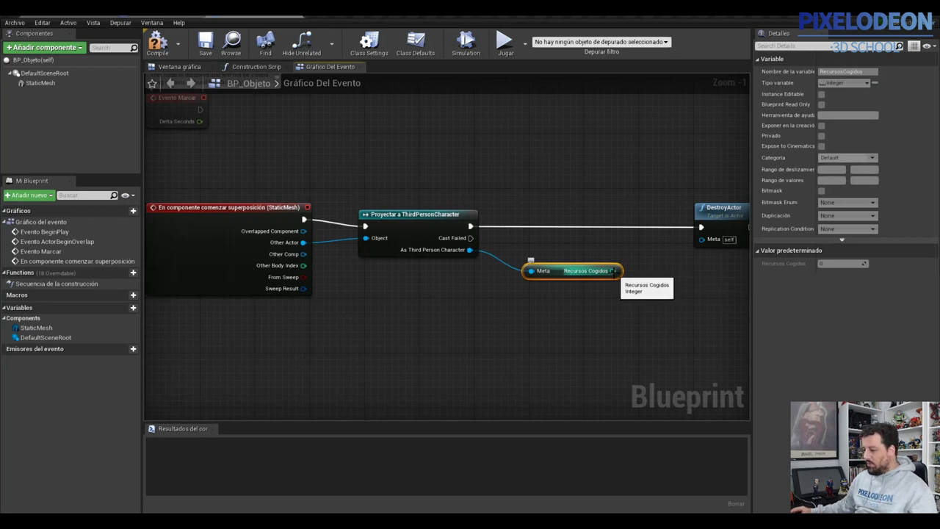
mouse_move(613, 269)
mouse_down()
mouse_move(703, 242)
mouse_move(670, 255)
mouse_up()
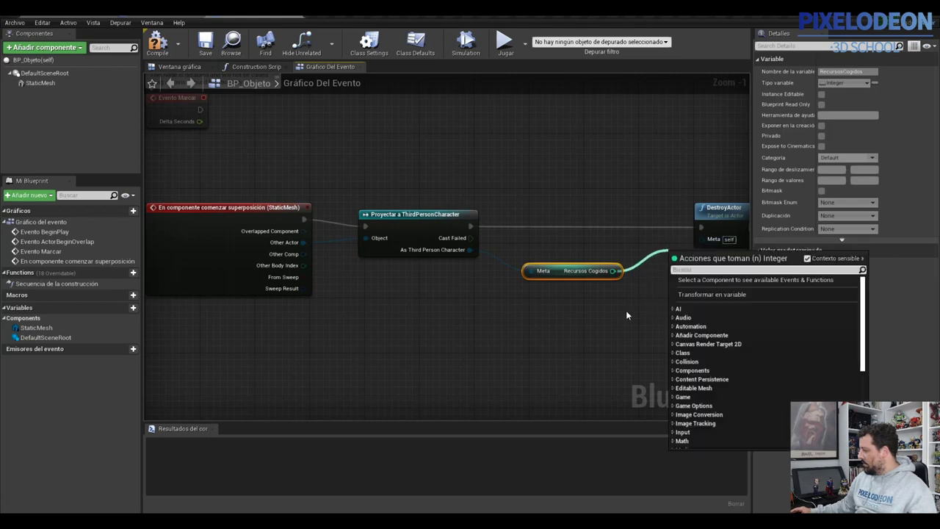
click(626, 315)
right_drag(646, 299, 446, 312)
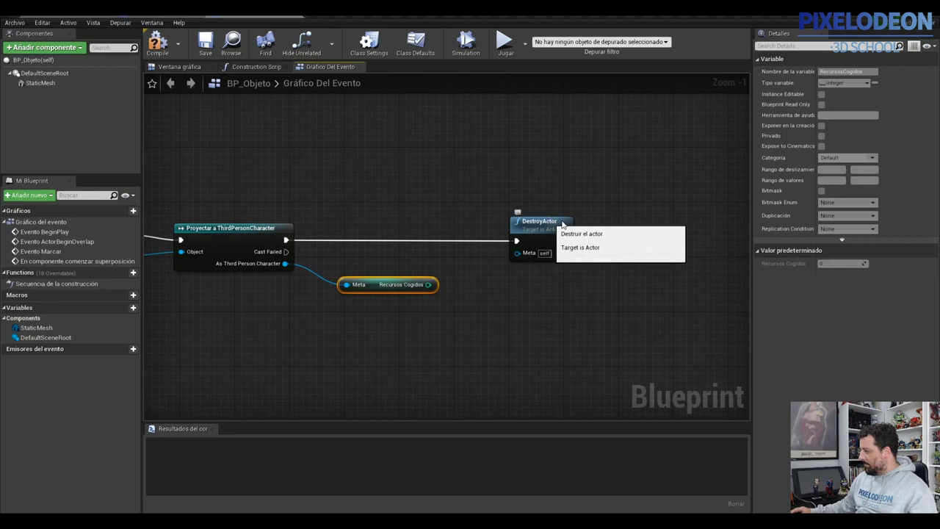
drag(543, 226, 659, 228)
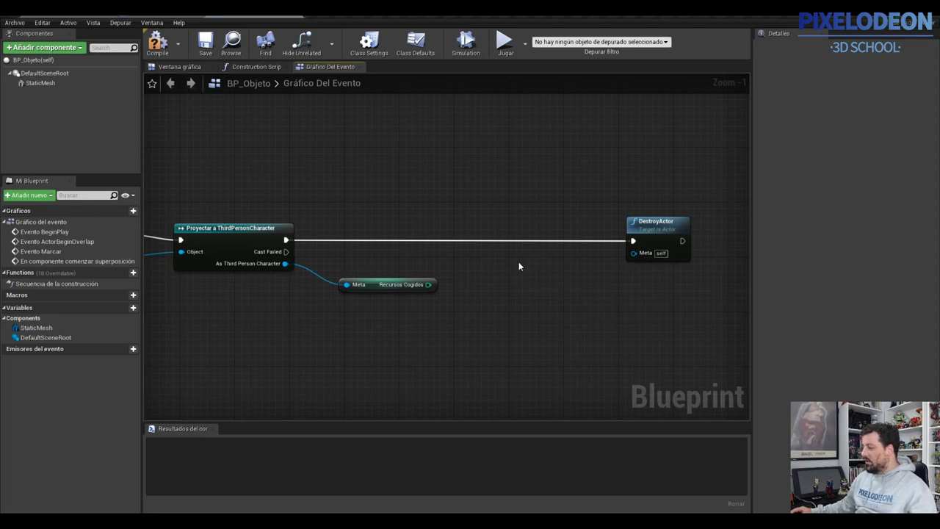
Step: Add an Increment Int node and feed Recursos Cogidos into it
right_click(480, 257)
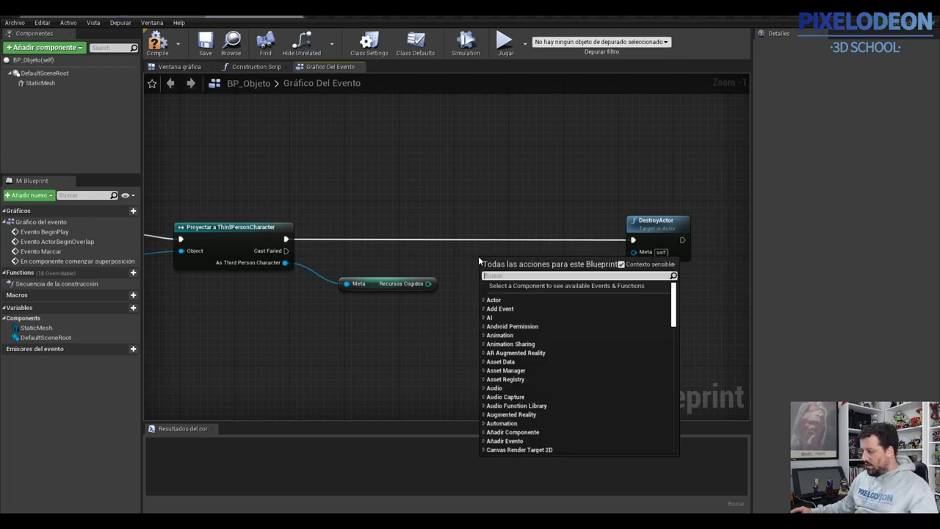
text(increm)
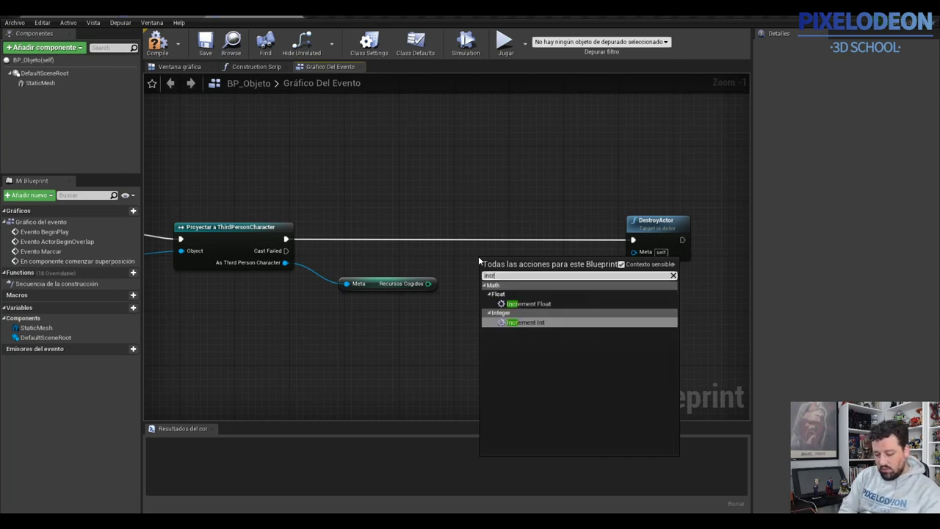
click(529, 324)
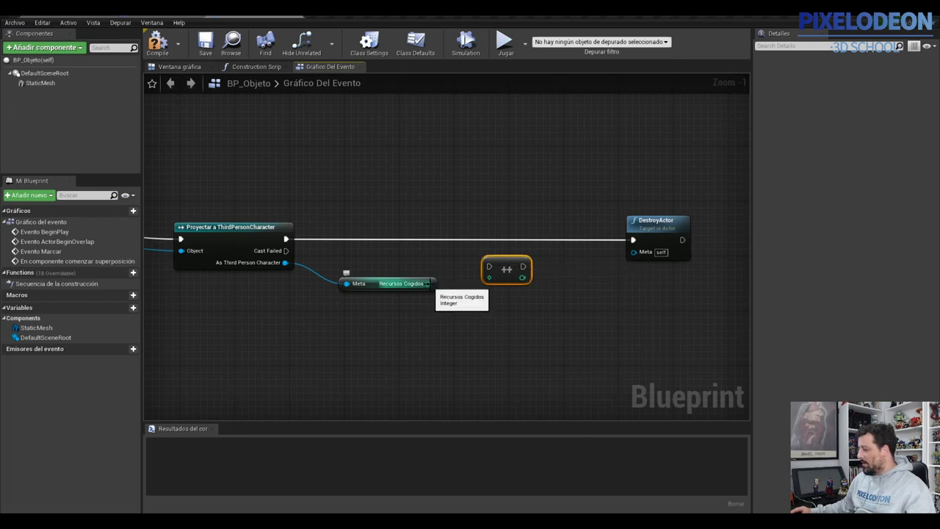
mouse_move(428, 284)
mouse_down()
mouse_move(503, 267)
mouse_move(495, 254)
mouse_up()
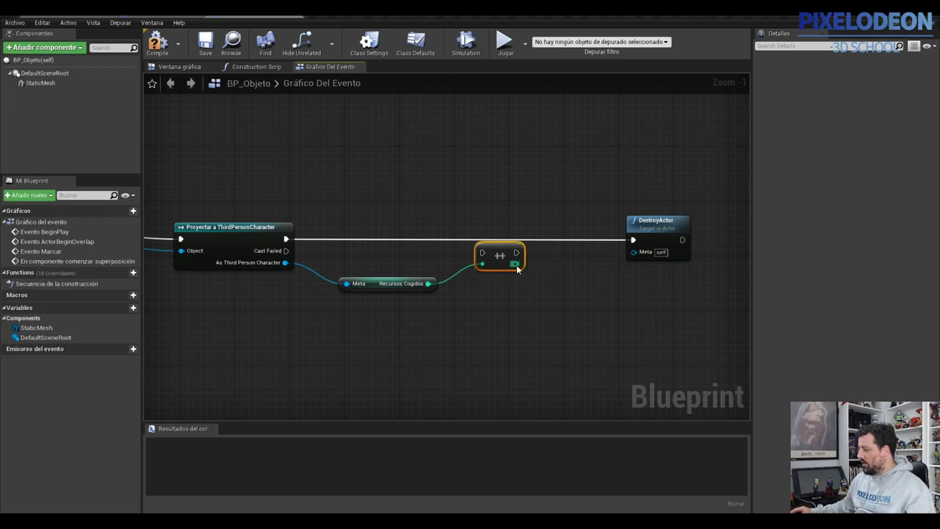
Step: Inspect the Increment Int macro, route the cast's execution through it, and compile BP_Objeto
double_click(501, 250)
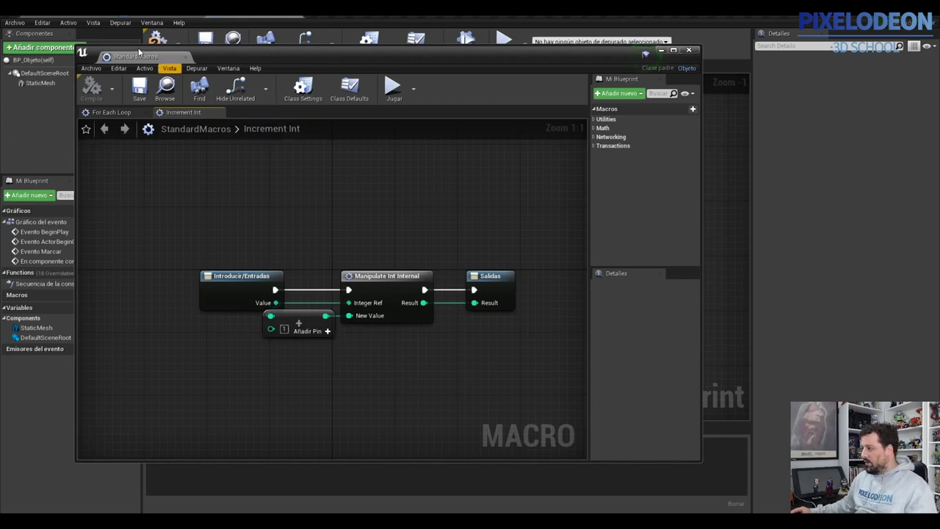
click(187, 58)
mouse_move(286, 238)
mouse_down()
mouse_move(481, 256)
mouse_move(632, 239)
mouse_up()
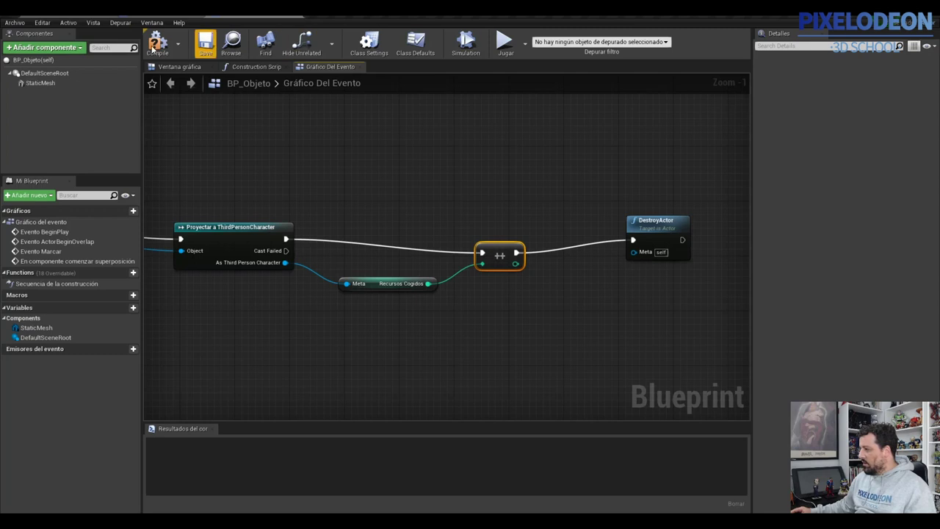
click(153, 45)
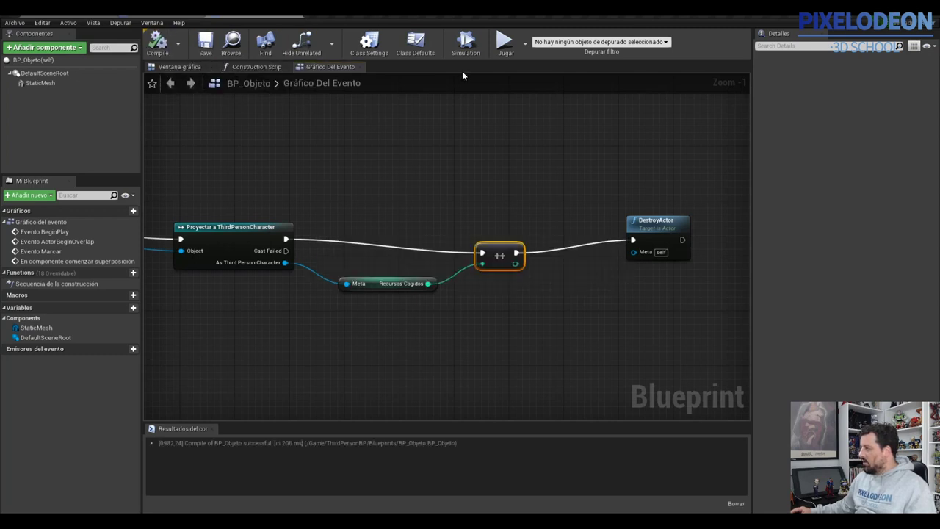
Step: Play-test the level, running the character toward the green pickup, then end the test
click(505, 46)
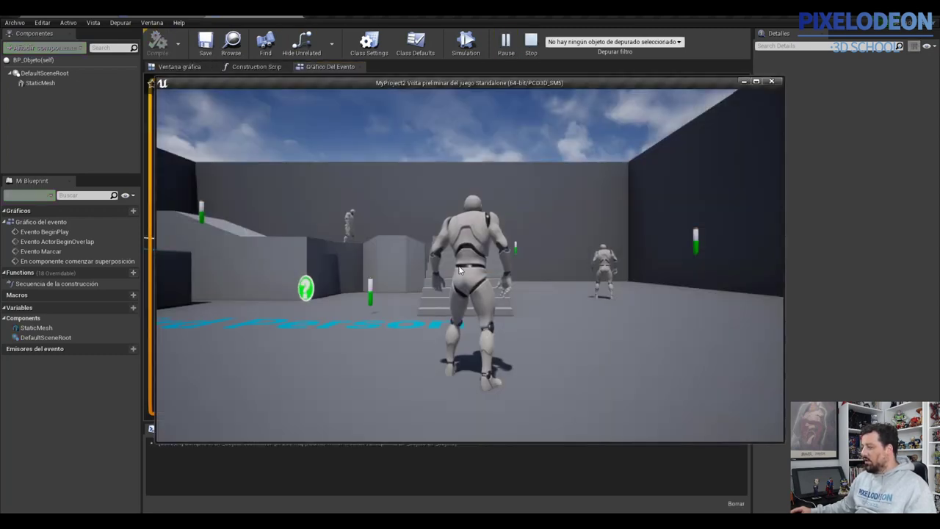
key(w)
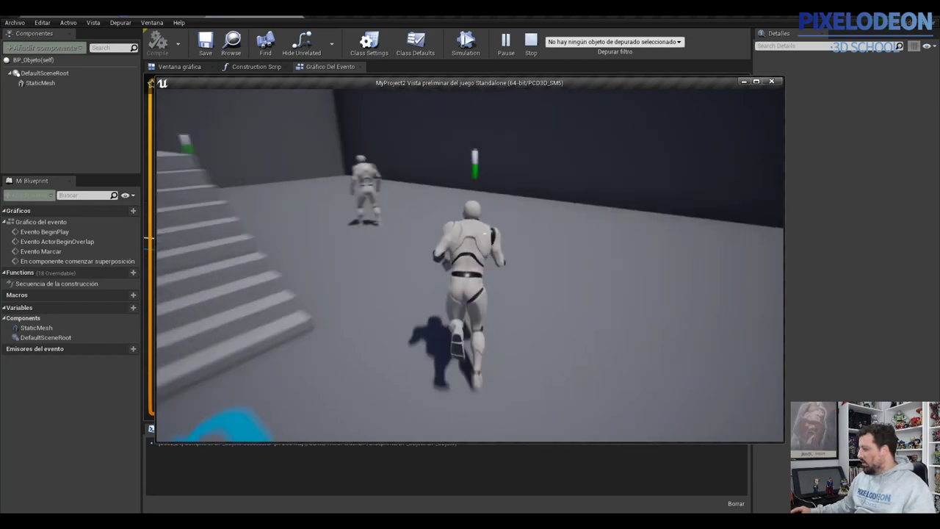
key(w)
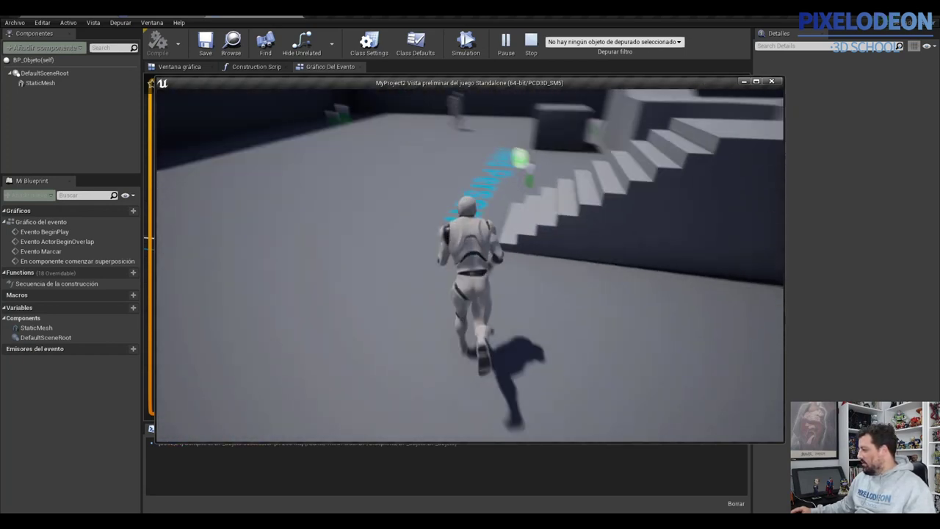
key(w)
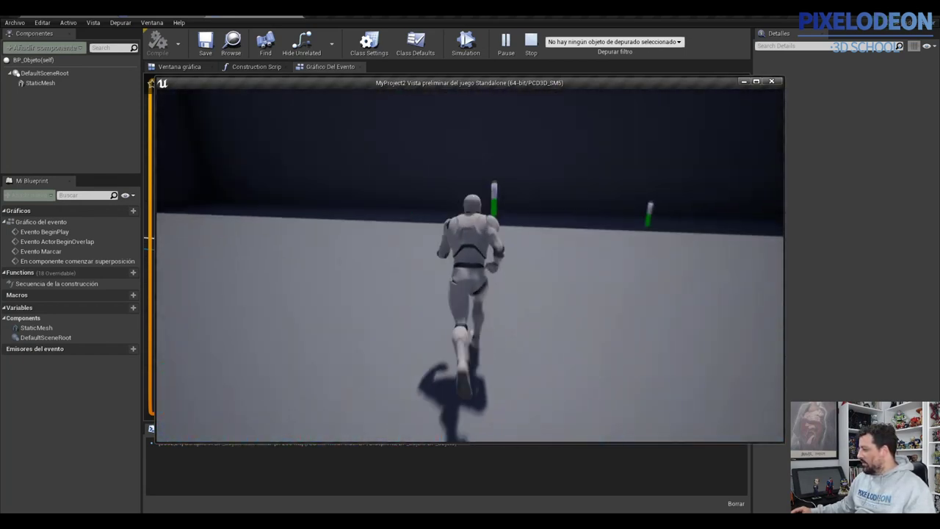
key(w)
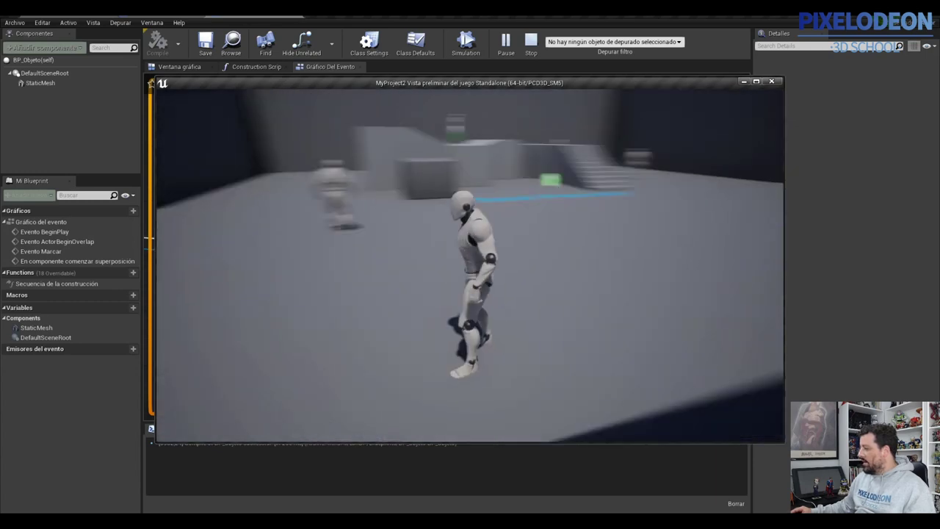
key(w)
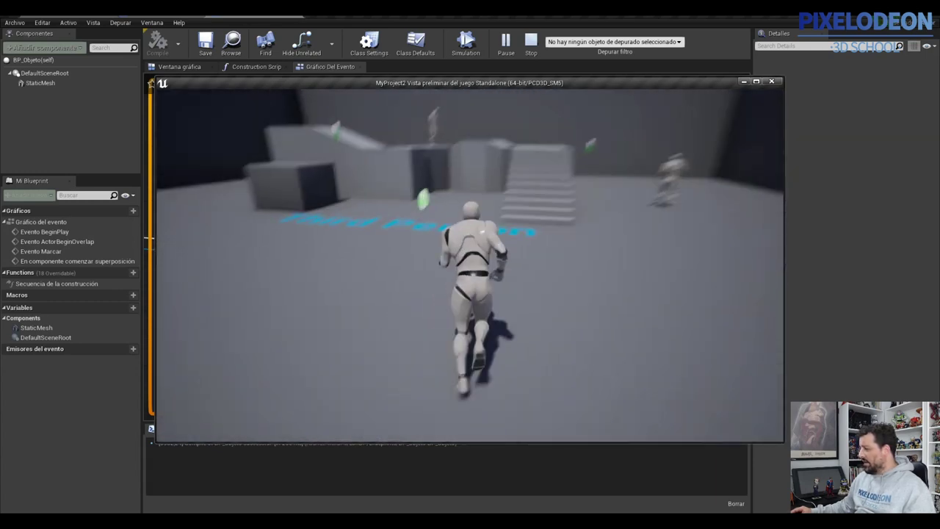
key(Escape)
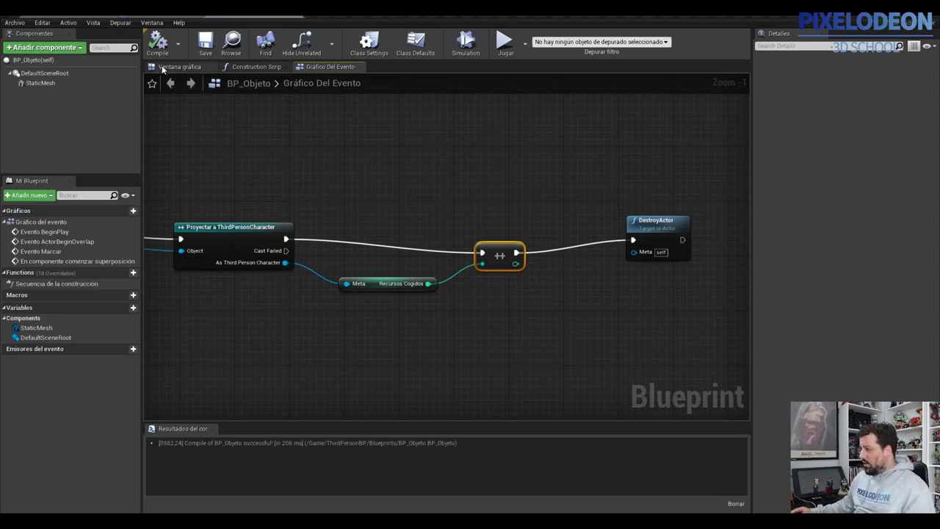
Step: In the ThirdPersonCharacter graph, browse the Blueprint action list in empty space below Touch input
click(153, 14)
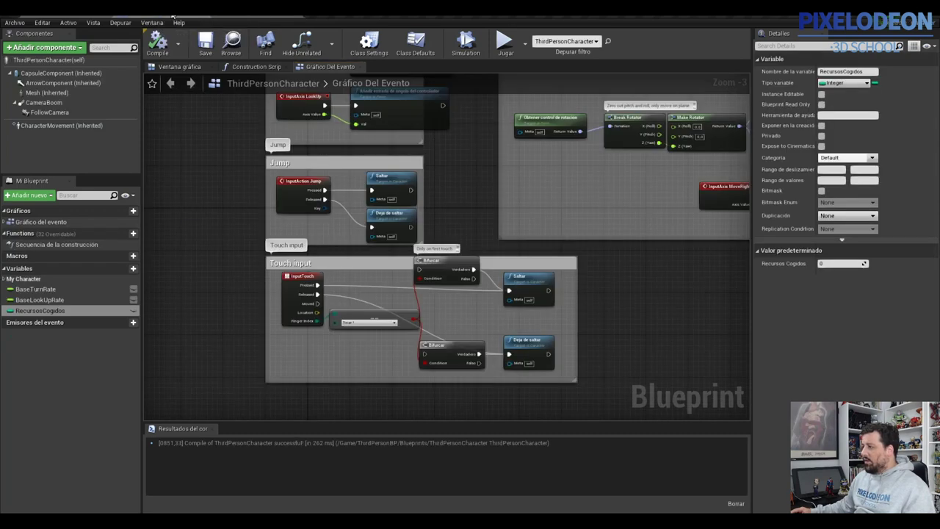
right_drag(242, 296, 239, 109)
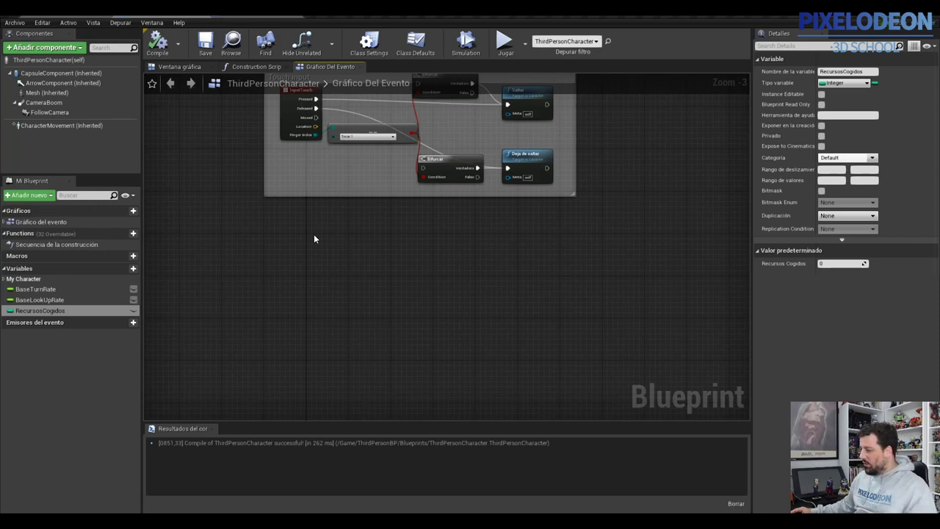
right_click(308, 251)
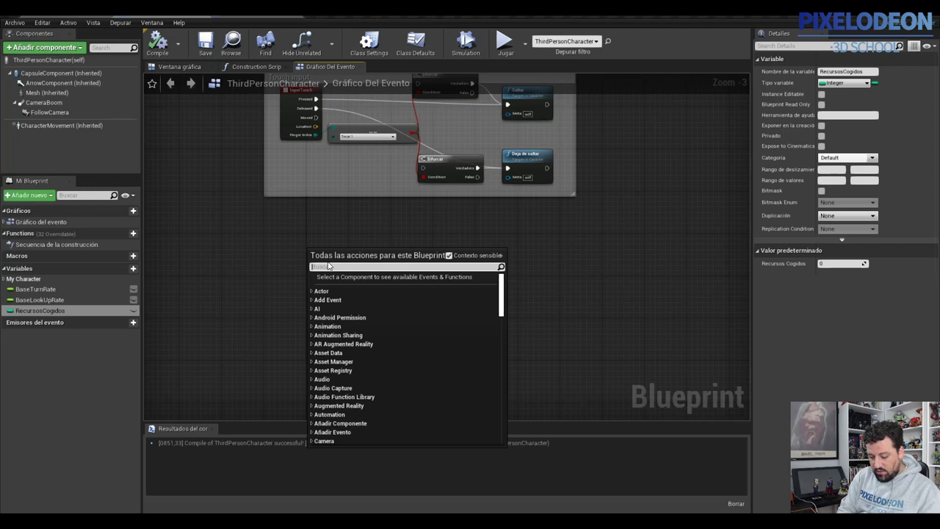
text(l)
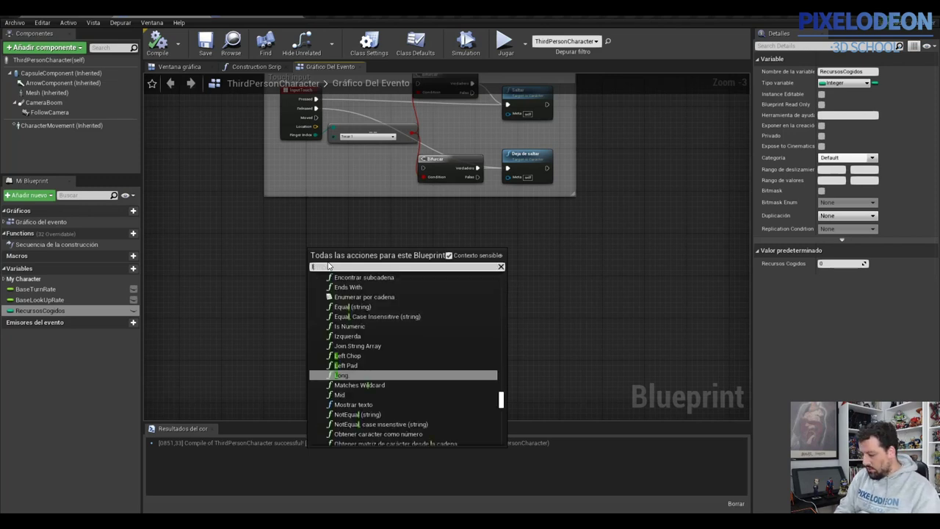
scroll(401, 377, down, 3)
scroll(404, 378, down, 3)
scroll(404, 379, down, 3)
scroll(405, 380, down, 3)
scroll(406, 380, down, 3)
scroll(410, 381, down, 3)
scroll(413, 379, down, 3)
scroll(417, 381, down, 3)
scroll(417, 380, down, 3)
scroll(418, 381, down, 3)
scroll(418, 381, down, 5)
drag(502, 413, 503, 433)
scroll(500, 431, down, 3)
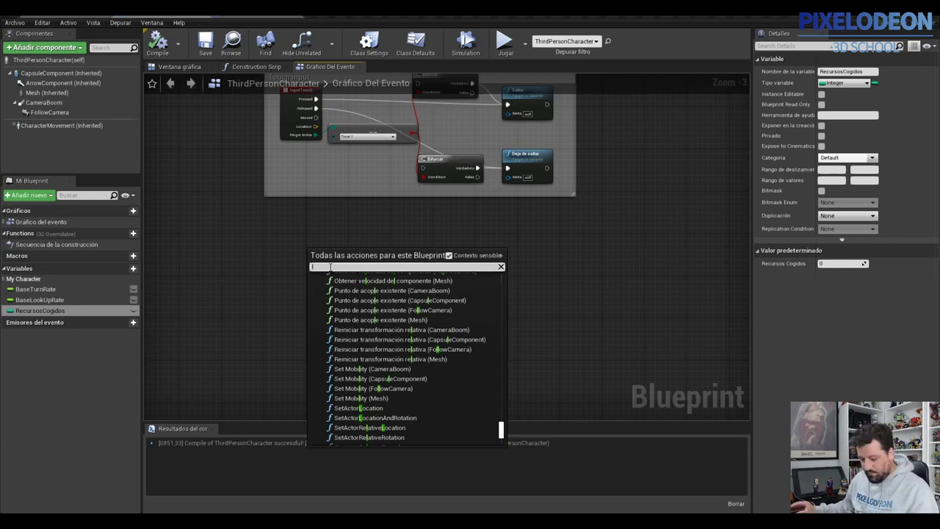
Step: Search 'ke' and add the F key event from Input > Keyboard Events
text(key)
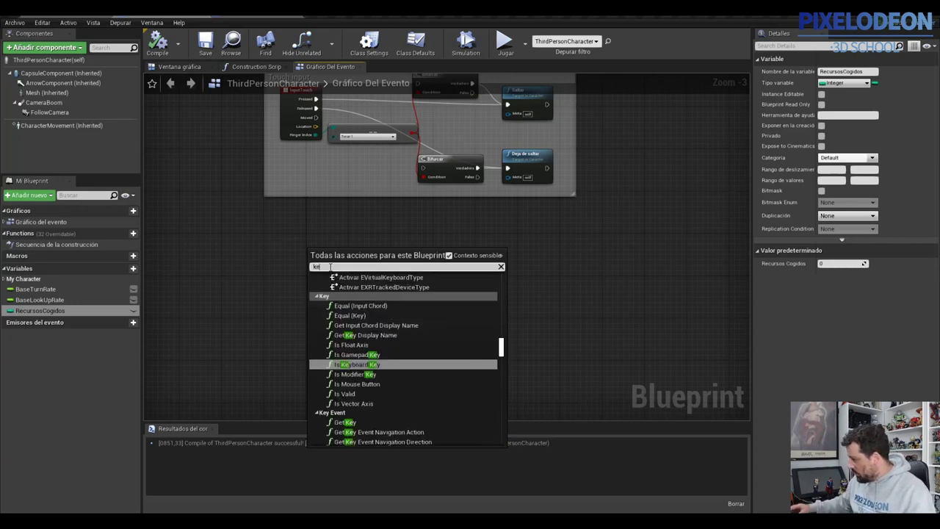
scroll(396, 365, down, 2)
scroll(396, 363, down, 4)
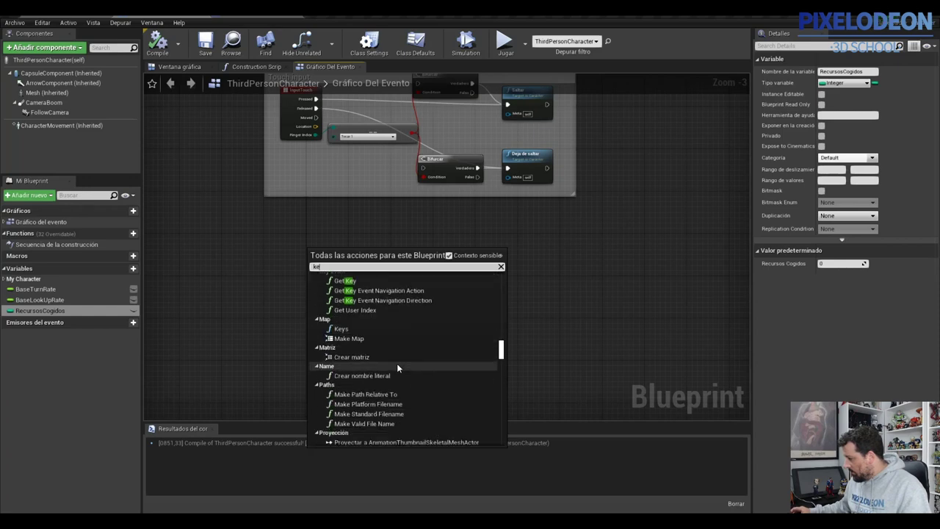
scroll(403, 365, down, 5)
scroll(404, 366, down, 2)
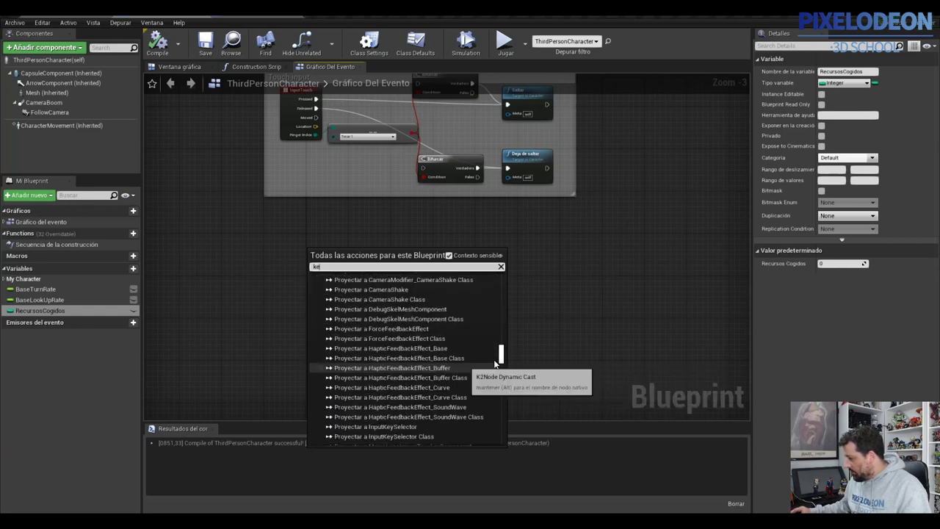
drag(500, 354, 480, 427)
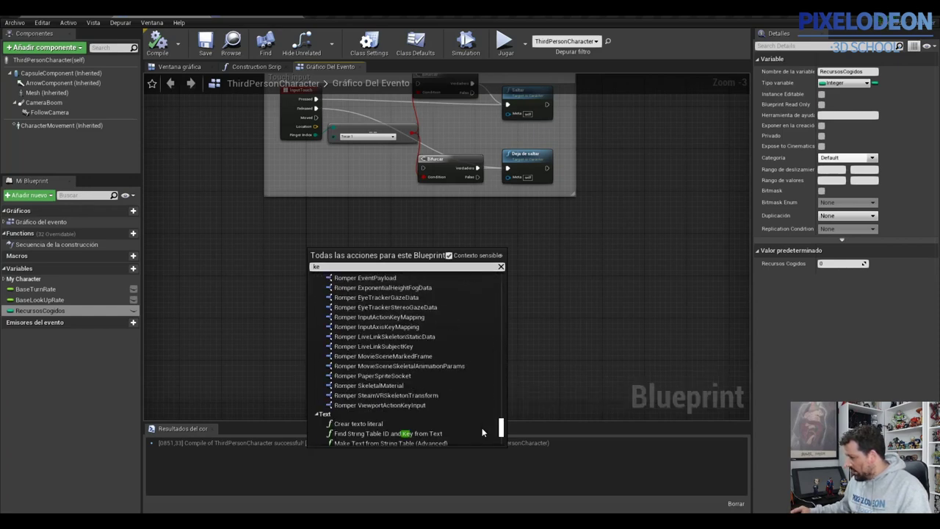
scroll(480, 430, down, 3)
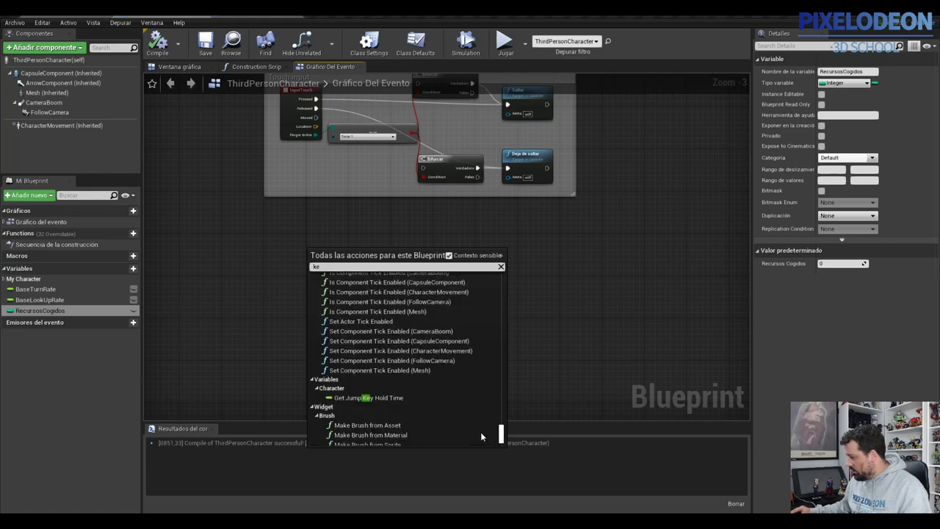
scroll(480, 433, down, 3)
scroll(482, 426, down, 3)
drag(484, 419, 482, 305)
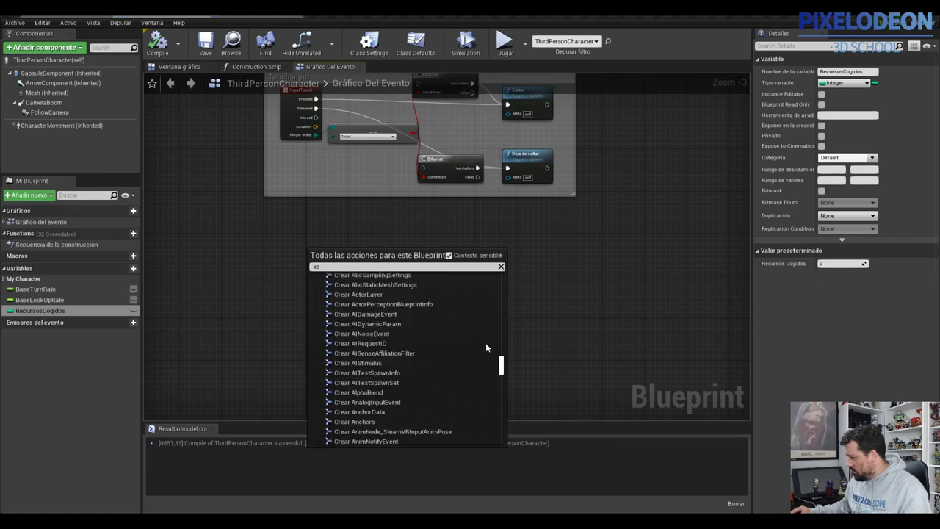
scroll(379, 356, up, 1)
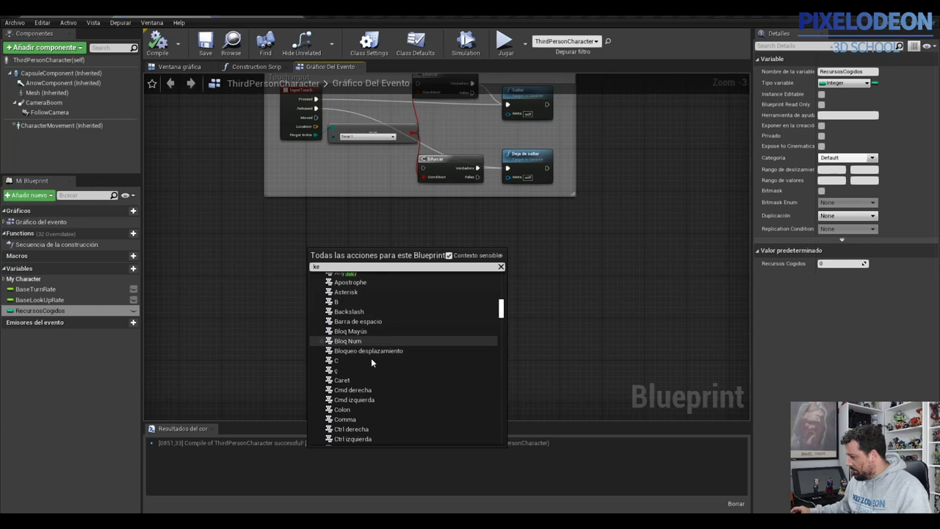
scroll(364, 358, up, 1)
scroll(362, 357, up, 1)
scroll(362, 356, up, 2)
scroll(362, 357, down, 3)
scroll(351, 345, up, 1)
scroll(348, 347, up, 1)
scroll(350, 347, up, 3)
scroll(351, 347, up, 2)
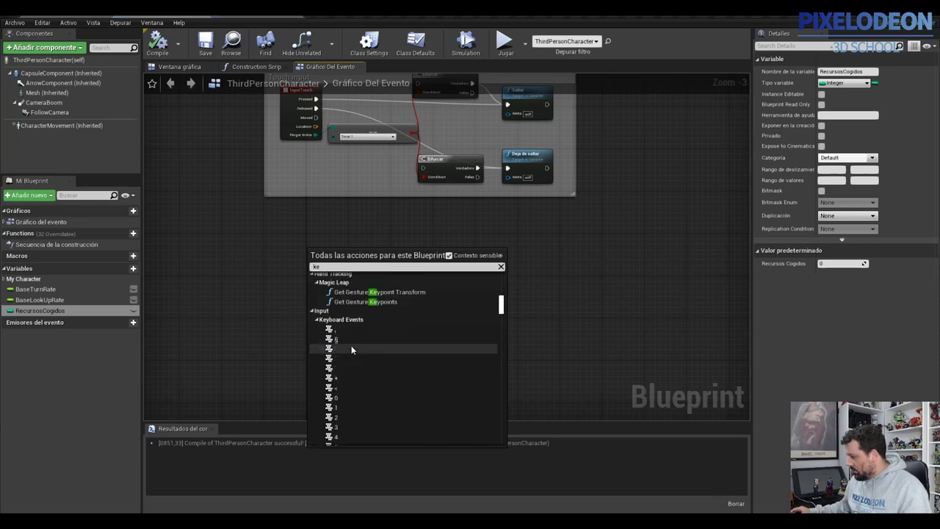
scroll(351, 345, up, 1)
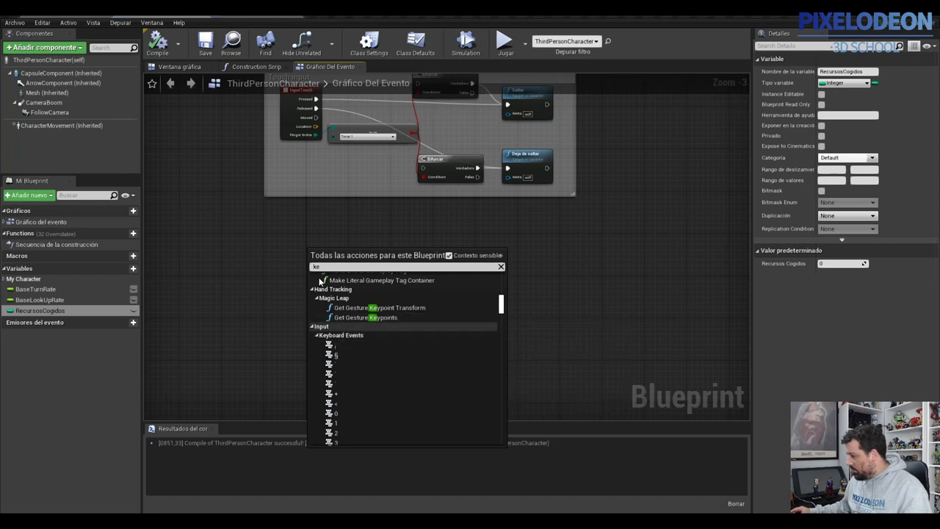
scroll(347, 354, down, 2)
scroll(352, 386, down, 1)
scroll(352, 386, down, 2)
scroll(352, 385, down, 2)
scroll(352, 385, down, 2)
scroll(352, 386, down, 2)
scroll(353, 385, down, 2)
scroll(356, 385, down, 1)
scroll(356, 384, down, 1)
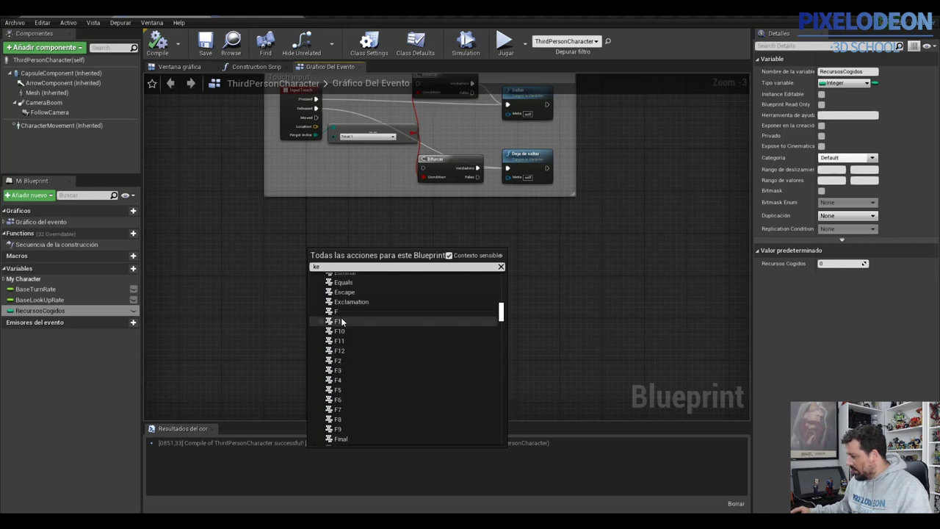
click(334, 317)
scroll(341, 275, up, 1)
scroll(360, 292, up, 2)
scroll(354, 283, down, 1)
right_click(377, 254)
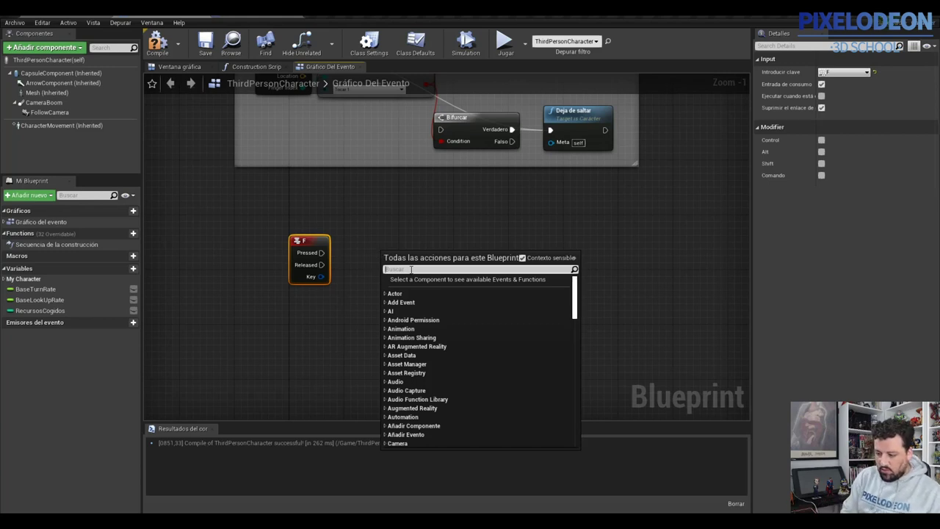
Step: Add a Mostrar texto (Print String) node and have F Pressed trigger it
text(Print)
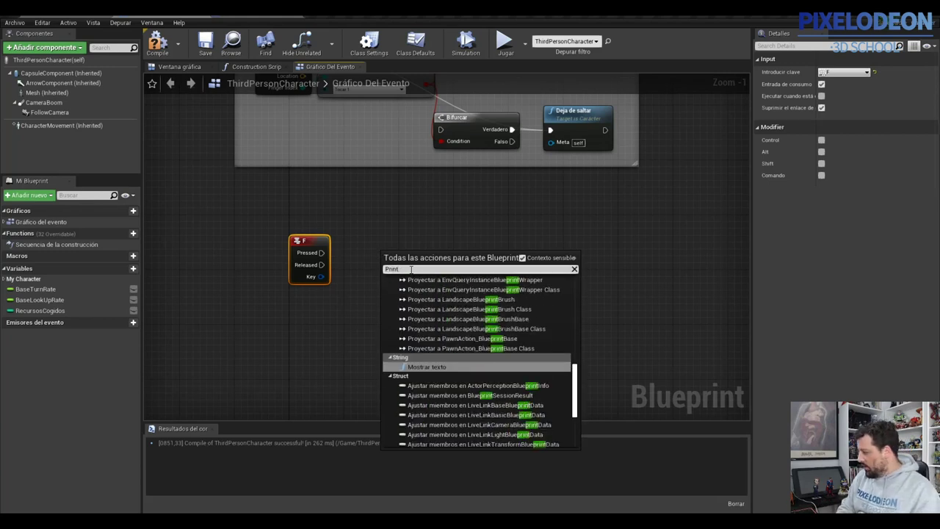
click(422, 366)
drag(416, 250, 457, 236)
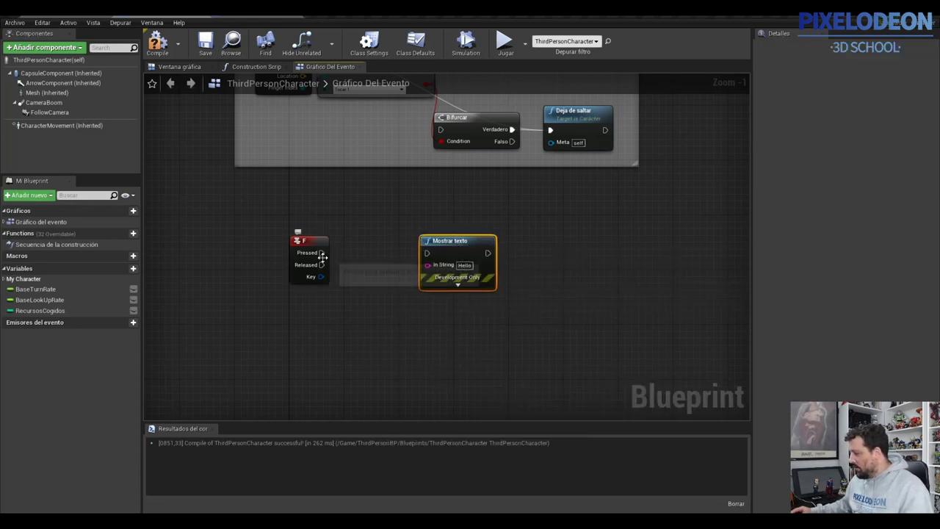
drag(321, 252, 418, 256)
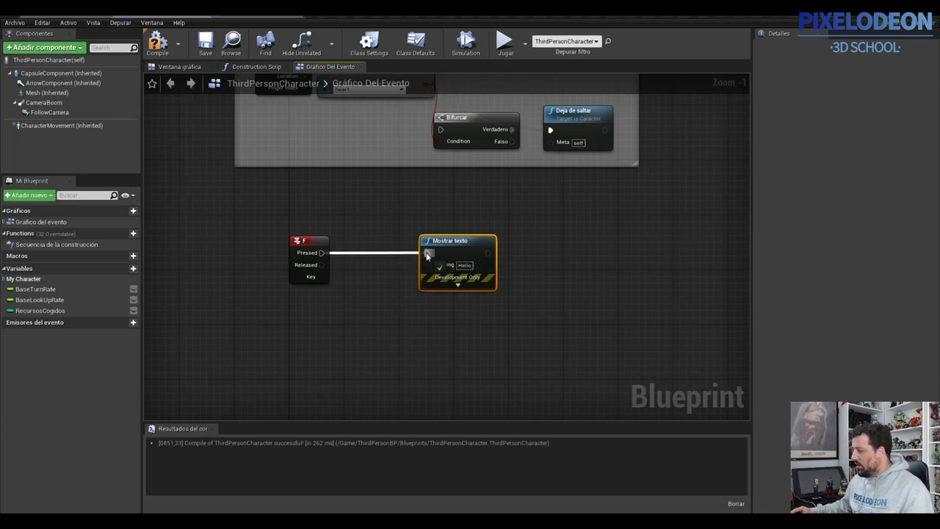
Step: Connect a RecursosCogidos getter to the Mostrar texto In String and compile
drag(40, 310, 165, 330)
drag(348, 302, 341, 297)
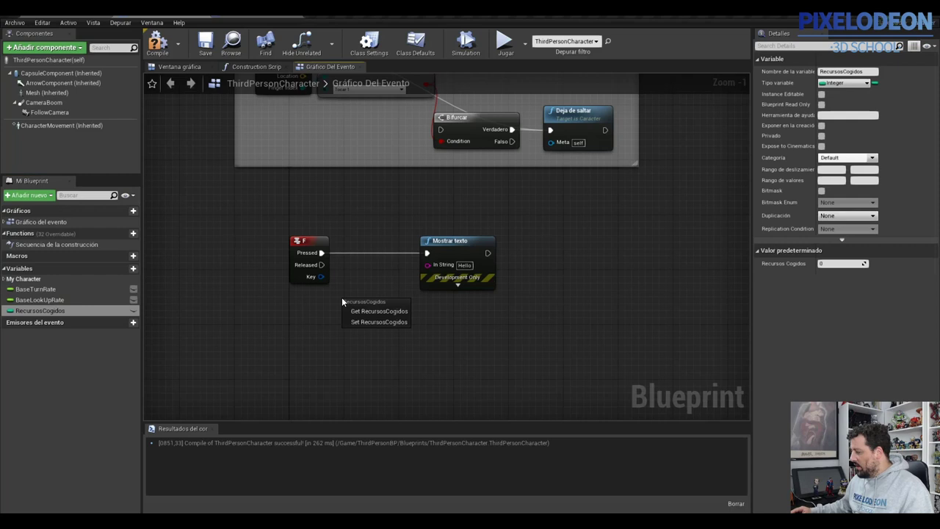
click(376, 312)
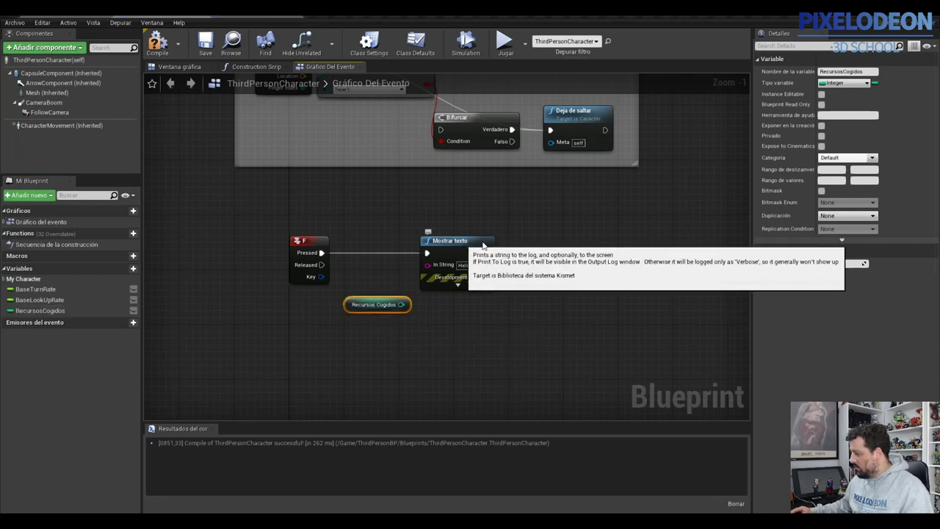
drag(464, 234, 531, 235)
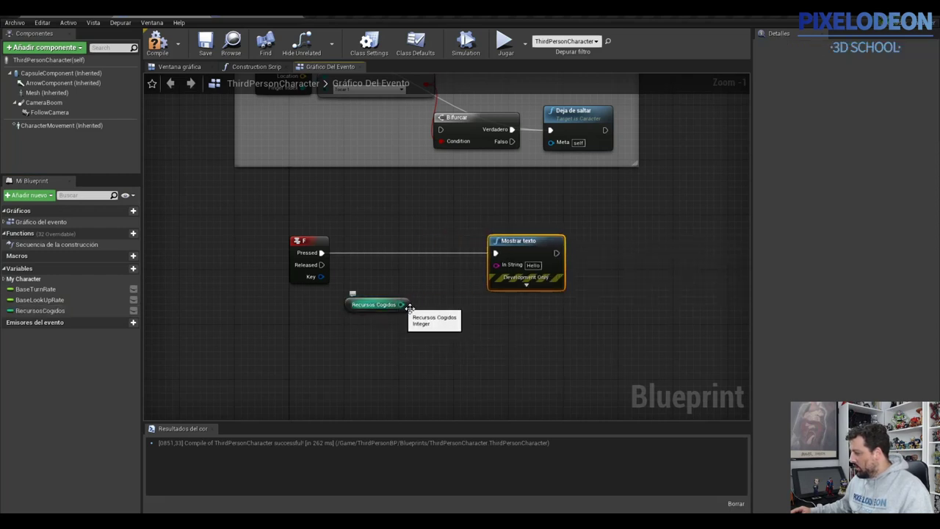
drag(401, 304, 496, 265)
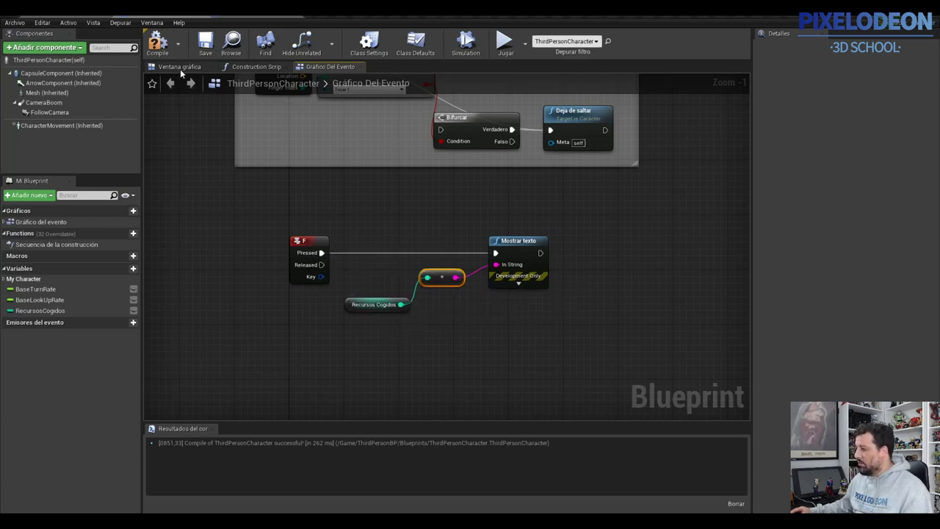
click(157, 43)
Step: Save the character blueprint and all changes, then run a play test and stop it
click(206, 43)
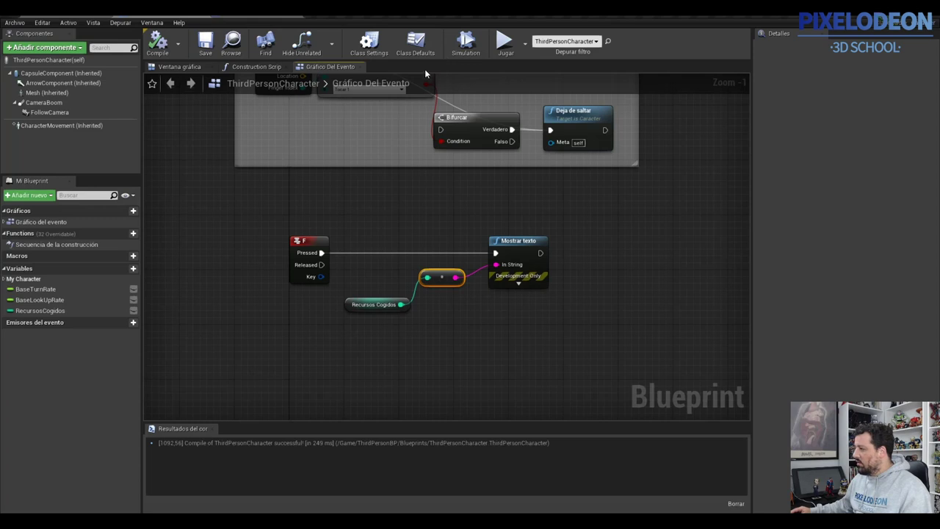
key(ctrl+shift+s)
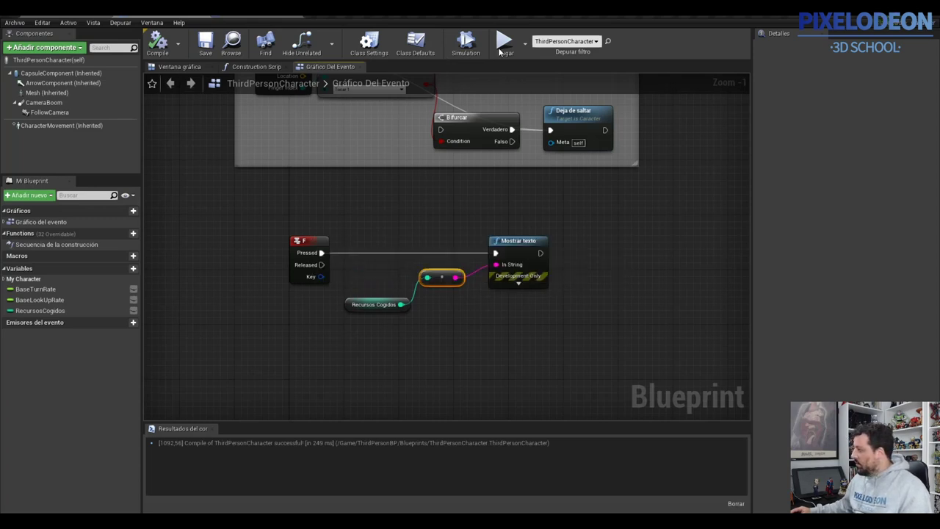
click(500, 49)
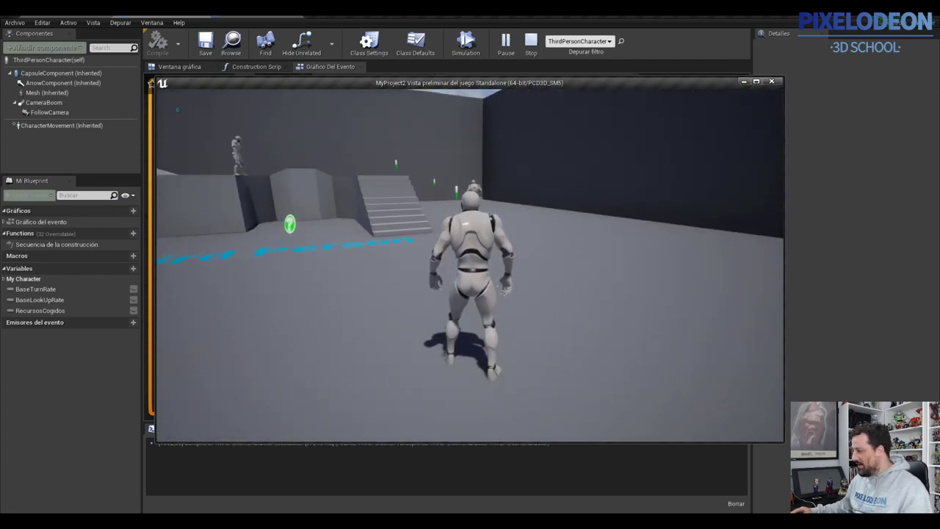
key(Escape)
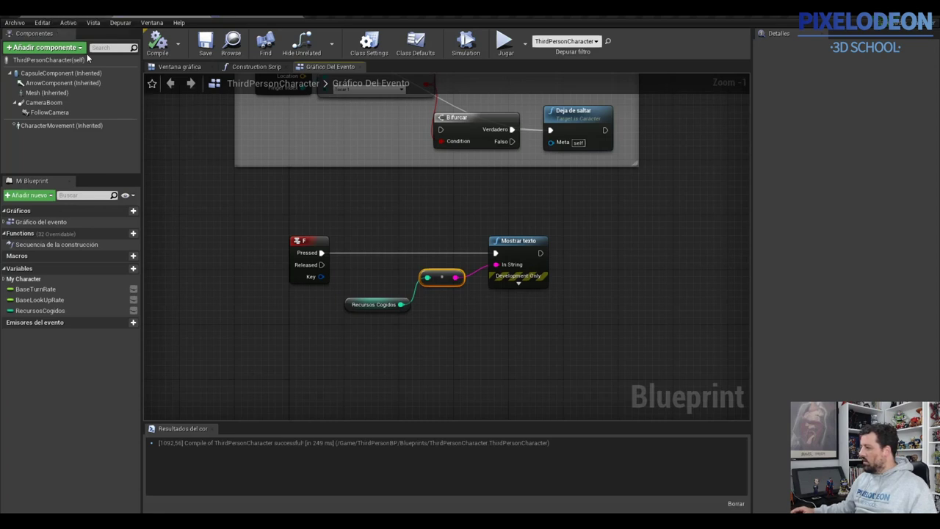
Step: Create a Widget Blueprint named HUD in the Content Browser and save the current map
click(33, 16)
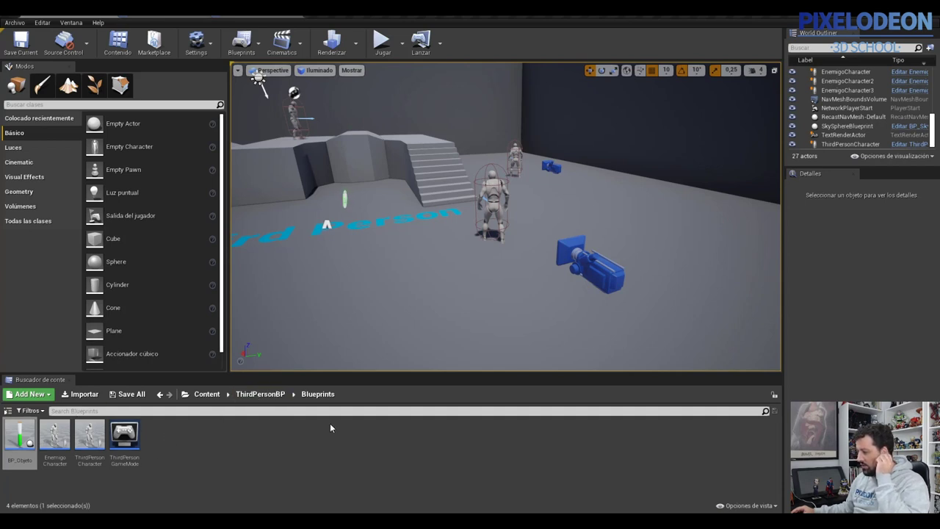
right_click(186, 441)
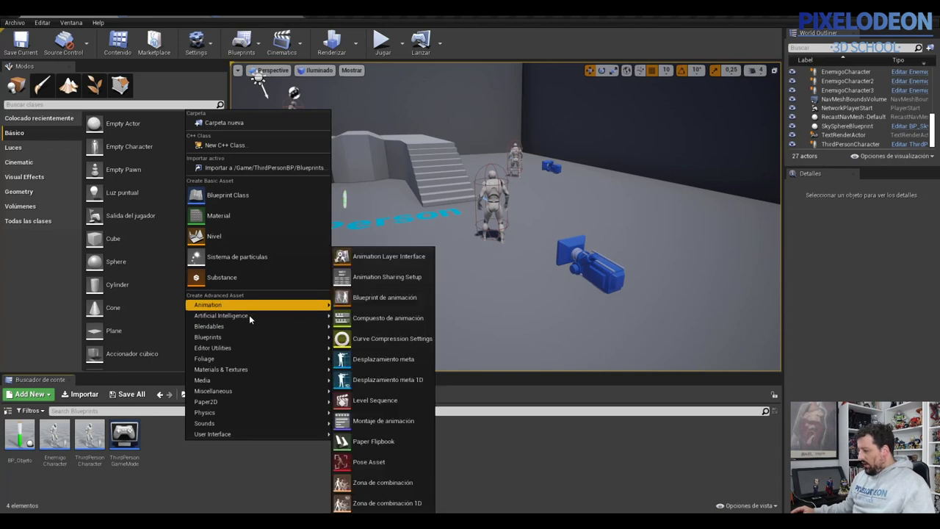
mouse_move(222, 434)
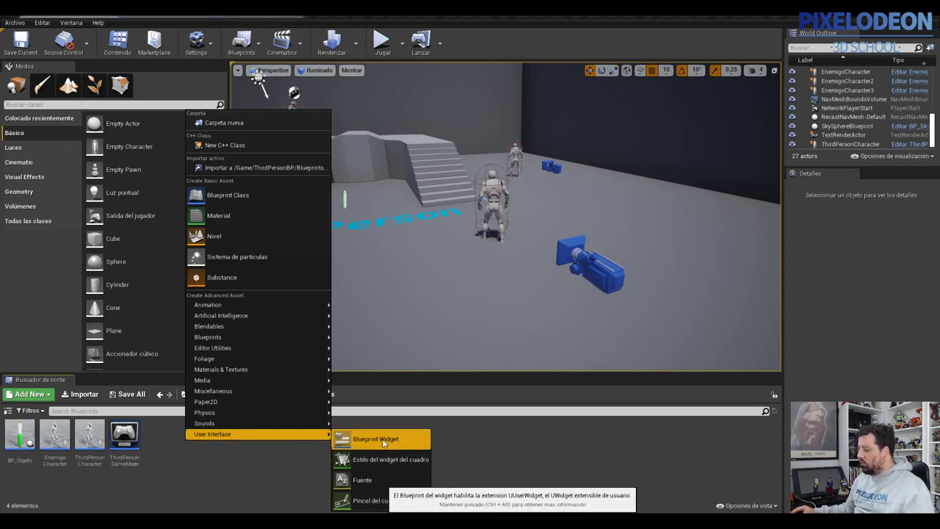
click(382, 441)
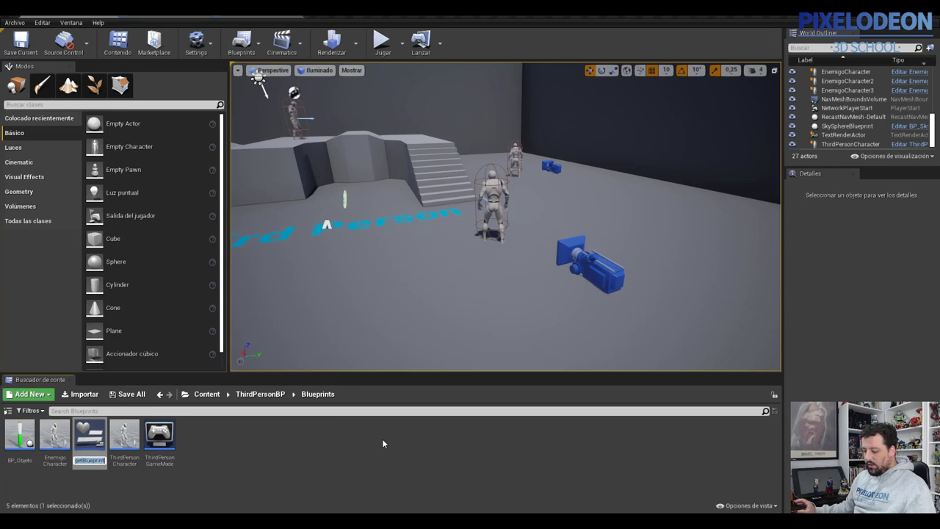
text(HUD)
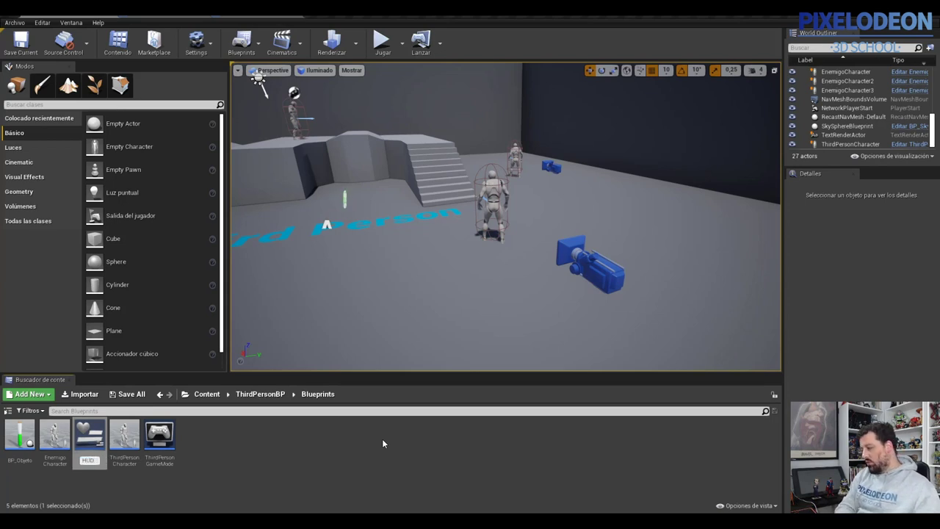
key(Return)
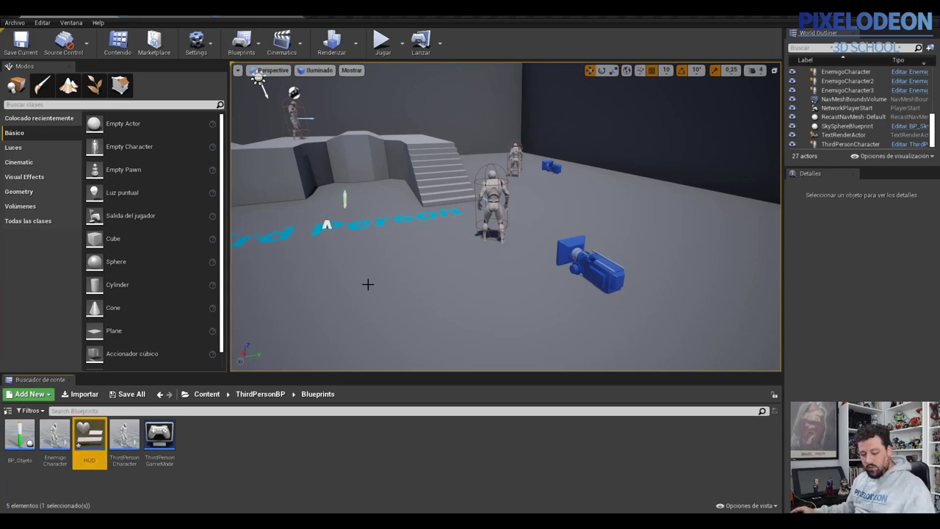
click(20, 40)
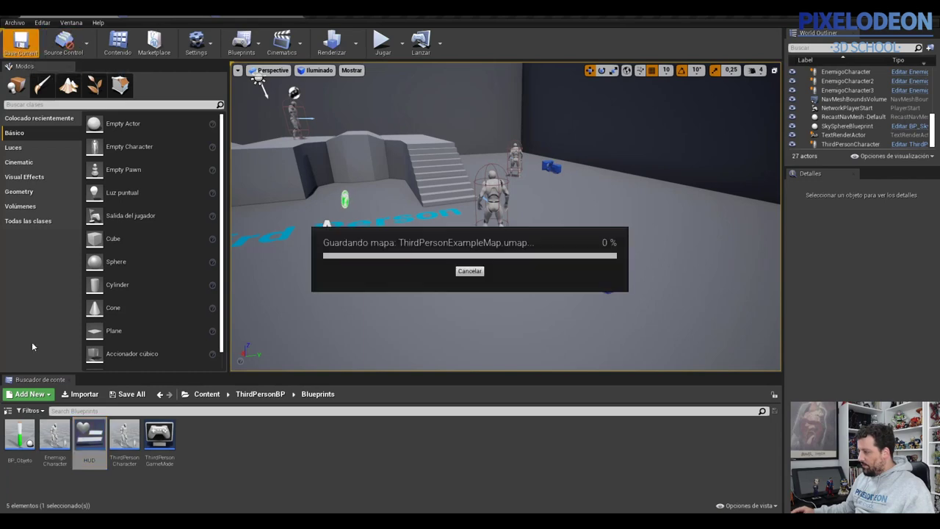
Step: Open the HUD widget editor maximized and bring the design canvas into view
double_click(90, 447)
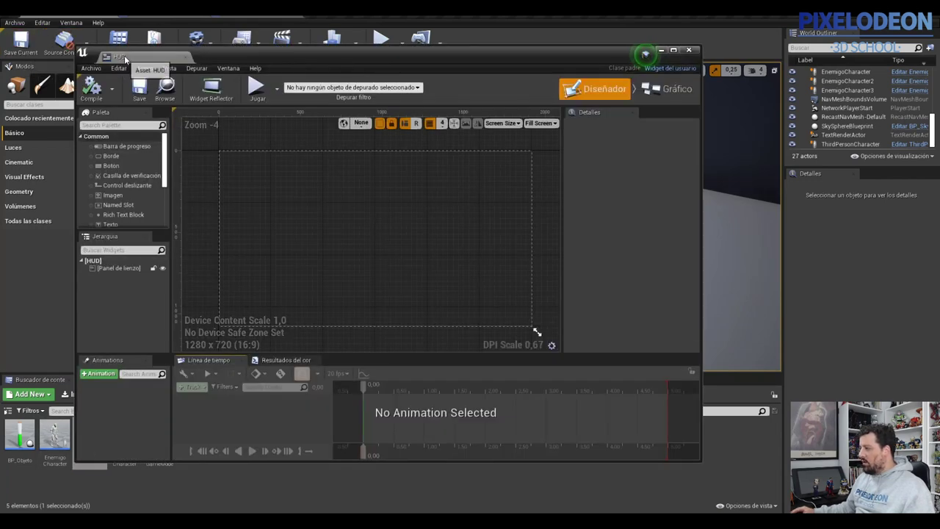
double_click(288, 56)
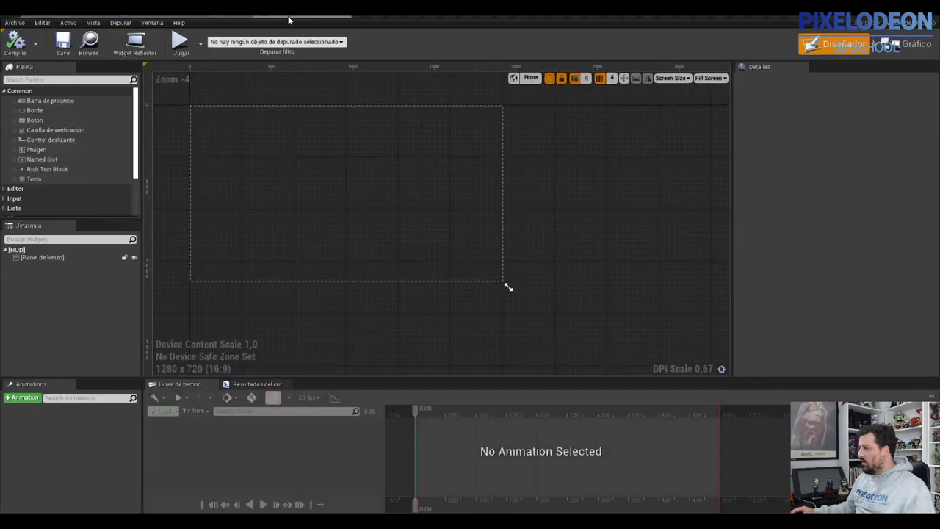
click(294, 157)
mouse_move(372, 166)
right_down()
mouse_move(438, 193)
mouse_move(487, 195)
right_up()
scroll(441, 198, up, 2)
click(247, 358)
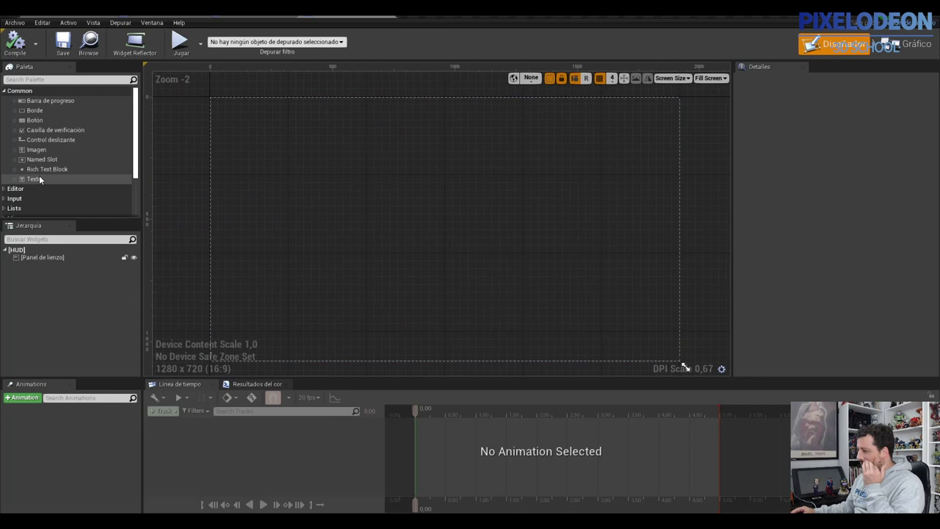
Step: Add a 'Recursos:' text block at the top-left, narrow it, and add a second text block
drag(34, 179, 236, 119)
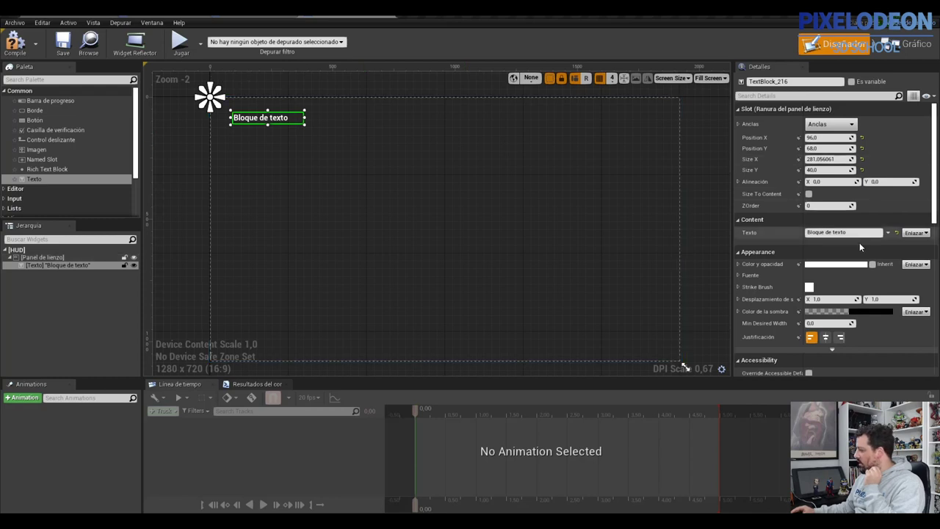
click(843, 233)
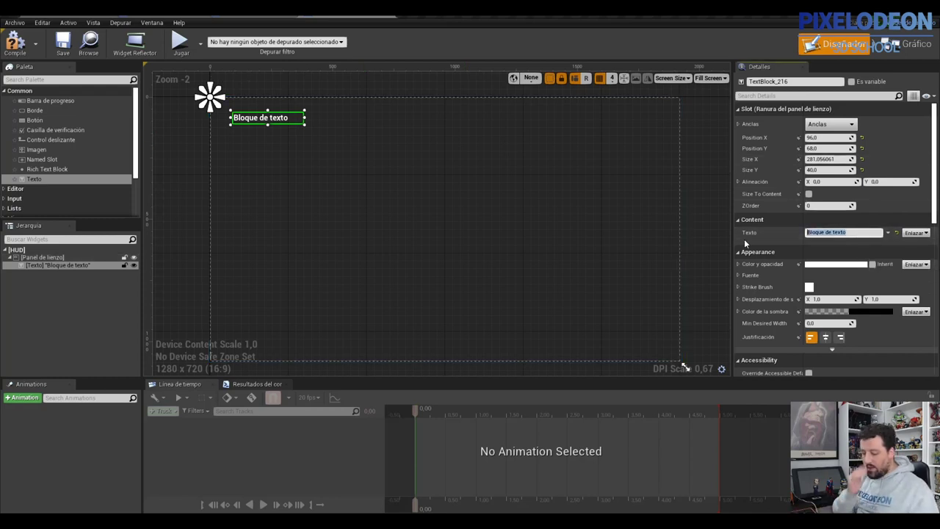
text(Recursos)
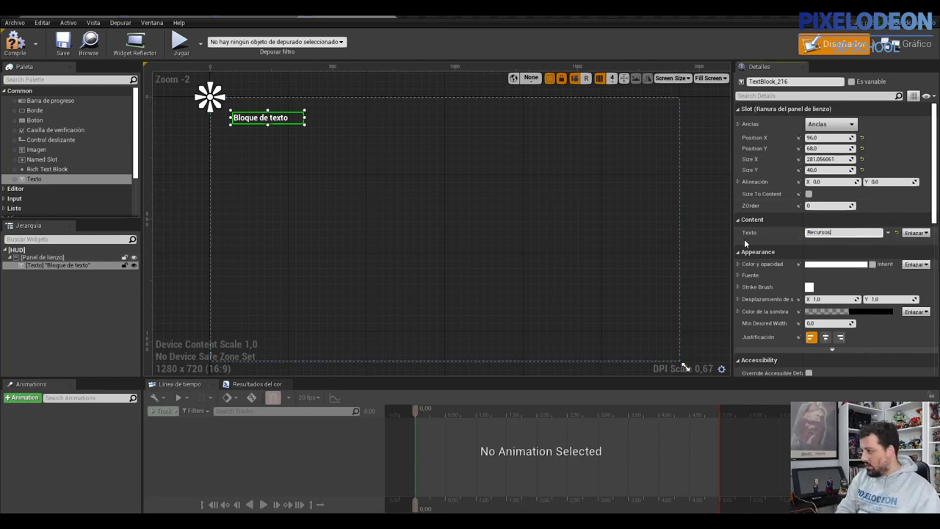
text(:)
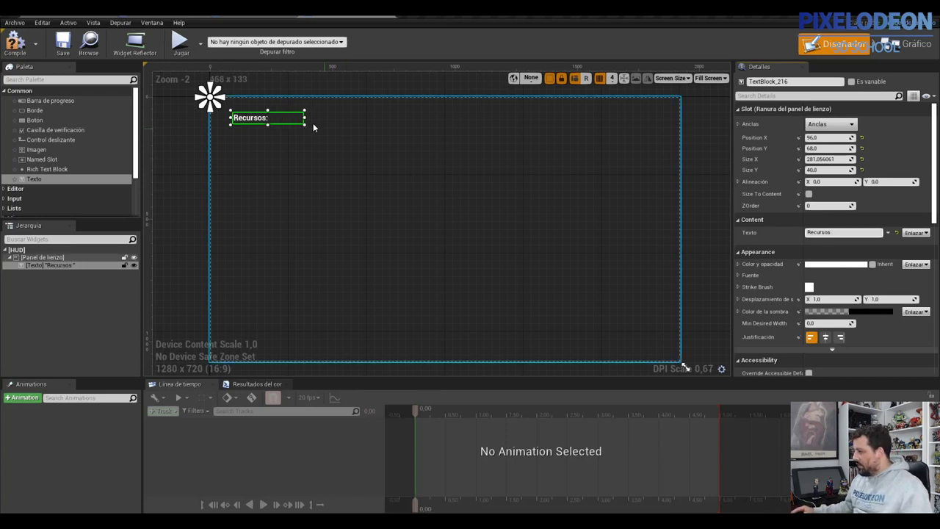
drag(304, 118, 271, 117)
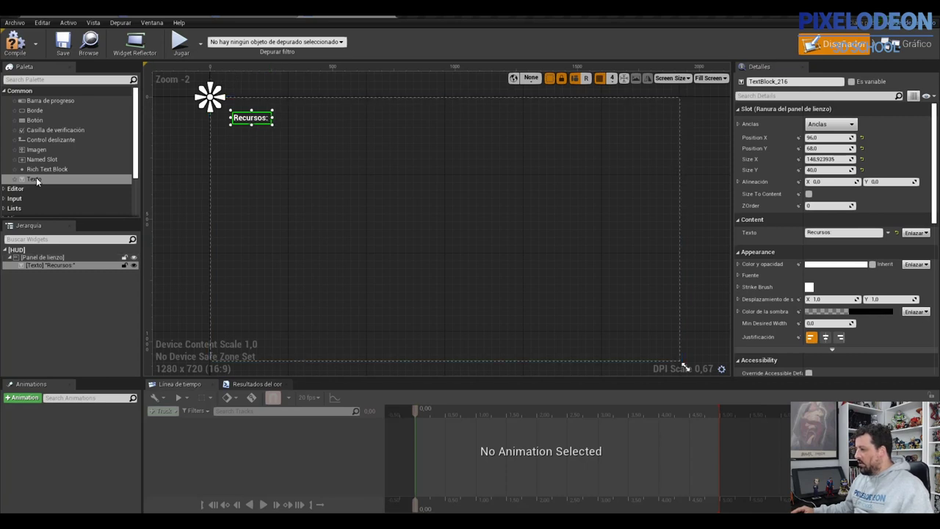
drag(34, 182, 276, 121)
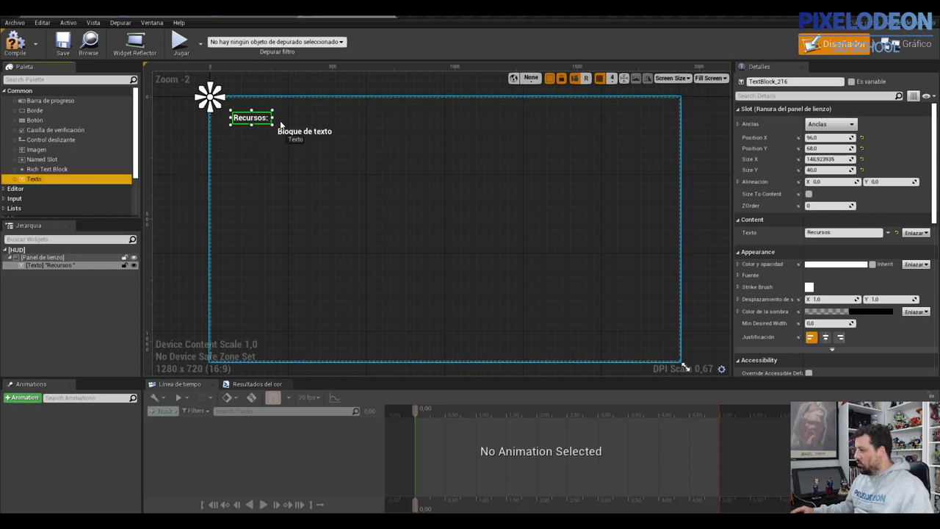
Step: Place the new text block right after 'Recursos:' and set its text to 0
scroll(278, 121, up, 4)
scroll(277, 121, up, 3)
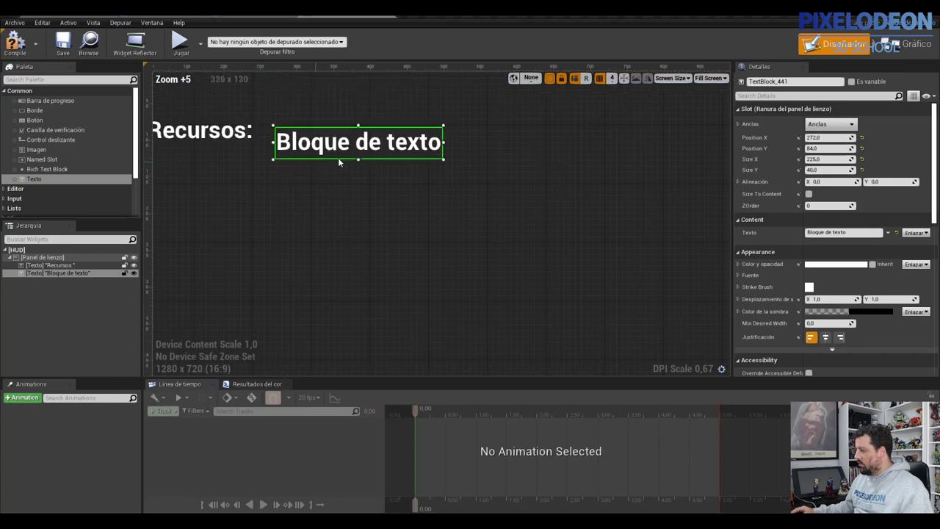
drag(338, 136, 322, 138)
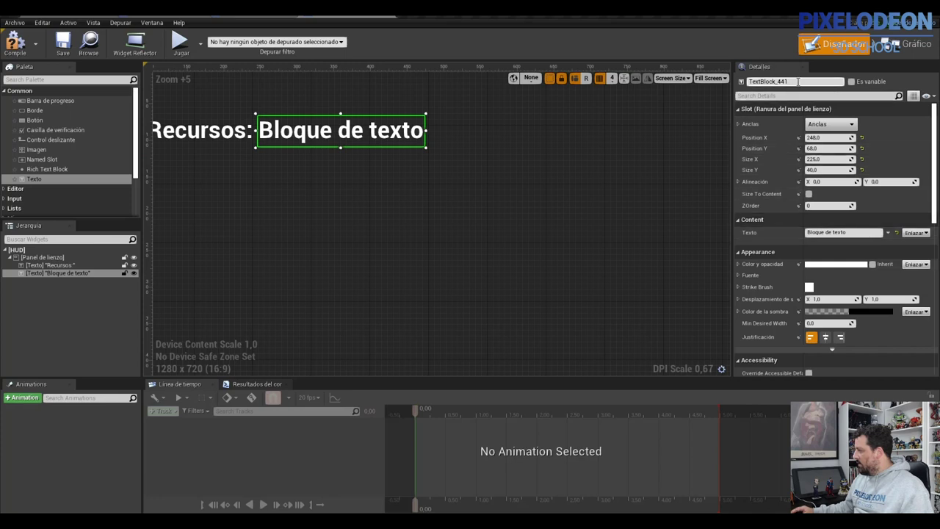
click(837, 232)
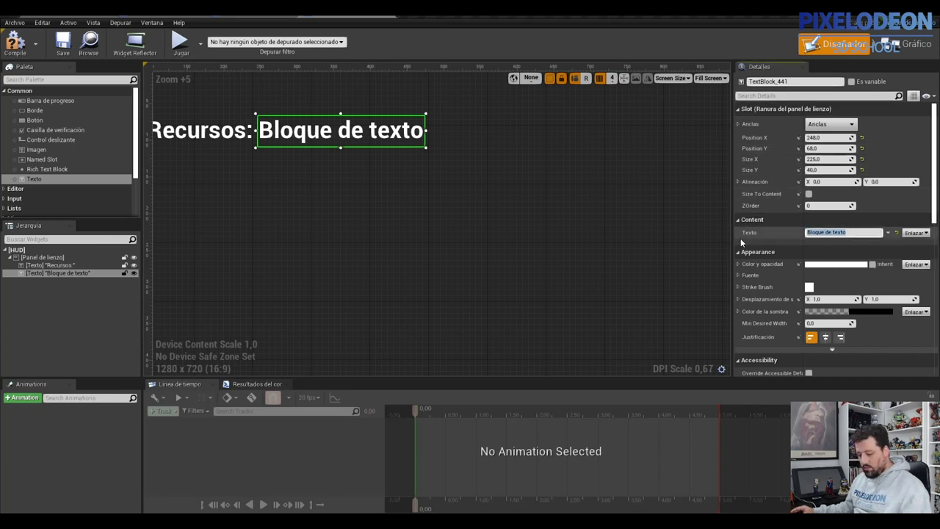
text(0)
key(Return)
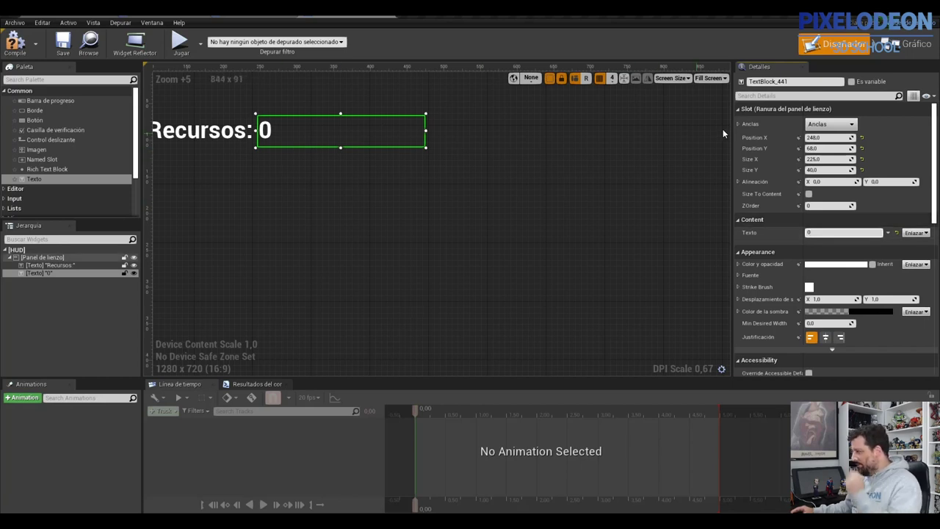
Step: Rename the counter text block RecursosCogidos and compile the HUD widget
click(778, 81)
text(RecursosCogido)
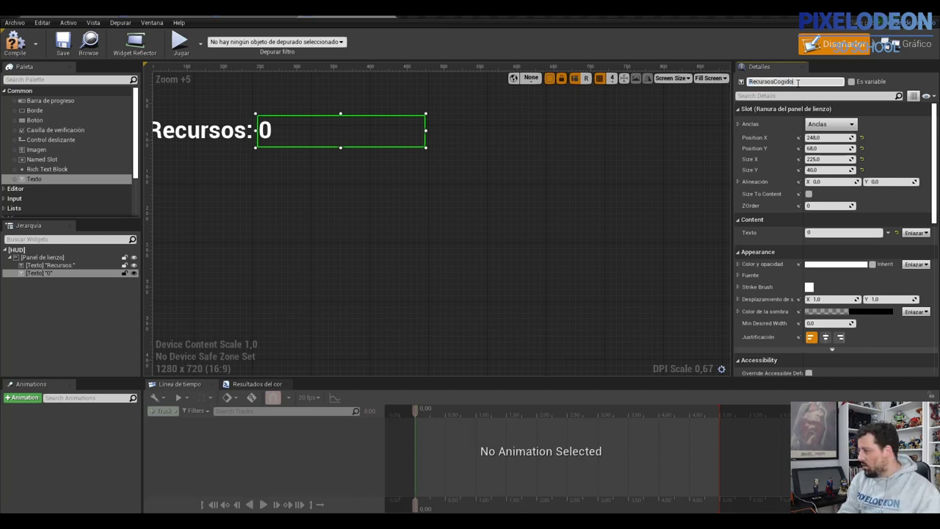
text(s)
key(Return)
scroll(297, 220, down, 4)
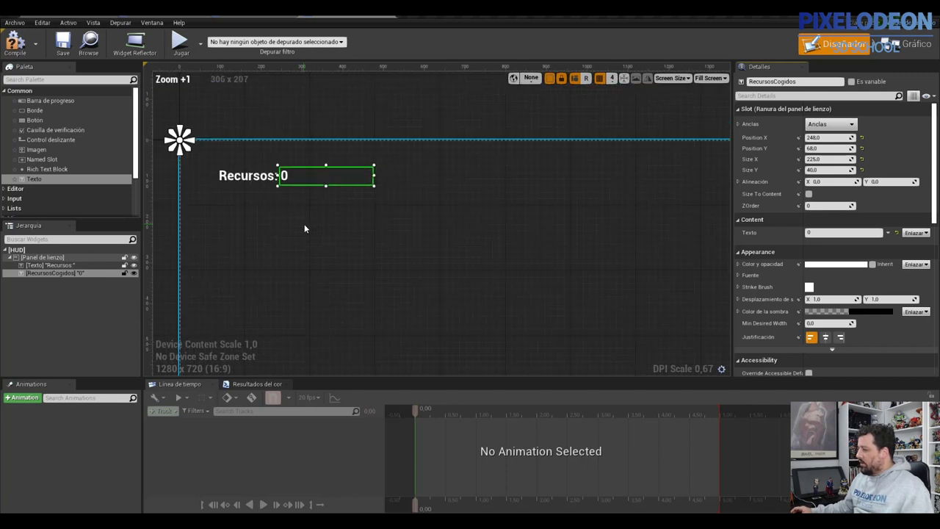
click(16, 44)
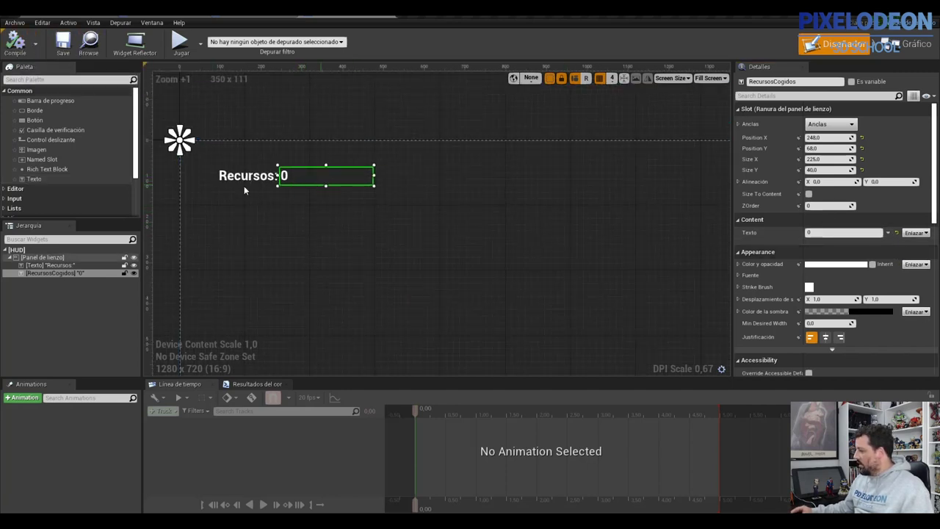
click(925, 233)
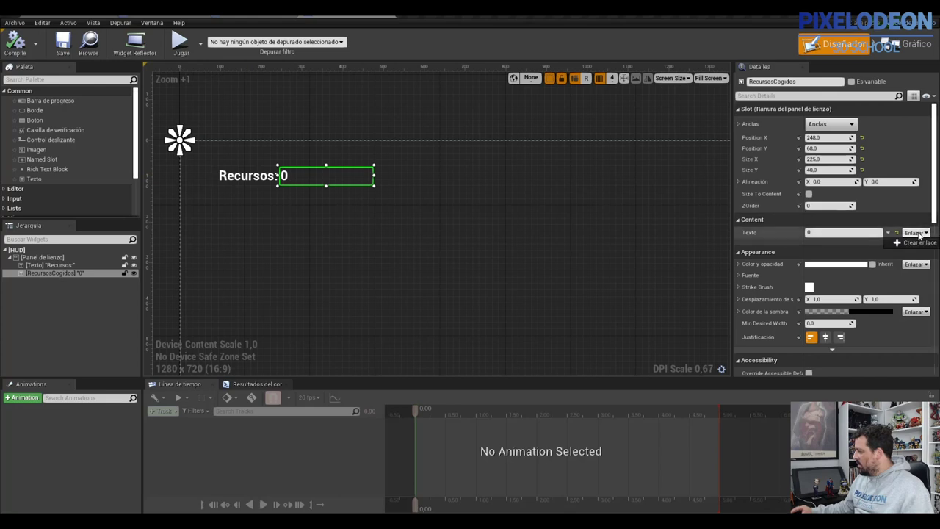
Step: Create a binding function for the counter text and arrange its entry and Return nodes
click(916, 243)
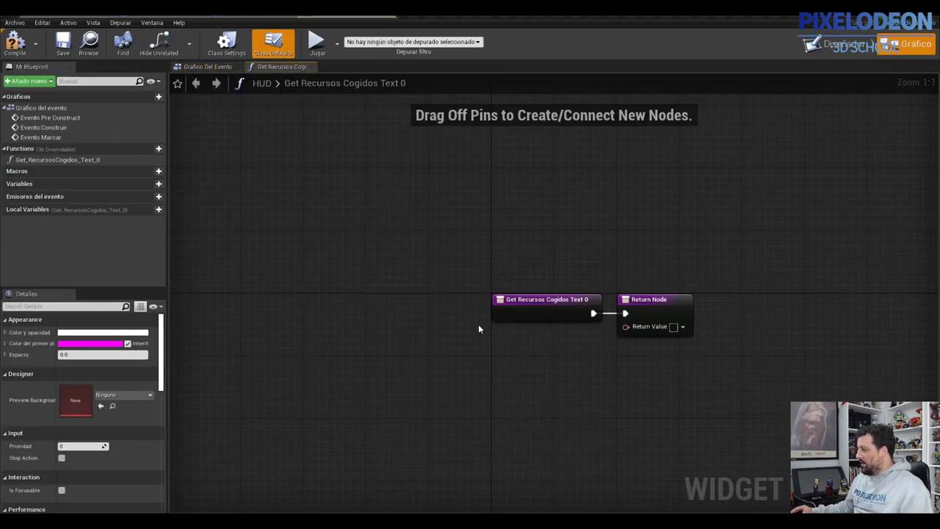
mouse_move(545, 312)
mouse_down()
mouse_move(332, 312)
mouse_move(341, 306)
mouse_up()
drag(673, 309, 726, 309)
drag(334, 308, 388, 307)
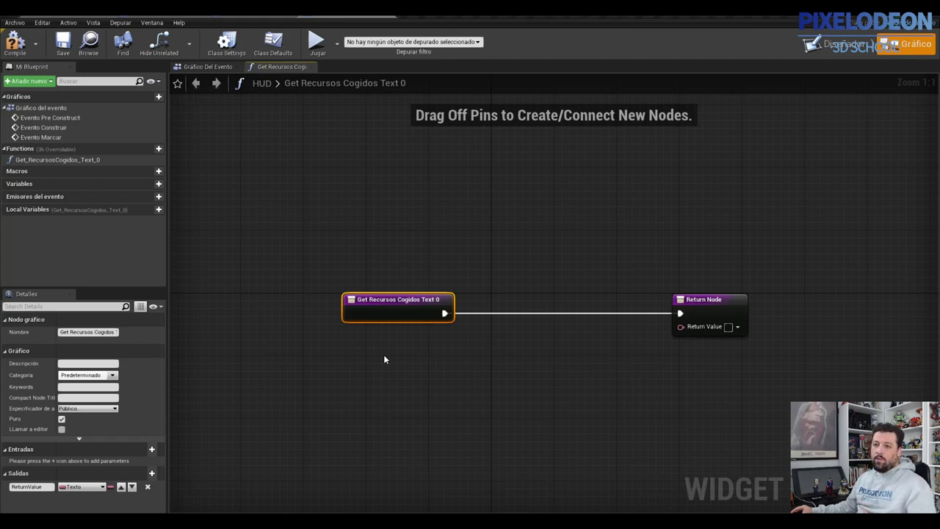
Step: Add a Get Owning Player Pawn node to the binding function graph
right_click(384, 359)
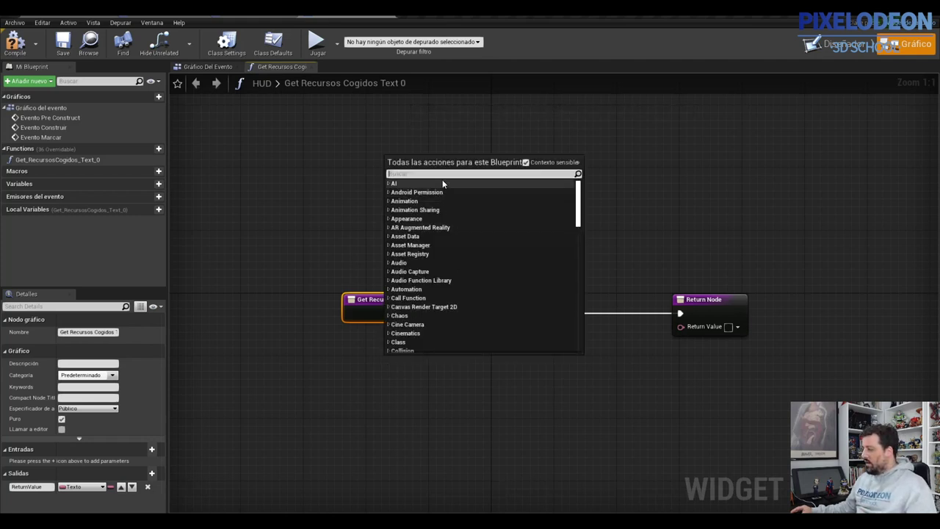
text(get)
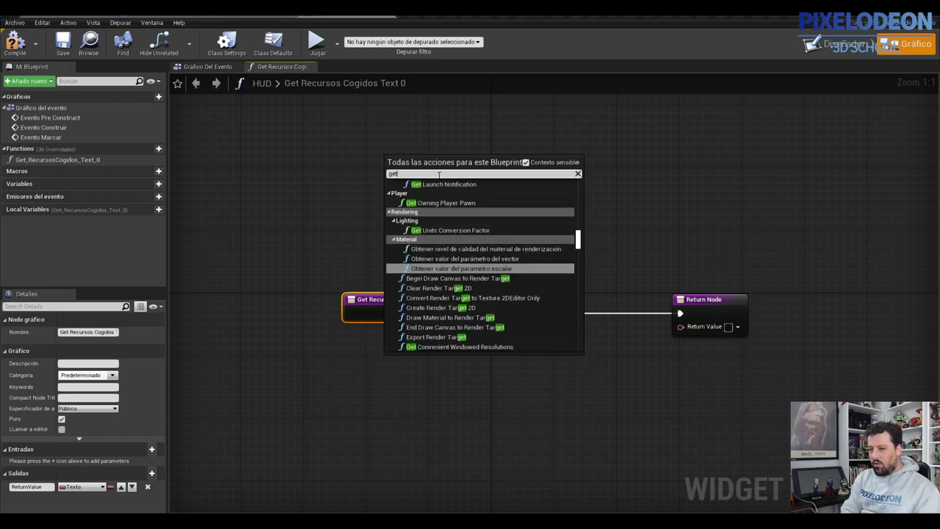
text( pla)
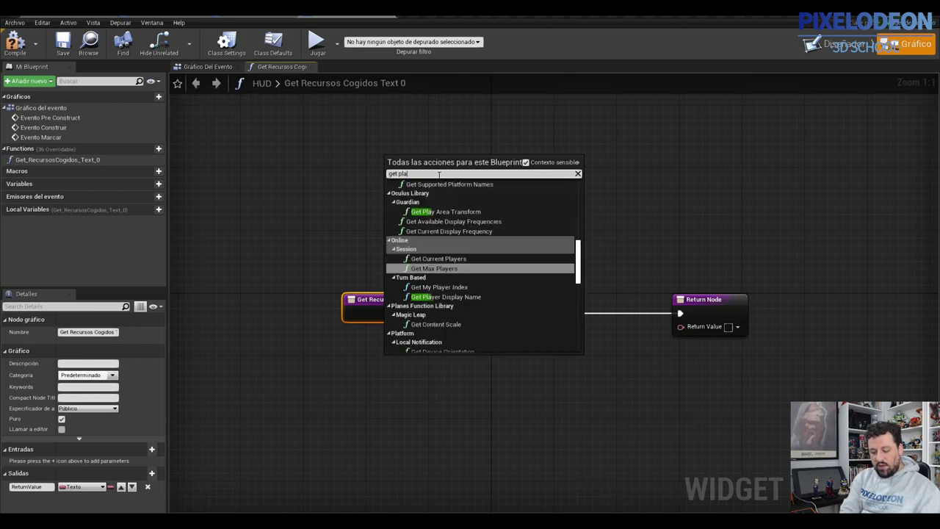
text(yer)
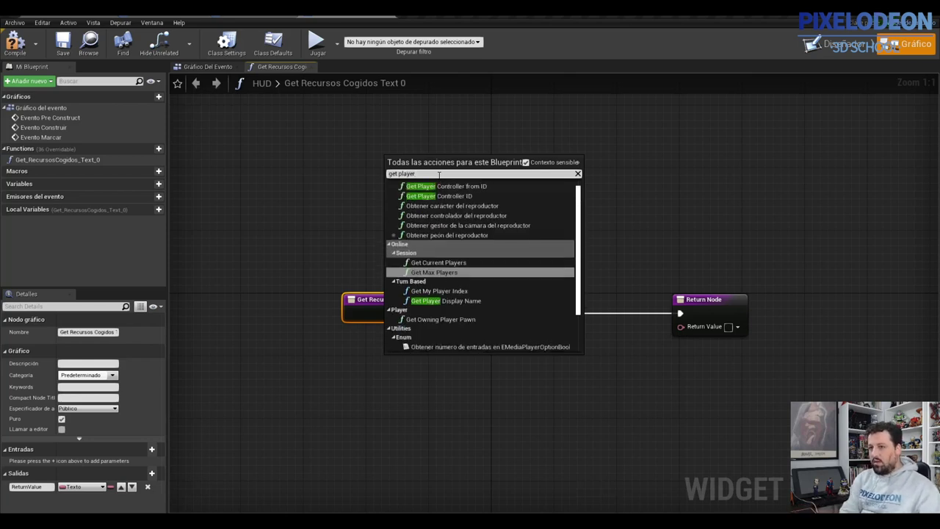
text(pawn)
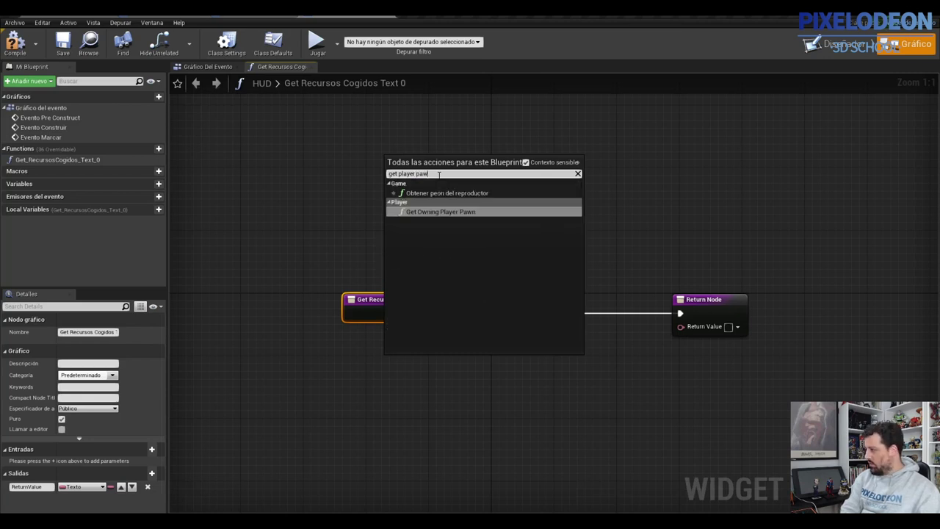
click(449, 215)
drag(443, 368, 397, 359)
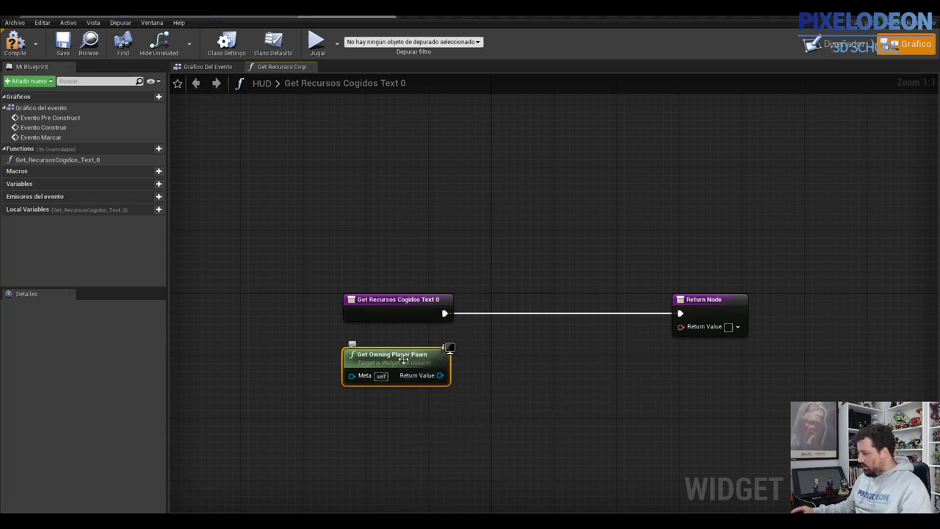
Step: Replace Get Owning Player Pawn with an Obtener peón del reproductor node below the entry node
key(Delete)
right_click(390, 360)
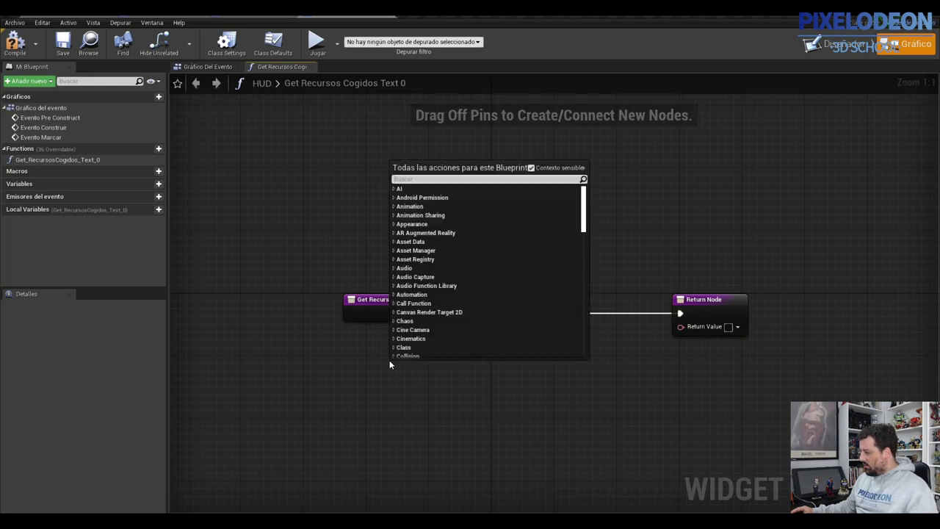
text(get player)
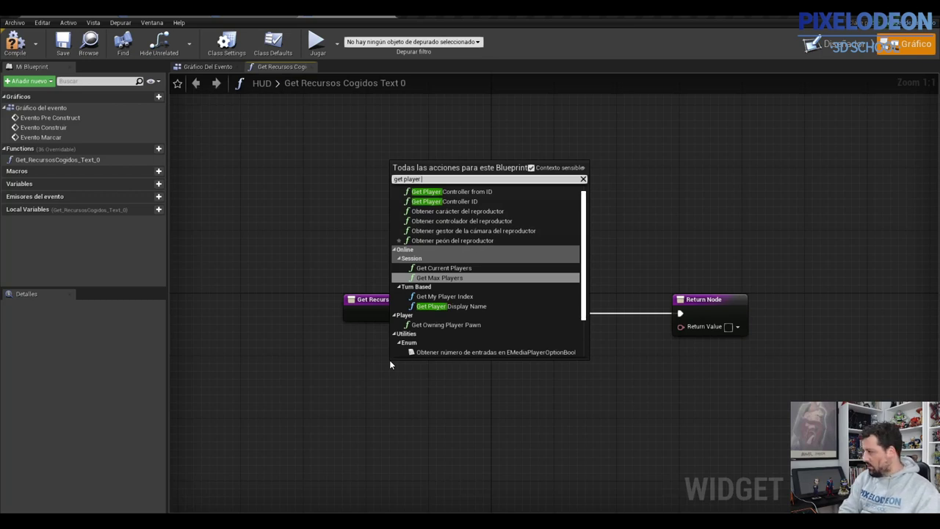
text( p)
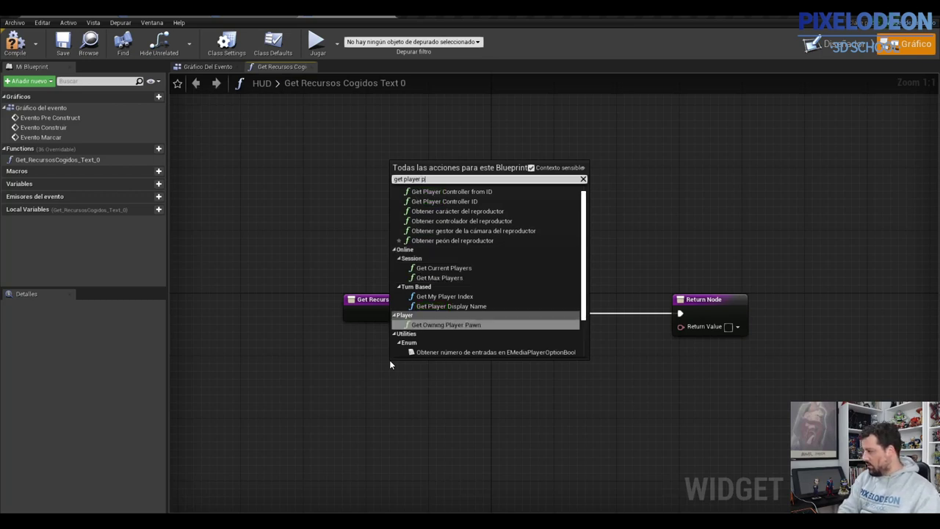
key(BackSpace)
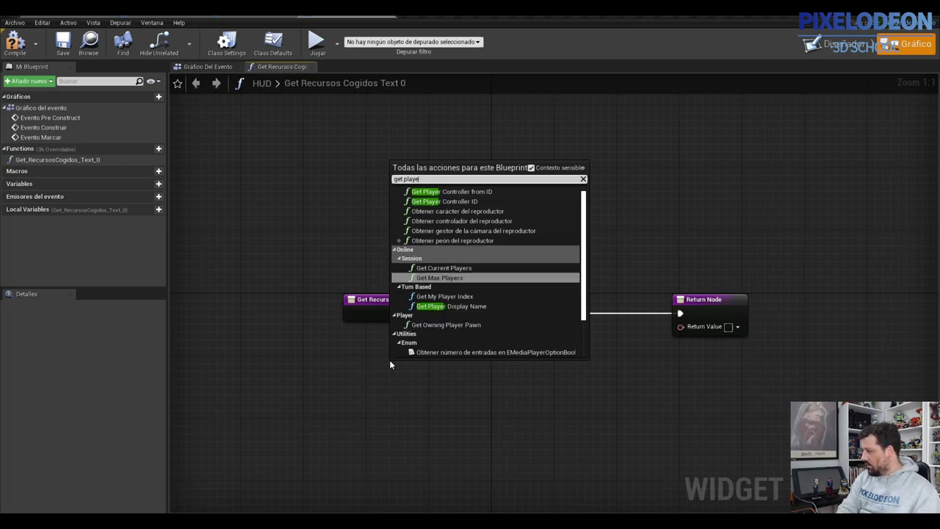
key(BackSpace)
key(BackSpace)
key(BackSpace)
text(playerpawn)
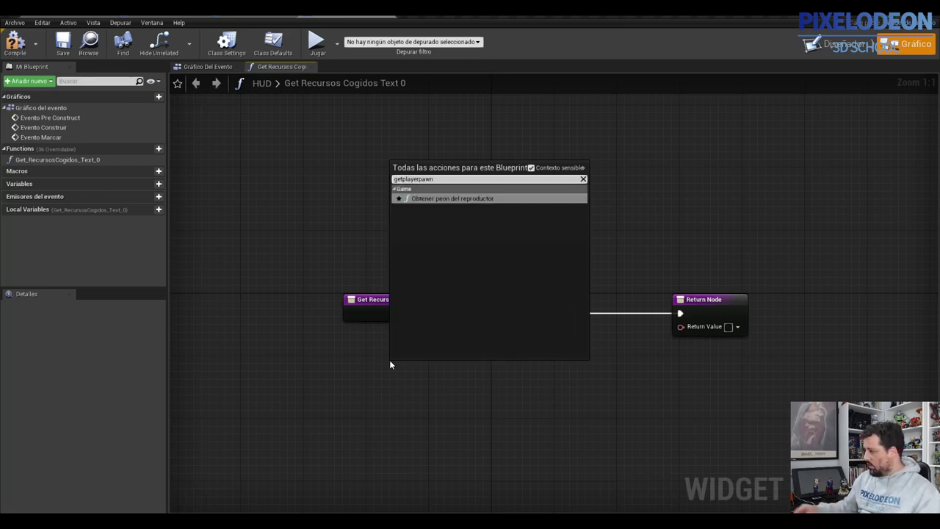
click(438, 198)
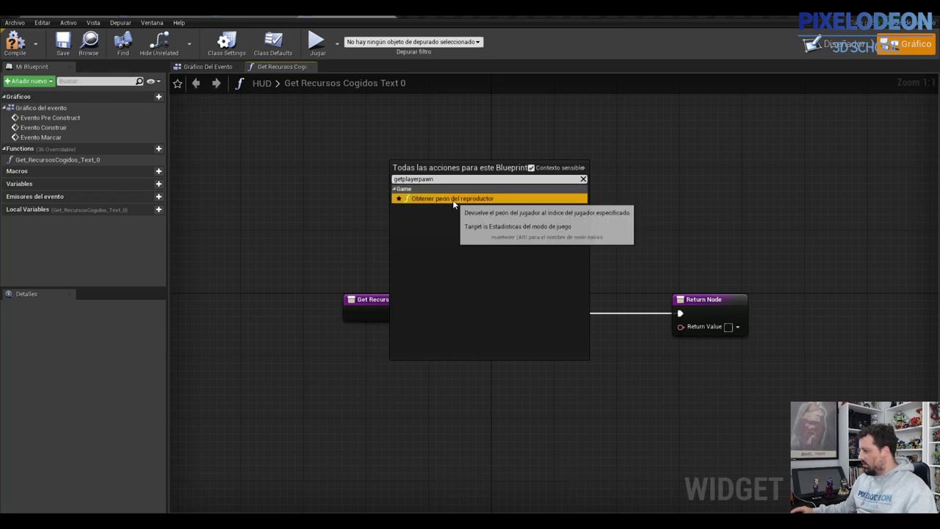
click(452, 199)
drag(428, 369, 381, 353)
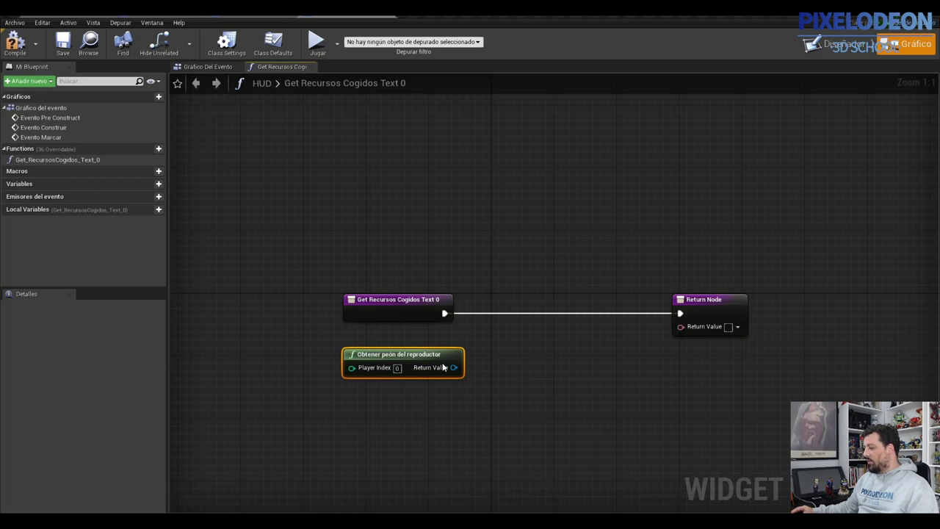
drag(424, 359, 416, 359)
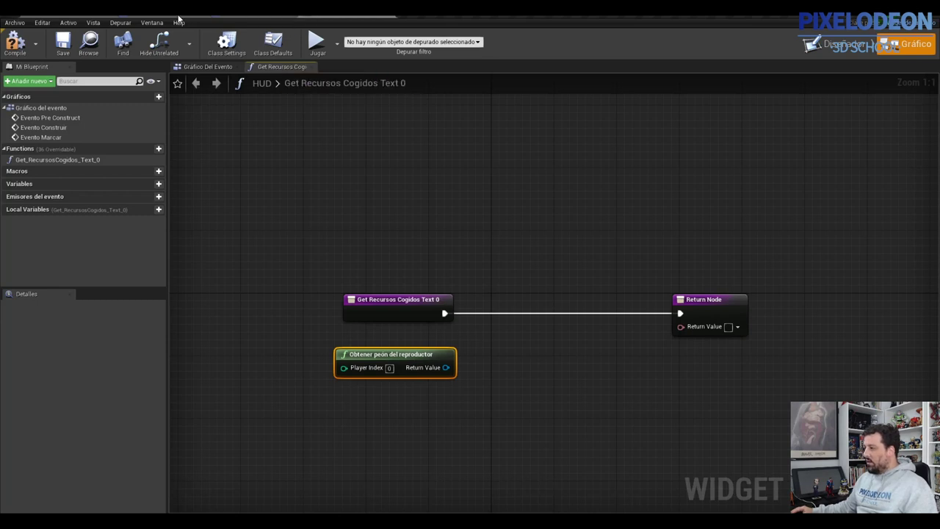
click(233, 17)
Step: Copy the ThirdPersonCharacter cast and Meta nodes from BP_Objeto into the HUD function
scroll(353, 224, down, 3)
scroll(332, 211, up, 1)
scroll(403, 220, up, 1)
scroll(404, 218, up, 2)
scroll(338, 237, down, 2)
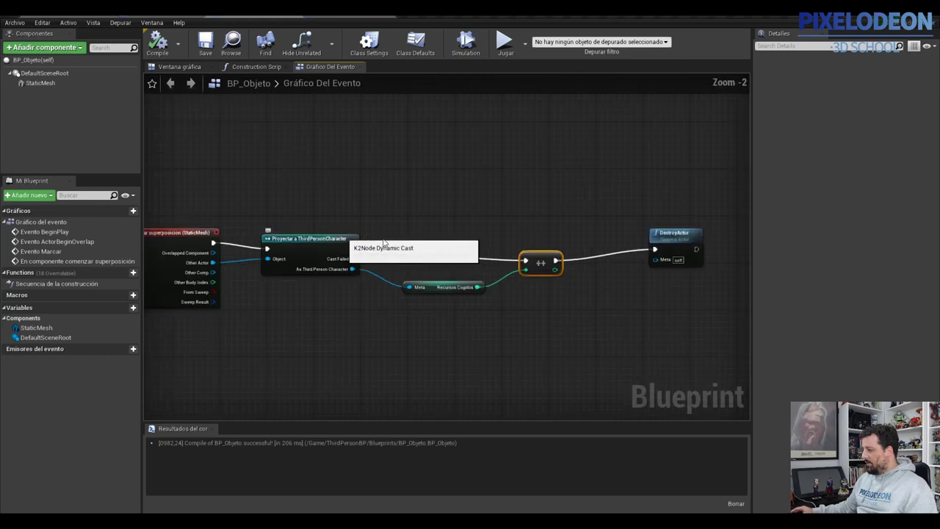
drag(253, 205, 351, 271)
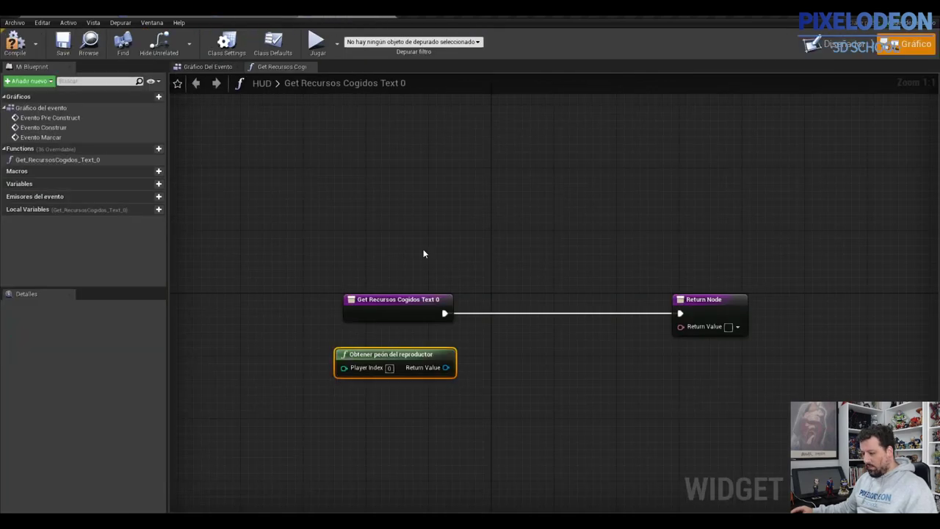
click(514, 251)
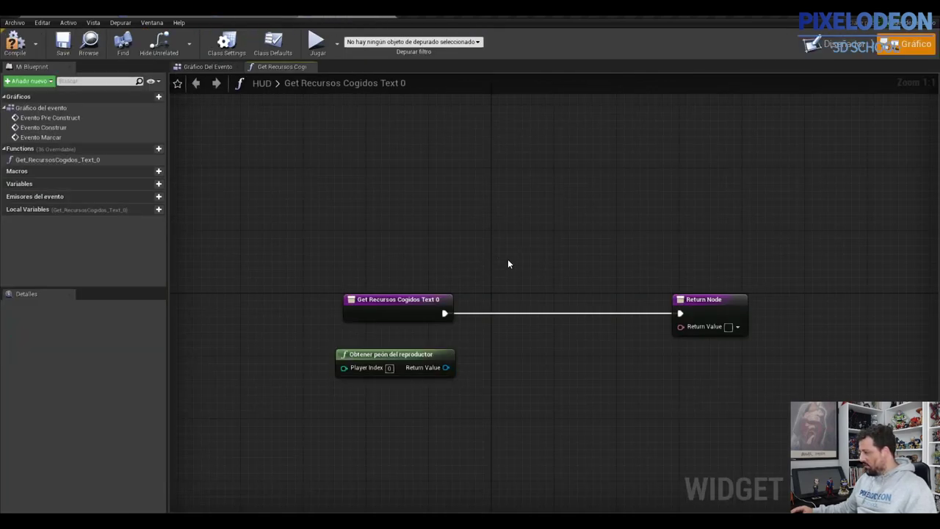
key(ctrl+v)
click(322, 331)
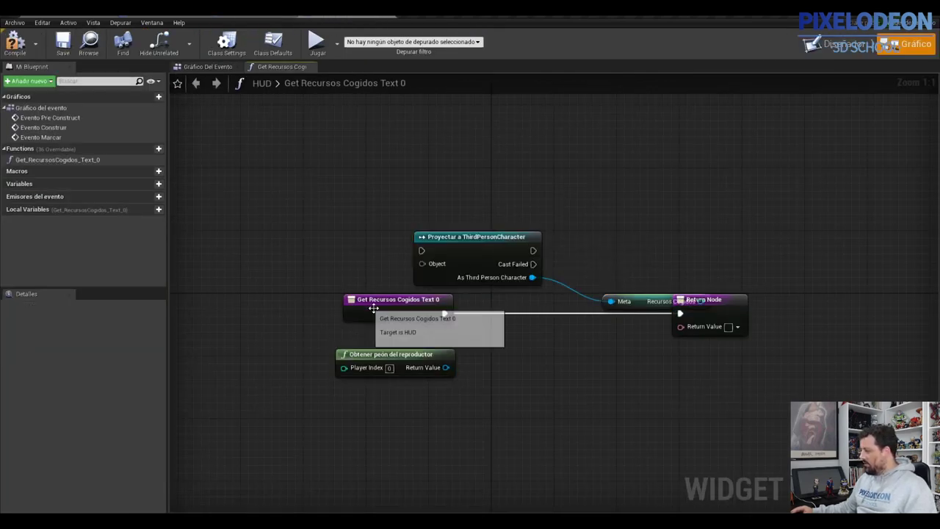
drag(371, 301, 268, 254)
drag(358, 354, 278, 321)
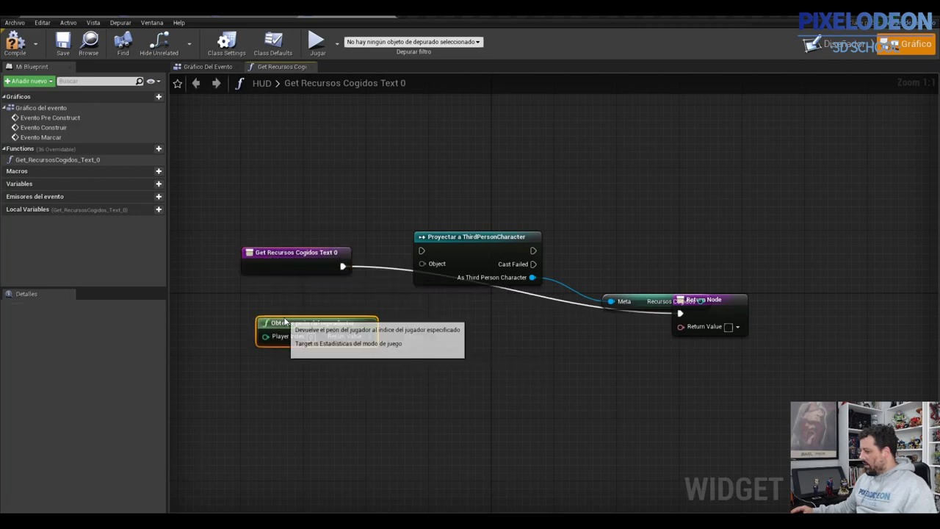
Step: Wire player pawn into the cast and return Recursos Cogidos through ToText (integer)
drag(341, 266, 420, 251)
drag(477, 237, 492, 260)
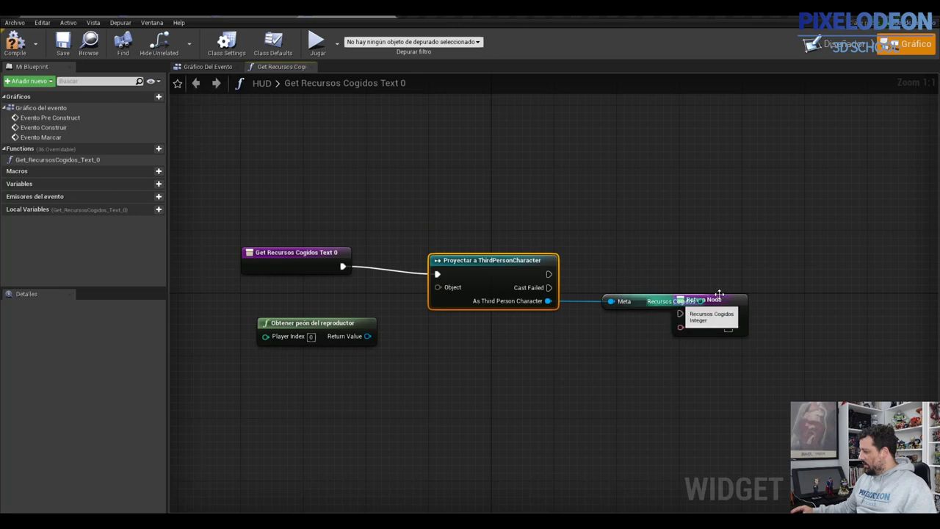
drag(716, 299, 795, 244)
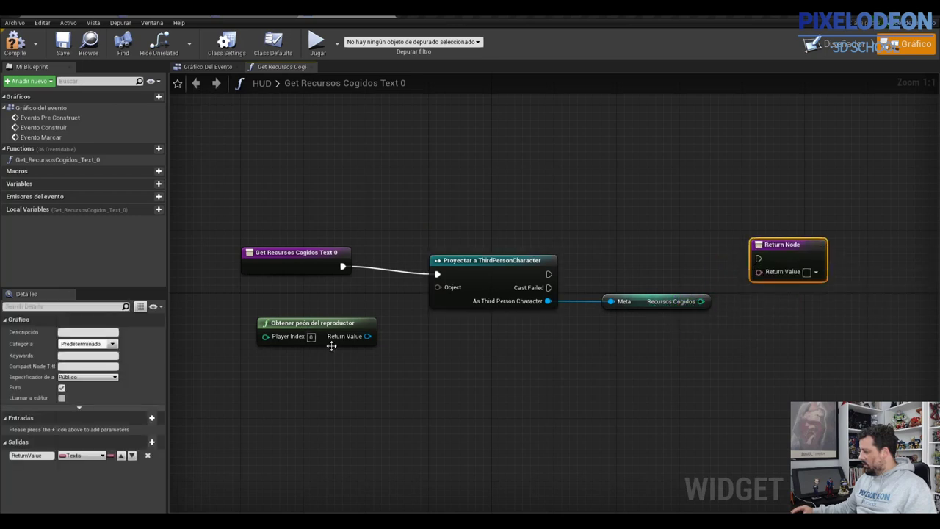
drag(368, 335, 402, 327)
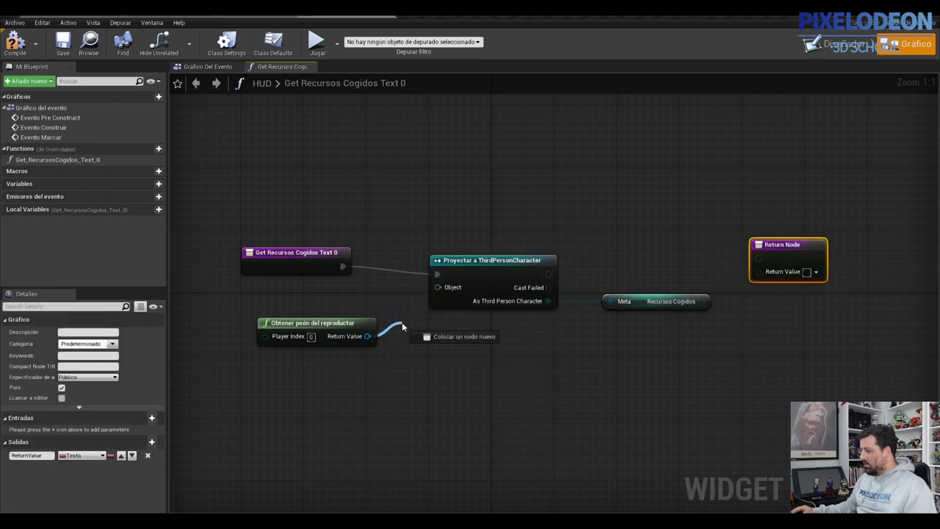
drag(403, 327, 437, 285)
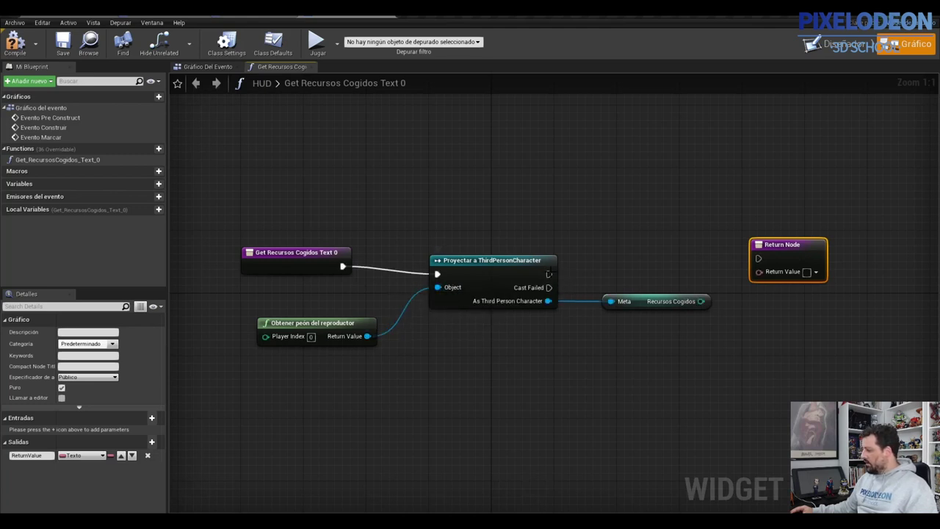
drag(549, 274, 758, 258)
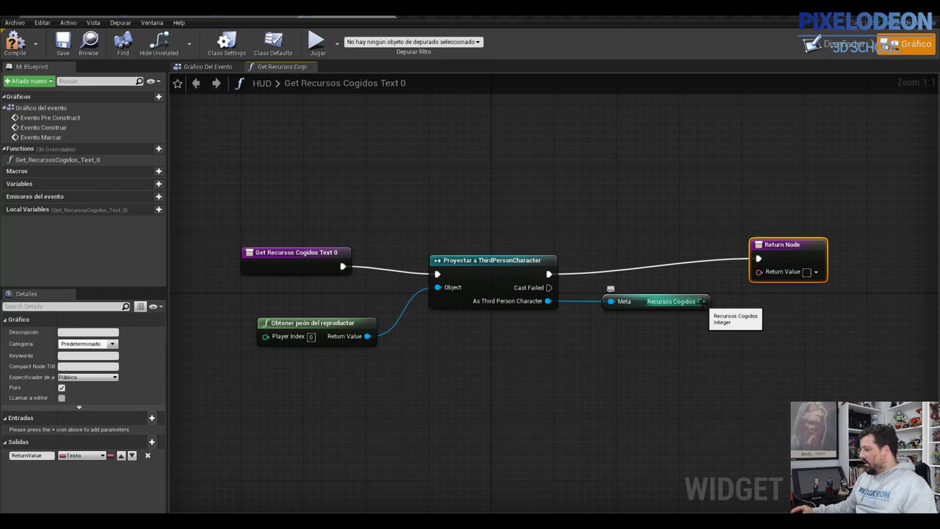
drag(702, 301, 759, 276)
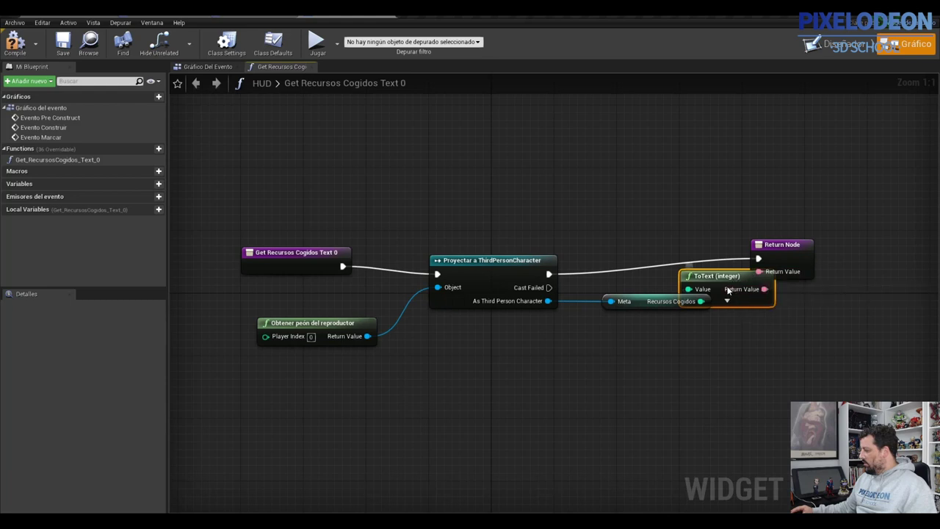
Step: Tidy the positions of the Return, Recursos Cogidos, cast and ToText nodes
drag(804, 243, 897, 220)
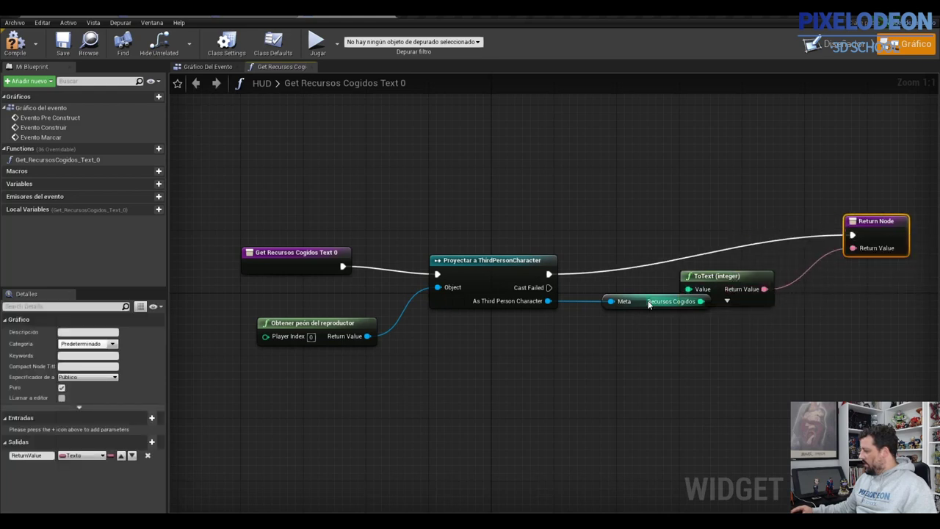
drag(642, 303, 634, 327)
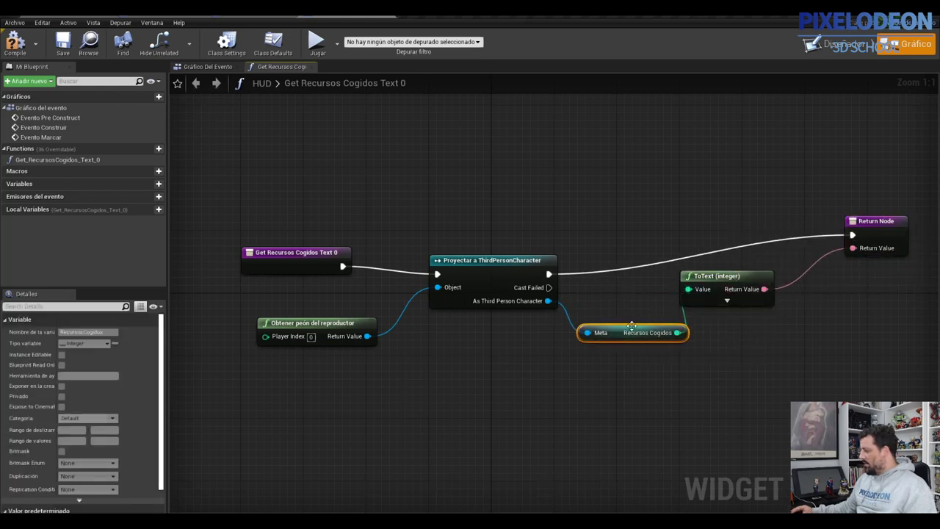
drag(497, 275, 513, 244)
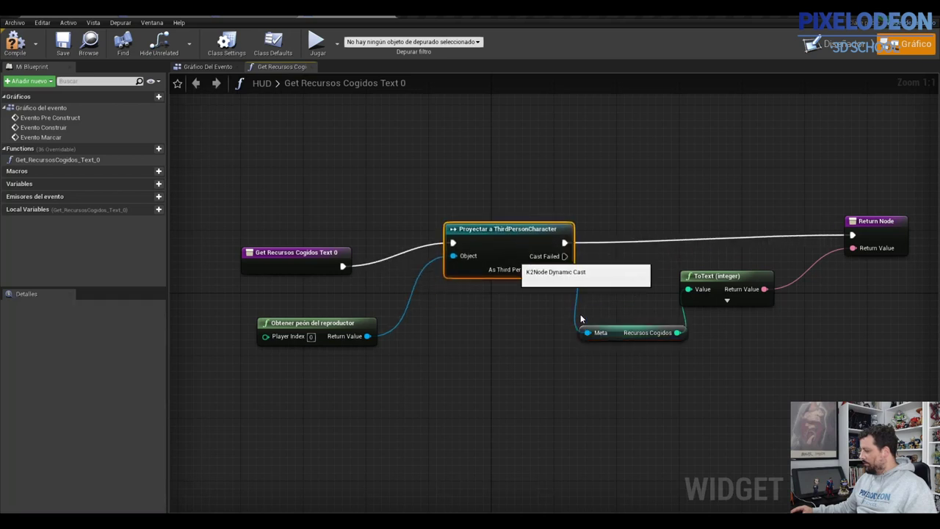
drag(728, 285, 741, 277)
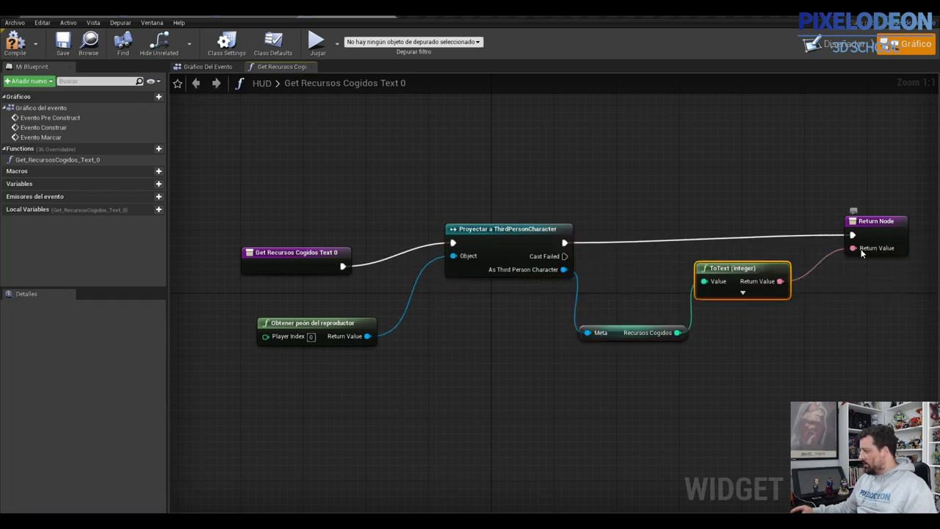
mouse_move(524, 227)
mouse_down()
mouse_move(500, 235)
mouse_move(508, 235)
mouse_up()
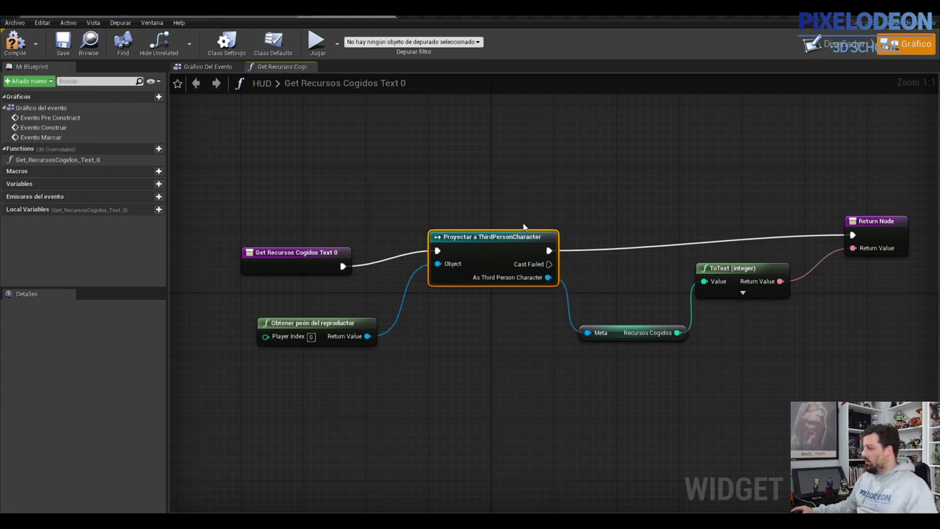
Step: Compile the HUD blueprint, save the level, and run a brief Play-in-Editor test
click(14, 46)
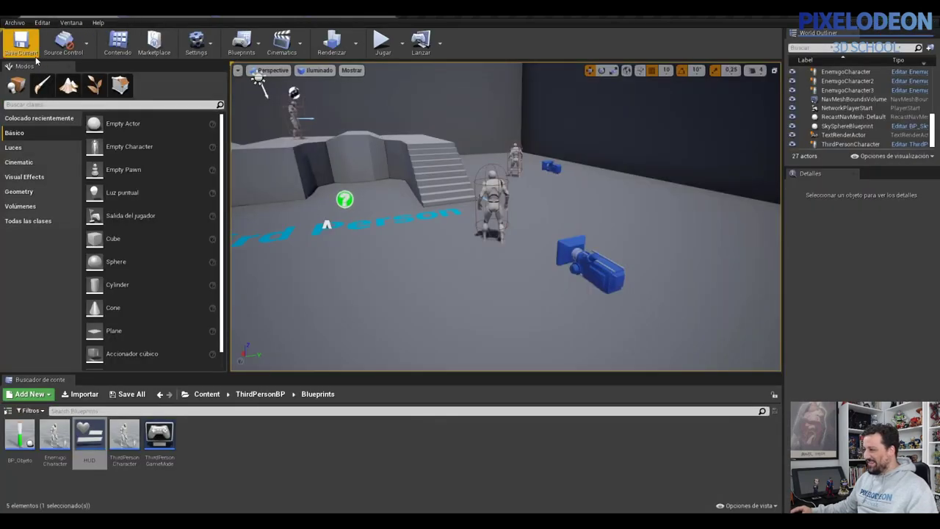
click(34, 56)
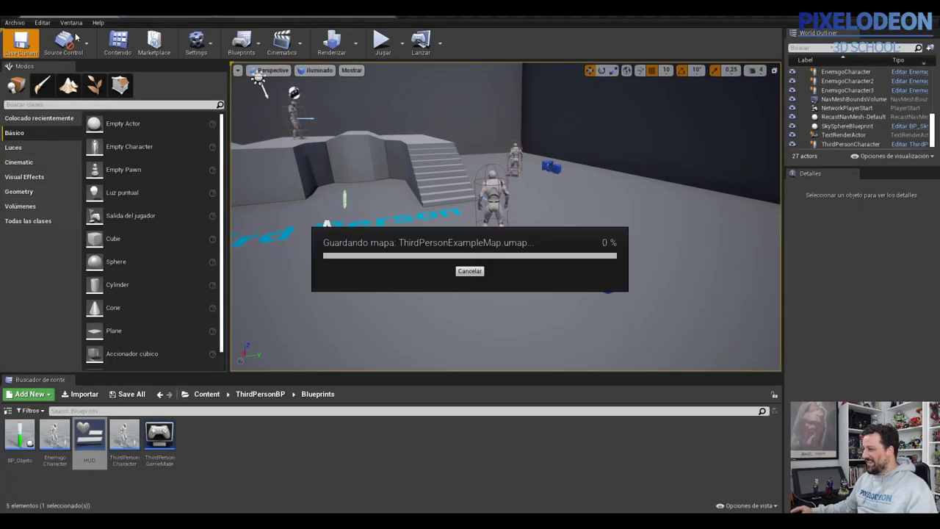
click(383, 46)
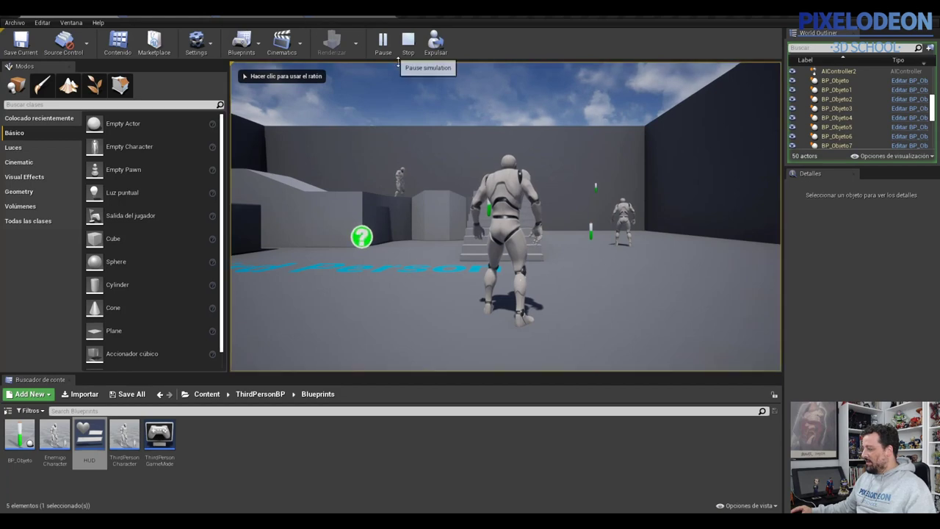
click(408, 44)
Step: Test the level in a standalone preview by running the character forward, then close it
click(317, 42)
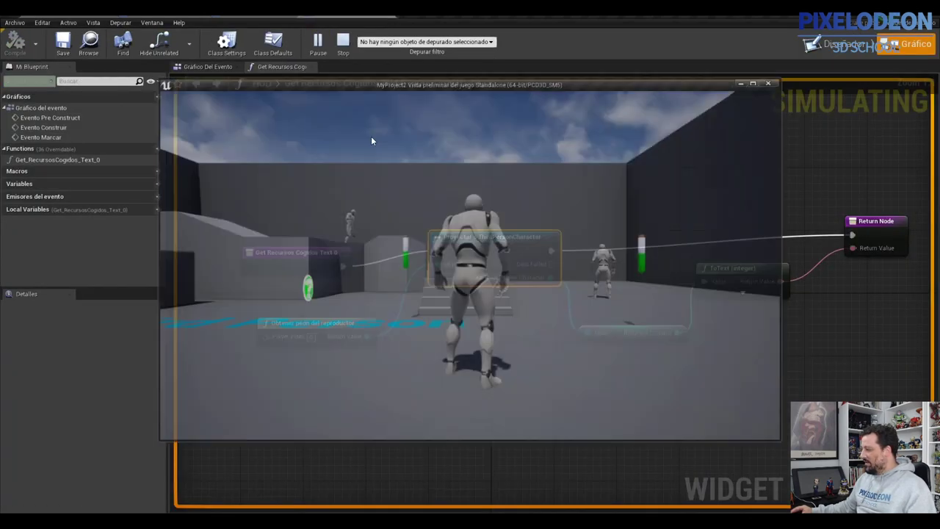
key(w)
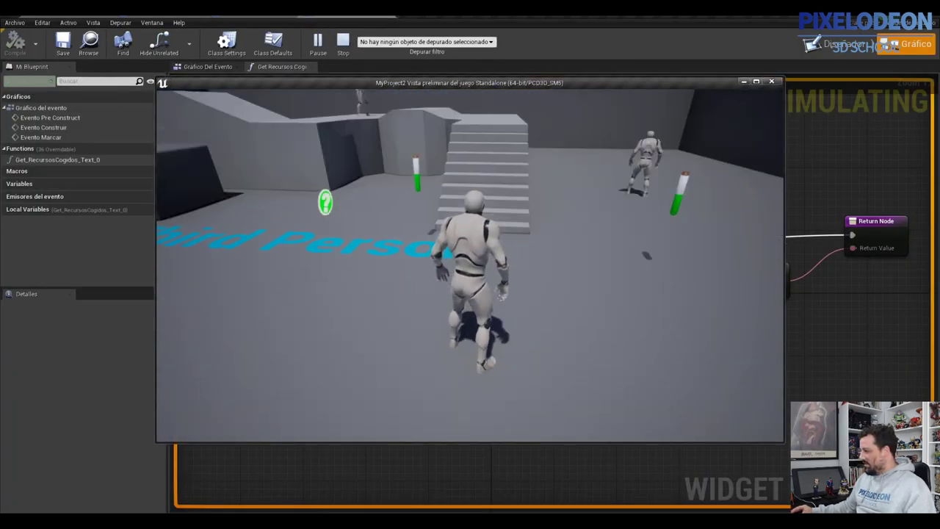
key(w)
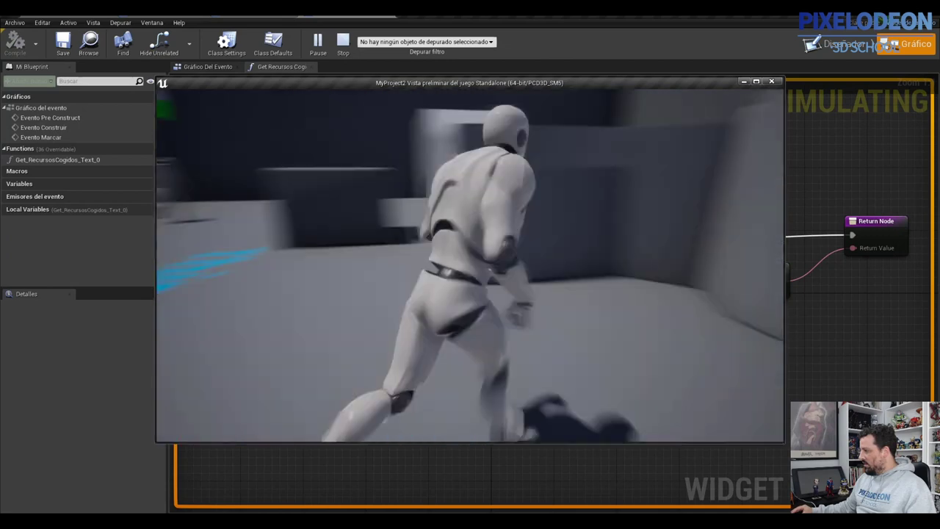
key(w)
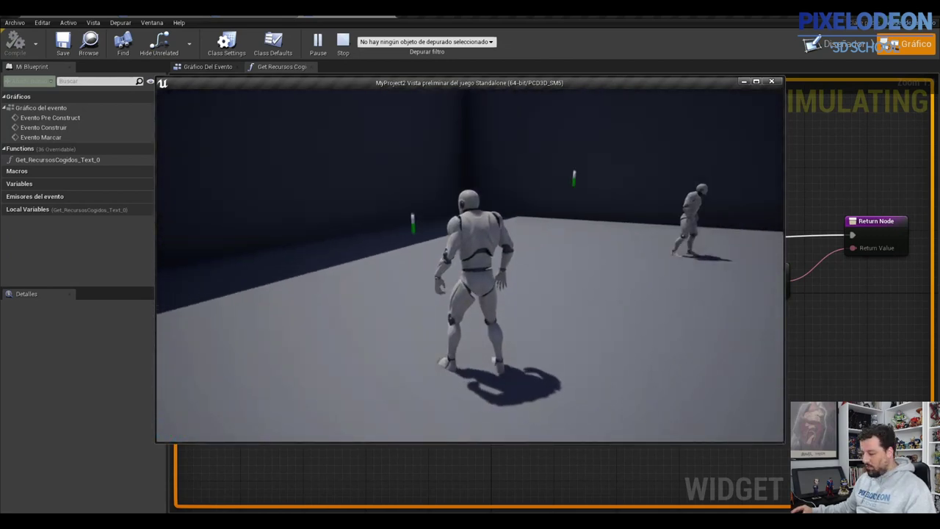
key(Escape)
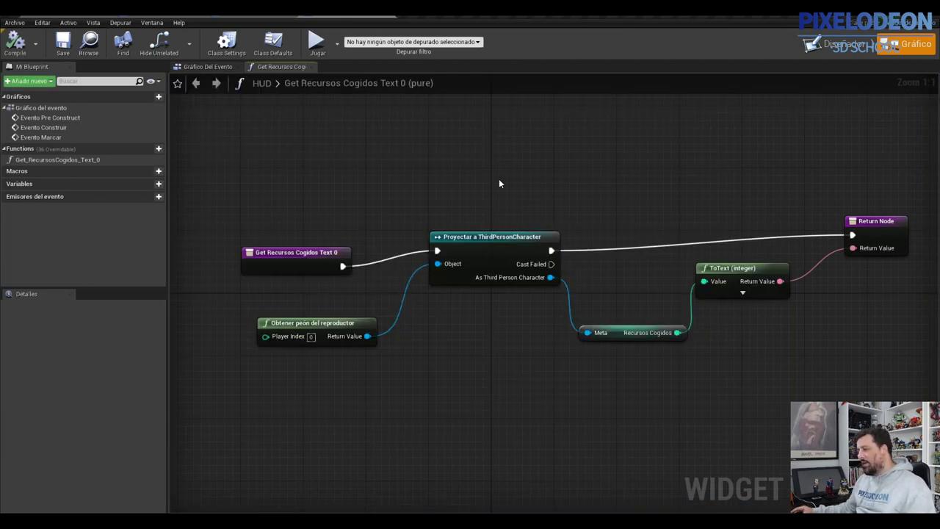
scroll(500, 199, up, 1)
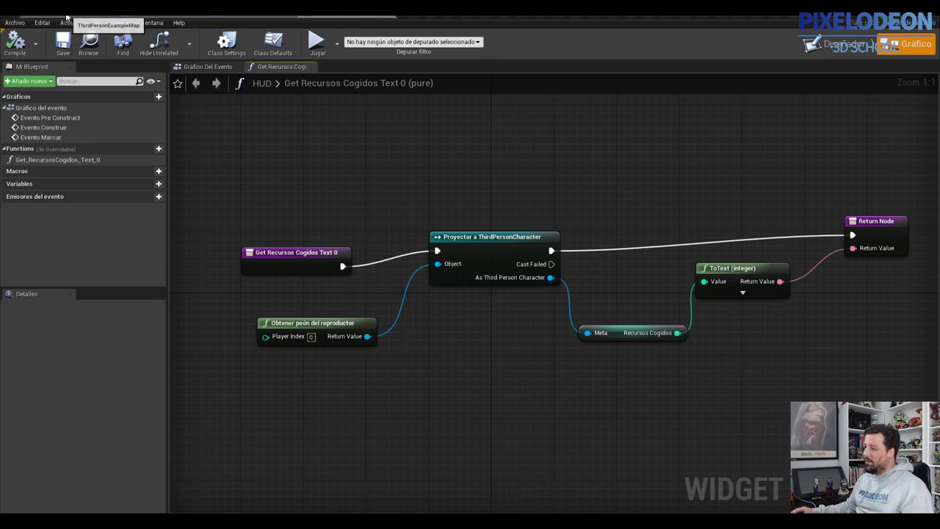
Step: Return to the level editor and open BP_Objeto from the Blueprints folder
click(88, 14)
click(261, 49)
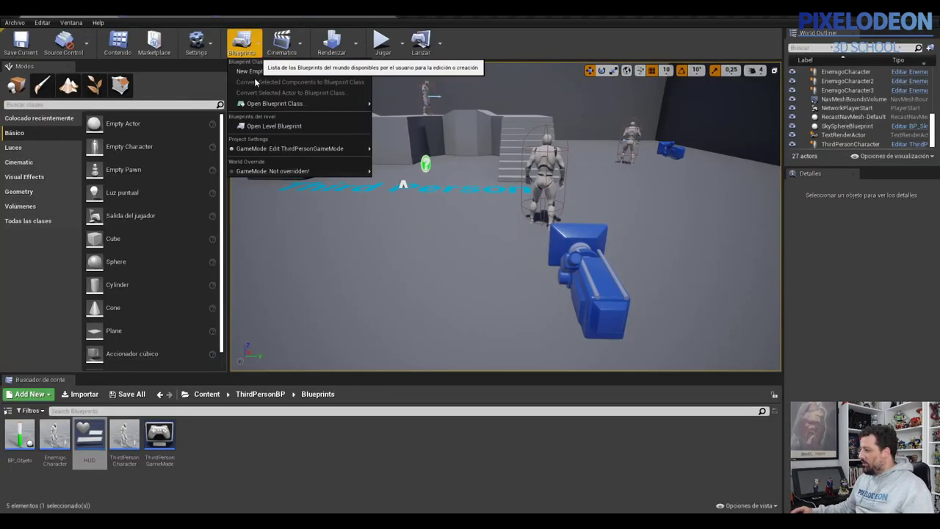
key(Escape)
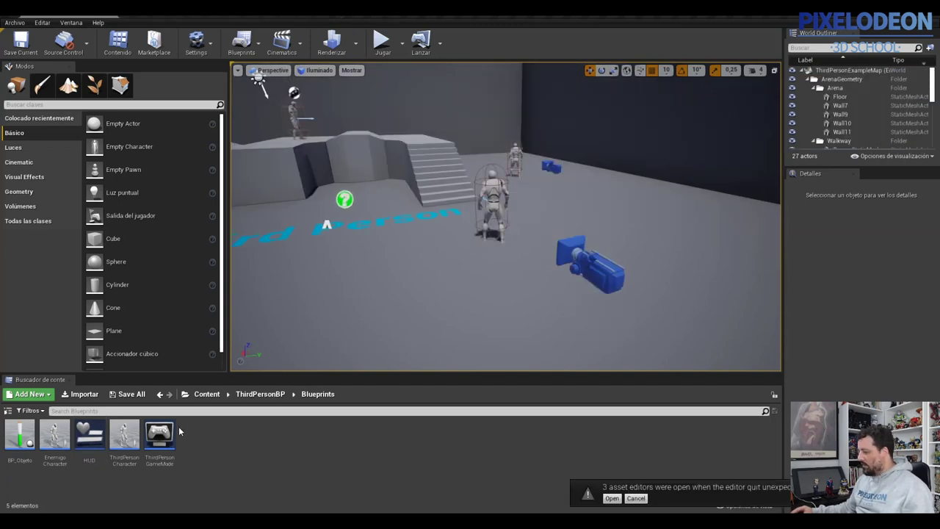
double_click(89, 437)
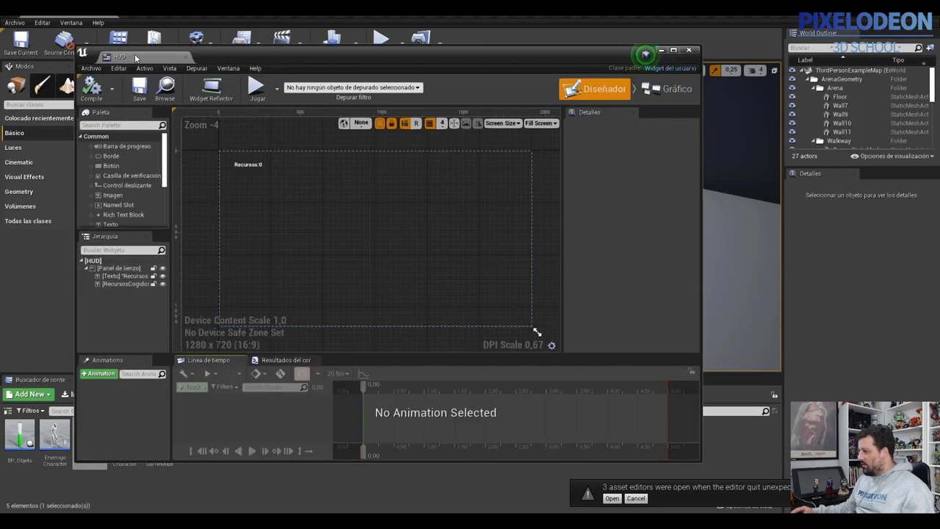
drag(147, 20, 153, 22)
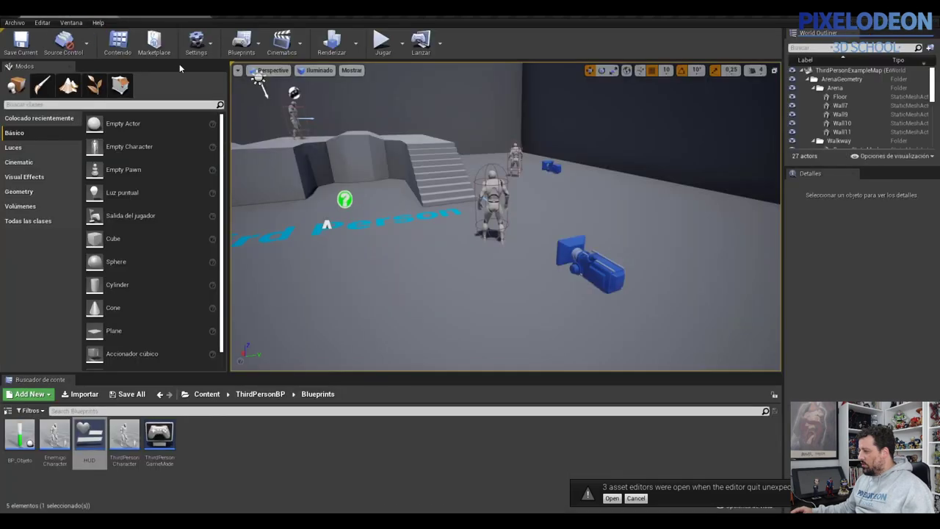
double_click(27, 433)
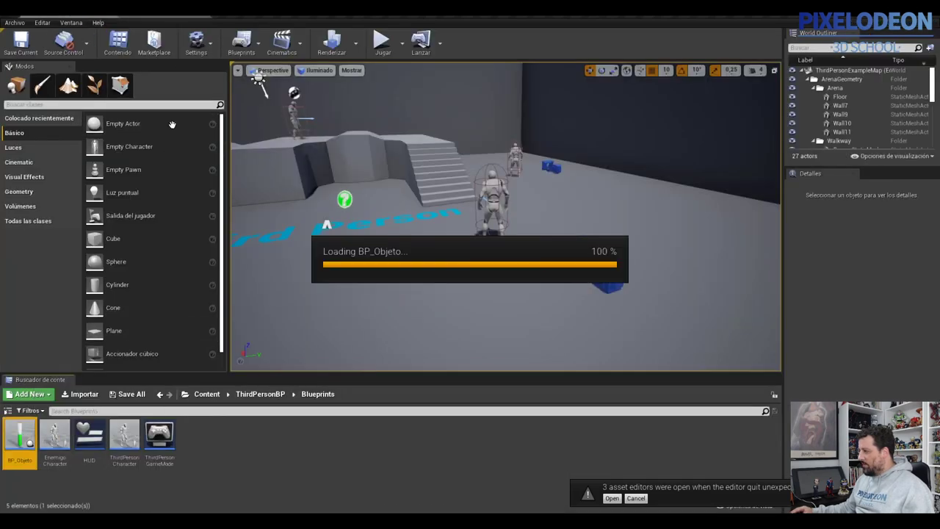
Step: Review BP_Objeto's overlap event and open the ThirdPersonCharacter blueprint
scroll(378, 294, up, 2)
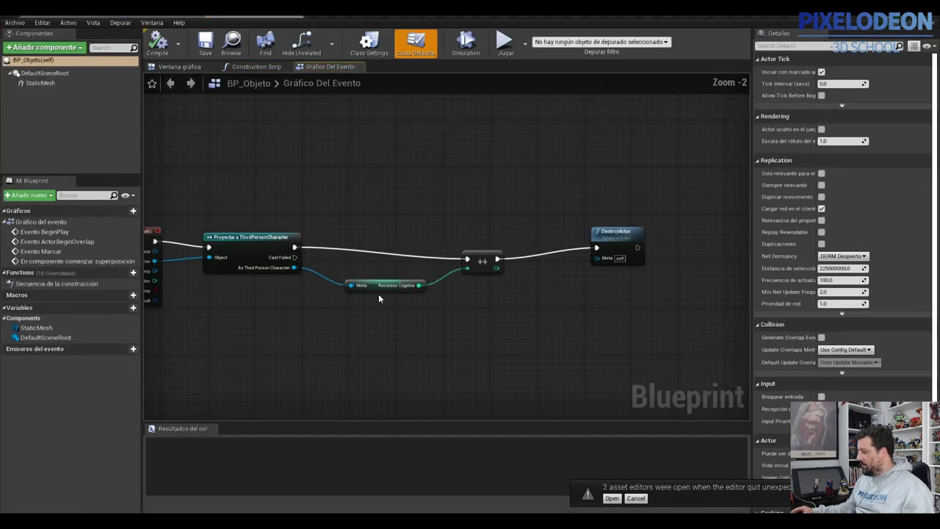
right_drag(343, 333, 419, 274)
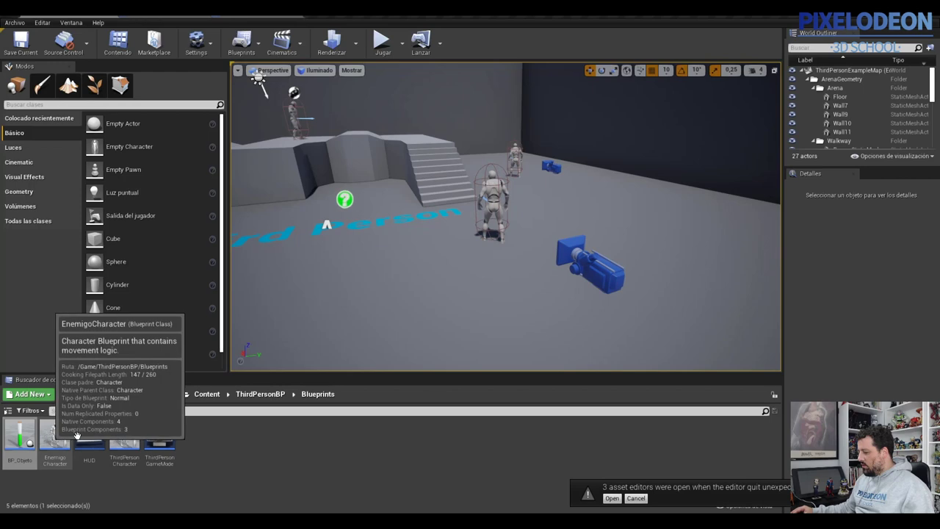
double_click(125, 434)
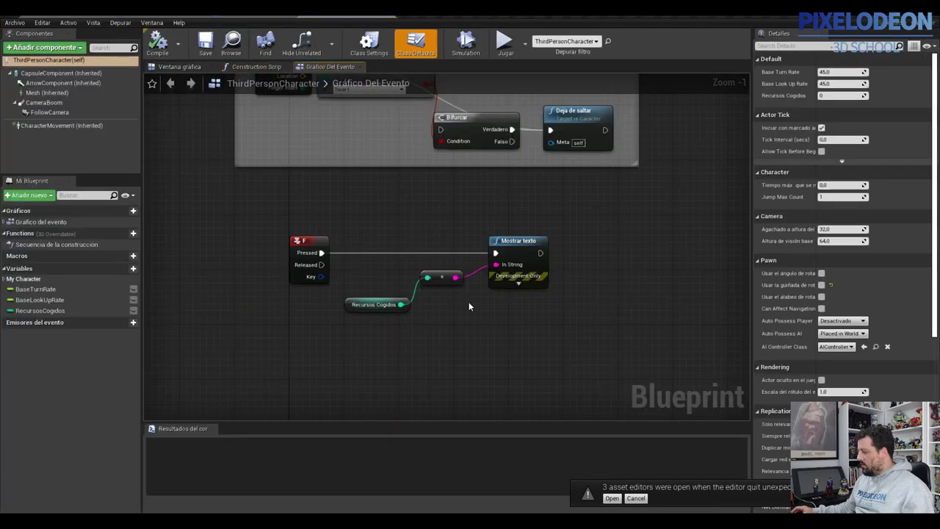
scroll(469, 307, up, 1)
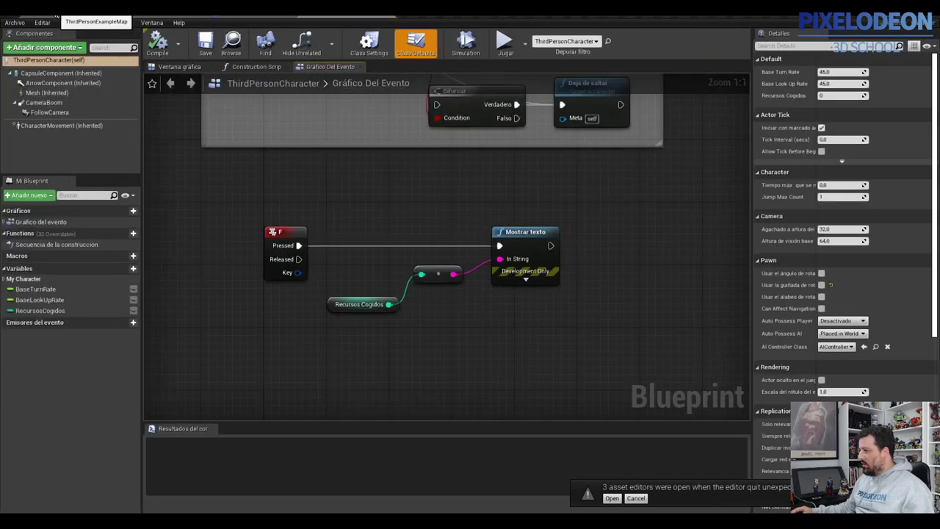
click(56, 14)
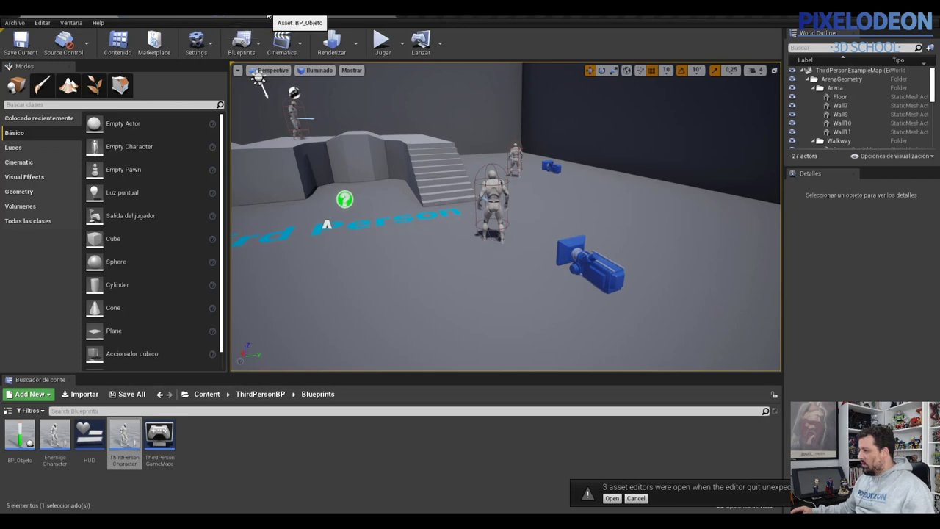
click(271, 15)
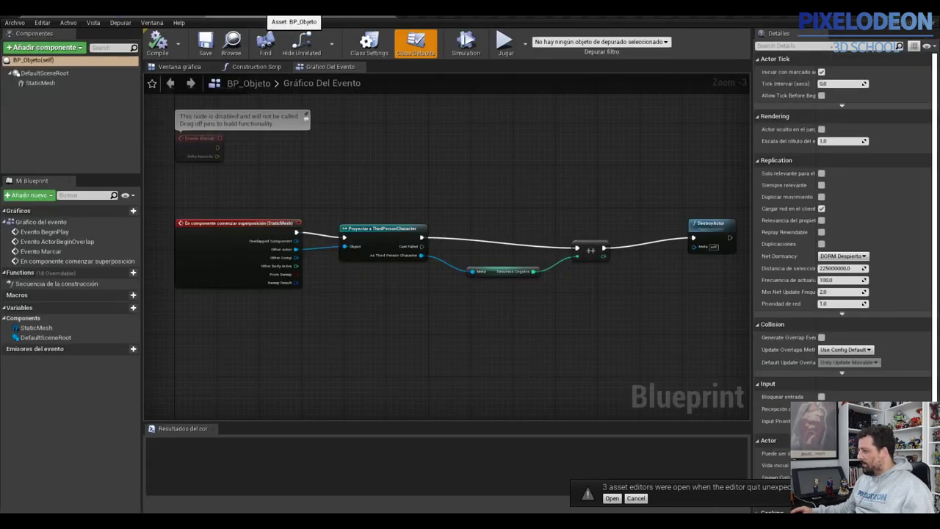
click(159, 14)
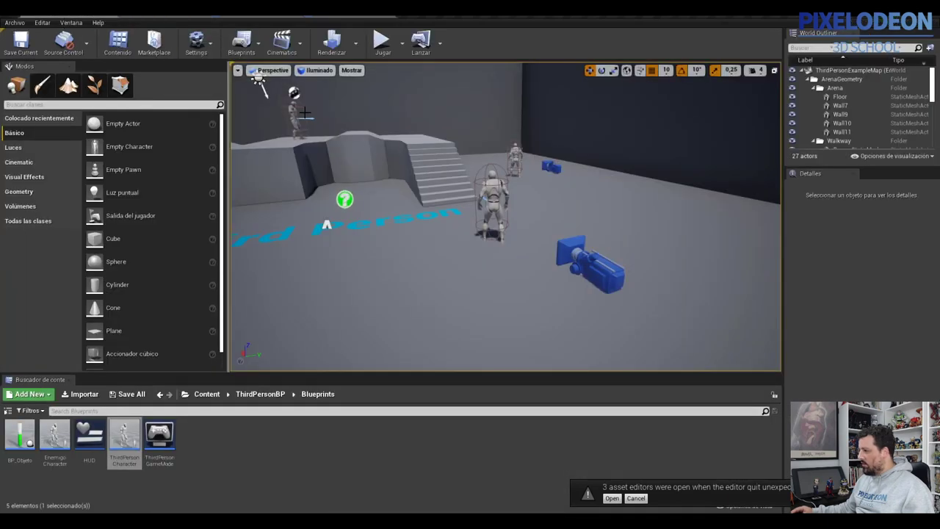
Step: Open the Level Blueprint to review the spawn nodes, then return to the map
click(241, 43)
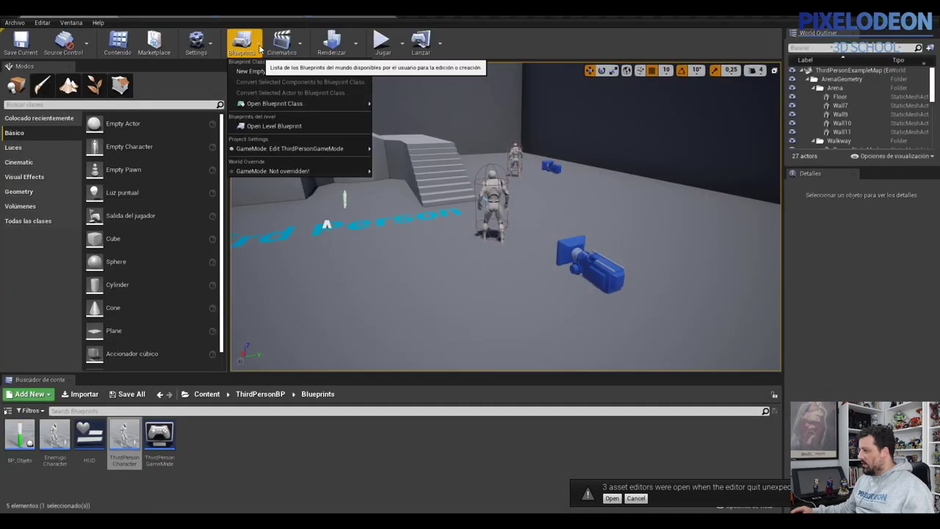
click(274, 126)
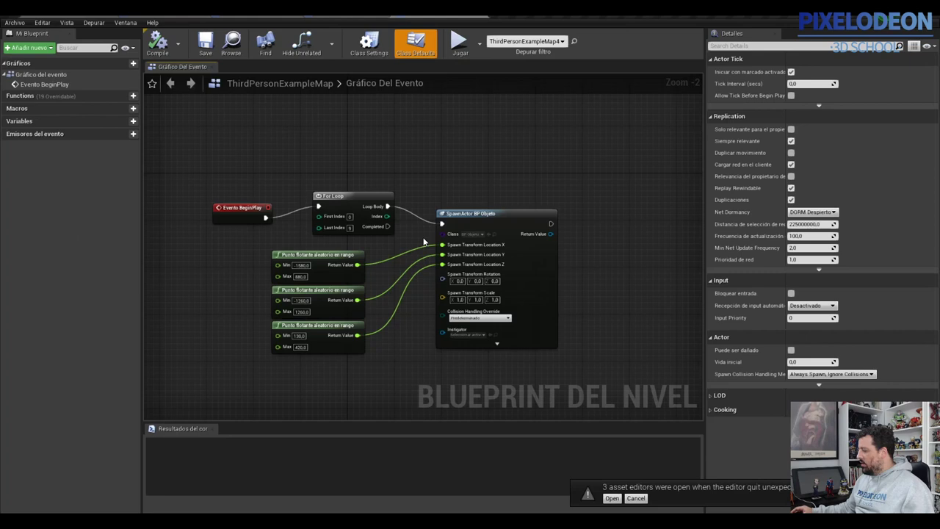
scroll(422, 241, up, 1)
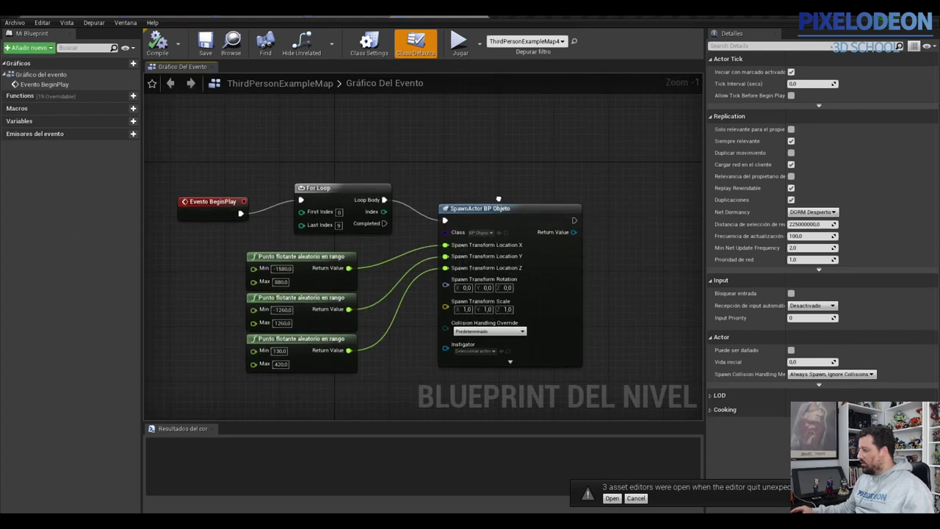
right_drag(487, 171, 481, 140)
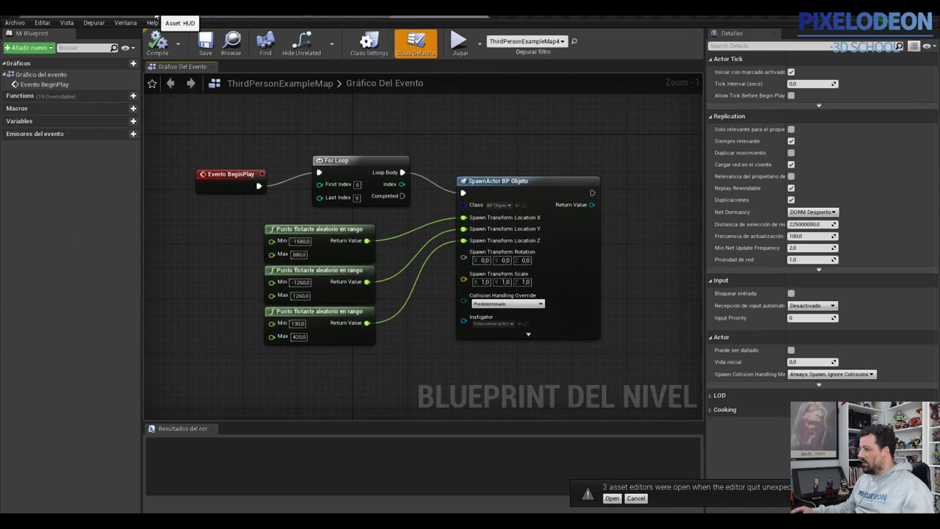
click(180, 22)
click(101, 22)
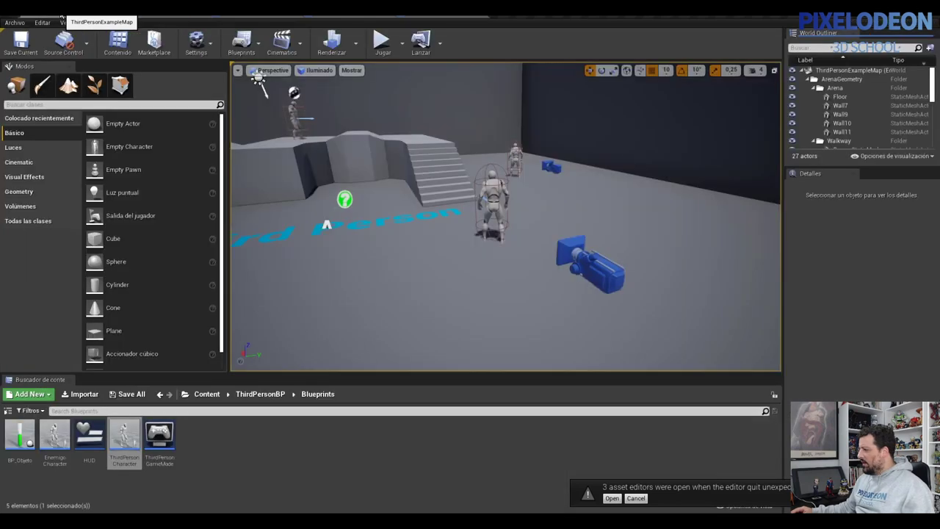
Step: Bind the RecursosCogidos text's Texto to Get_RecursosCogidos_Text_0 in the HUD designer
click(184, 19)
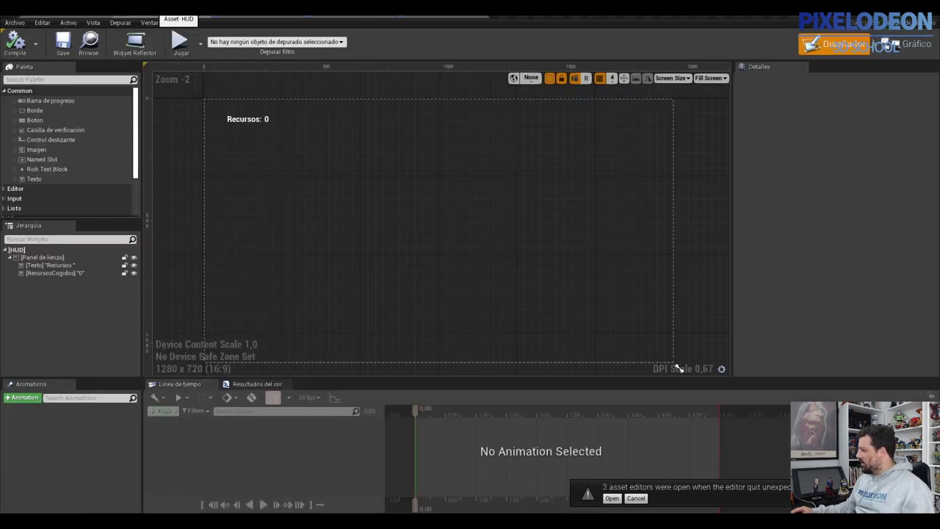
click(287, 120)
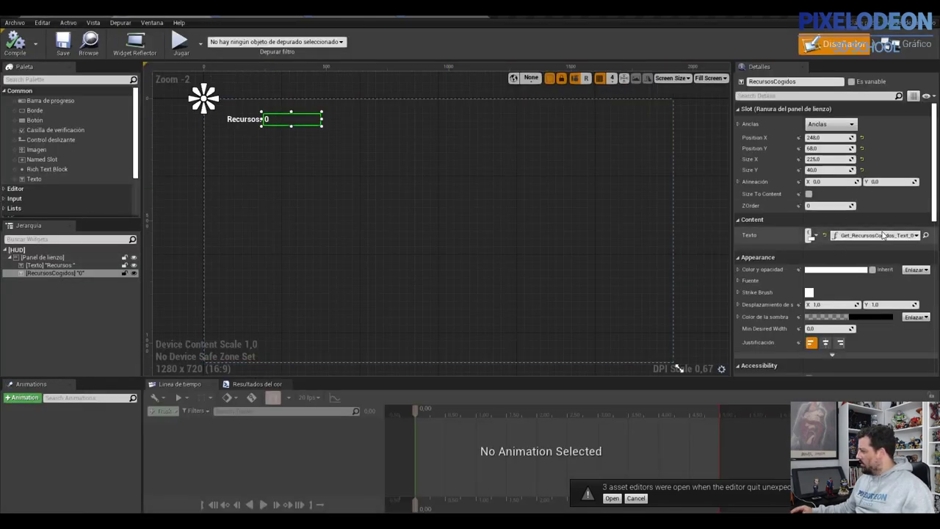
click(914, 236)
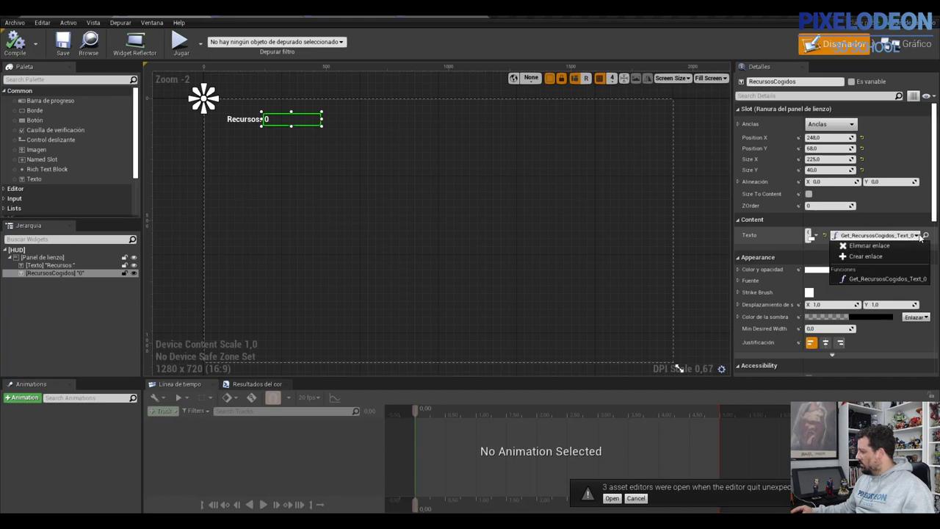
click(885, 279)
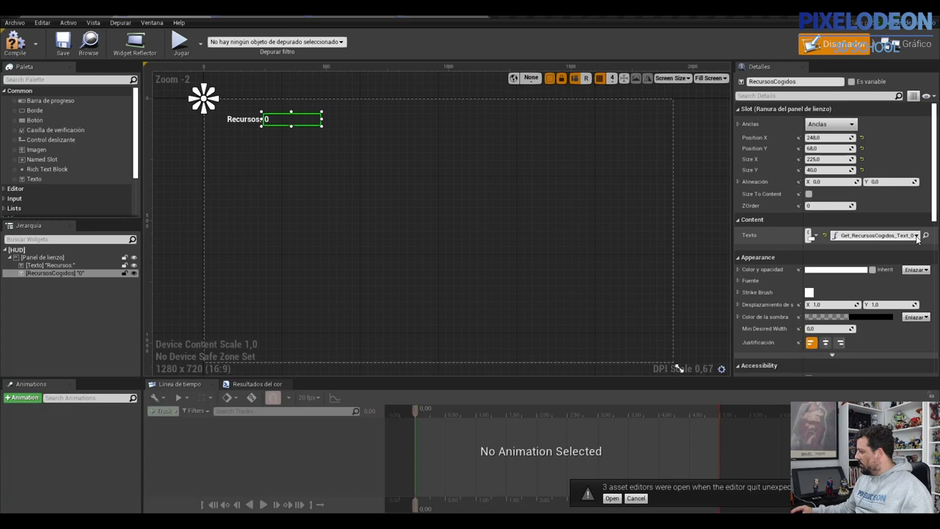
click(873, 236)
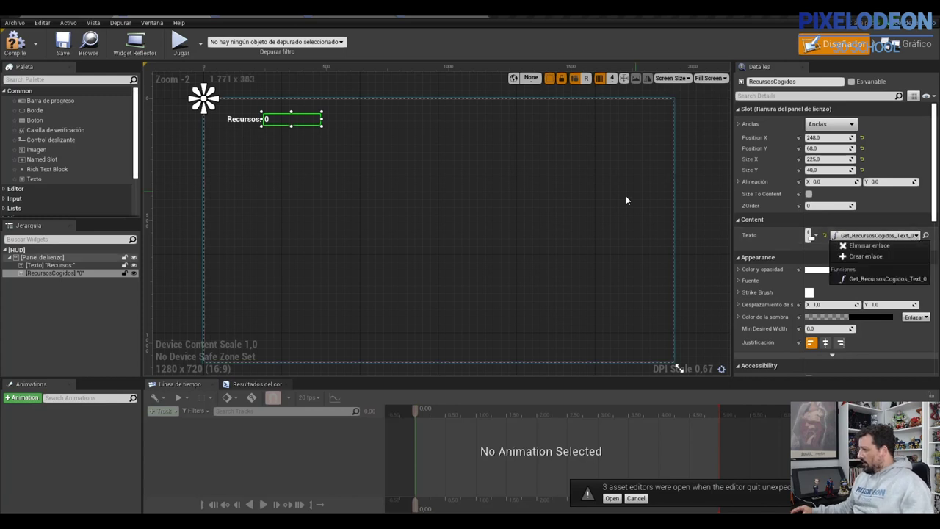
click(813, 253)
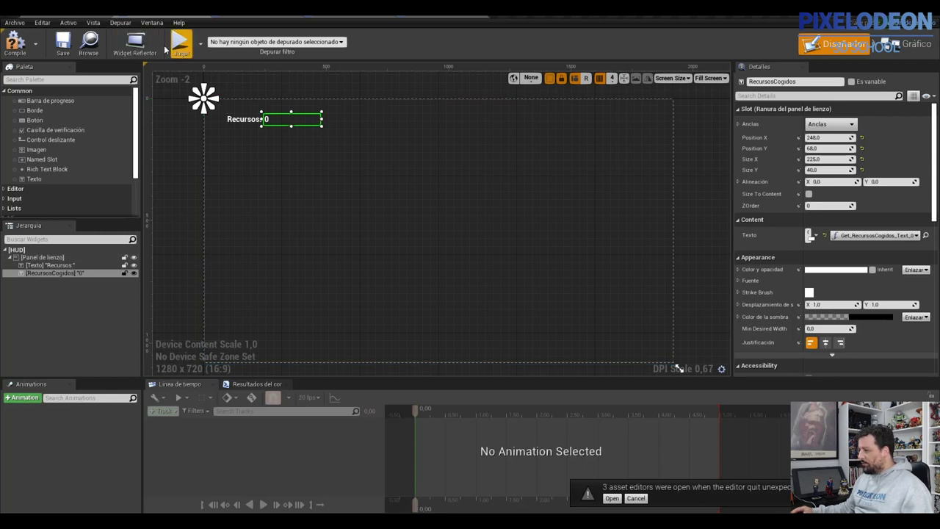
click(441, 16)
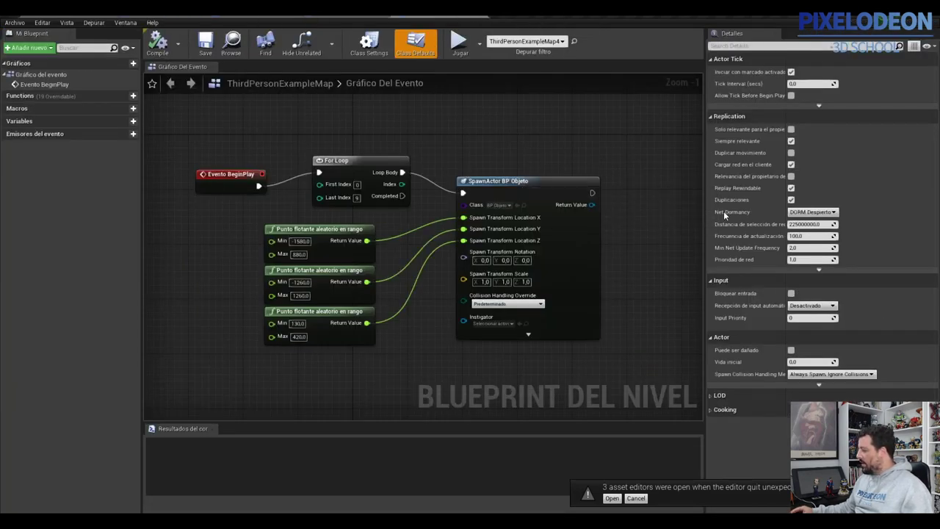
Step: Add a Create Widget node near Evento BeginPlay and set its class to HUD
drag(705, 220, 793, 215)
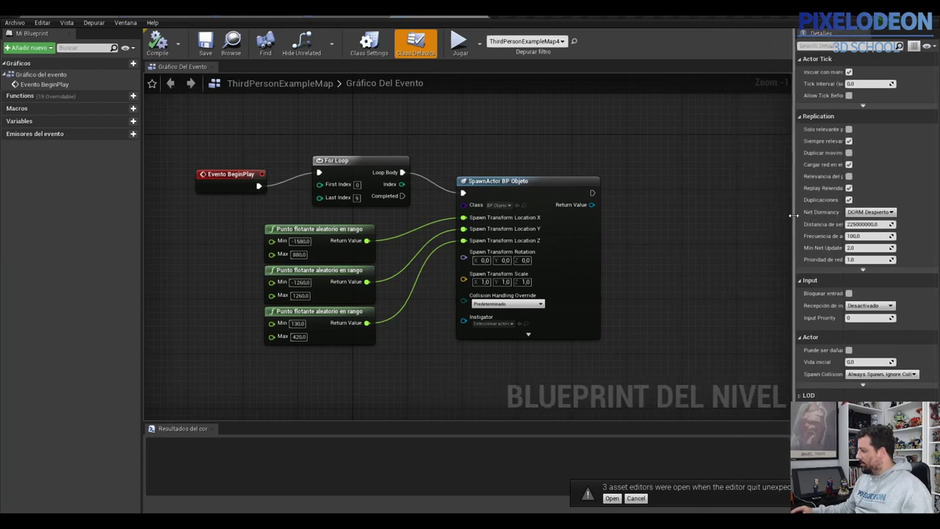
right_drag(624, 207, 468, 230)
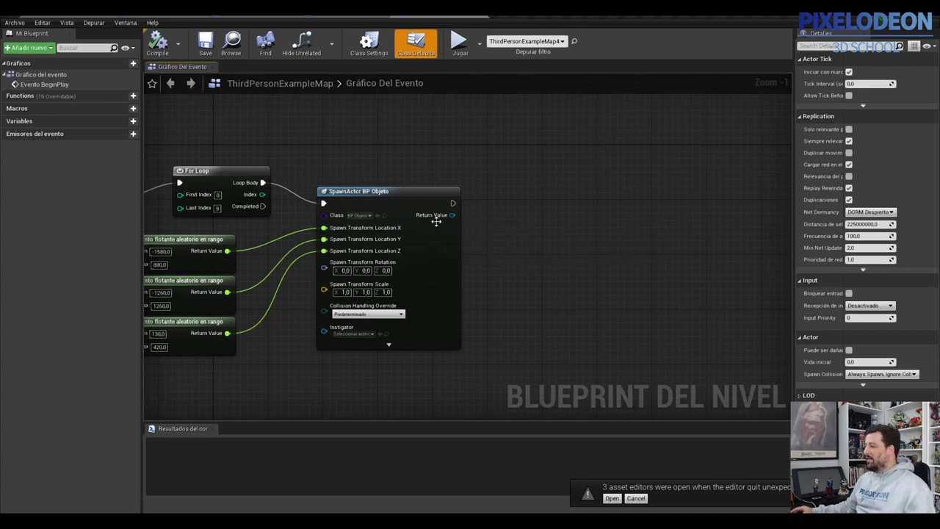
mouse_move(461, 131)
right_down()
mouse_move(620, 130)
mouse_move(605, 140)
right_up()
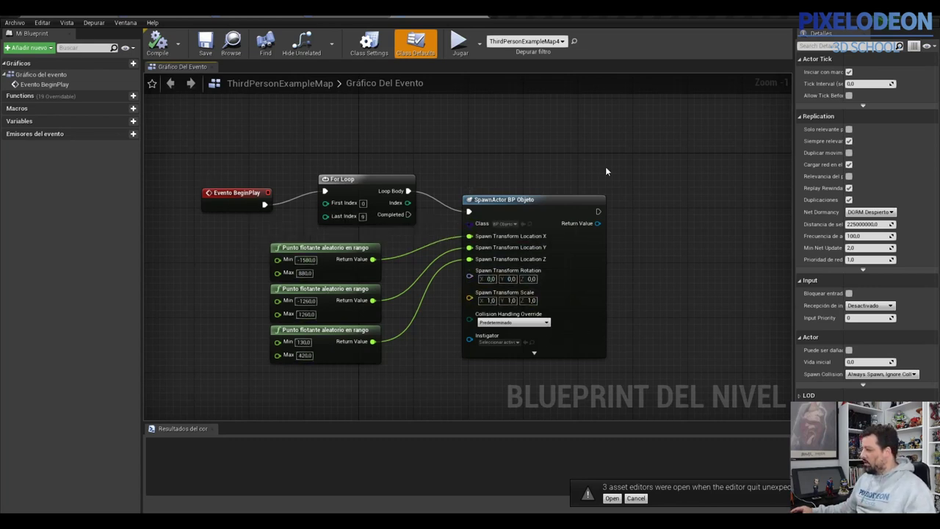
right_drag(592, 197, 505, 181)
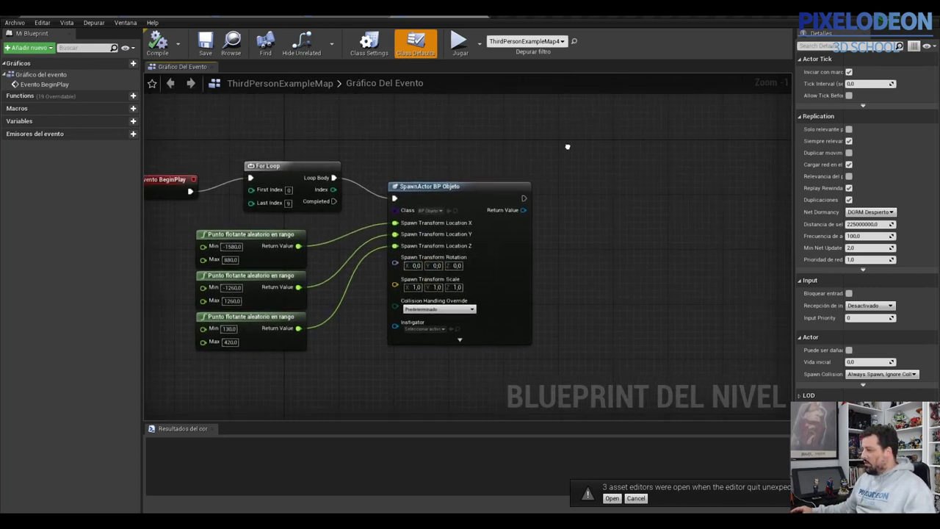
right_click(586, 197)
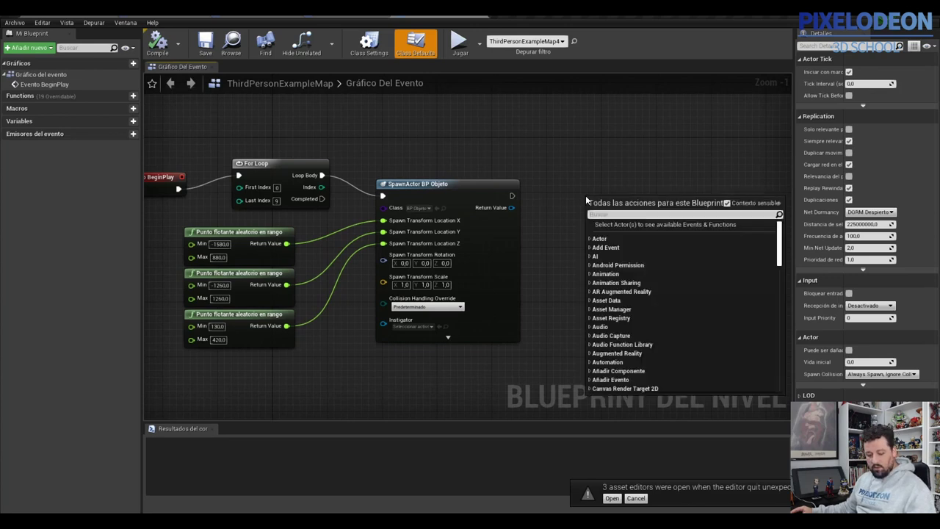
text(create)
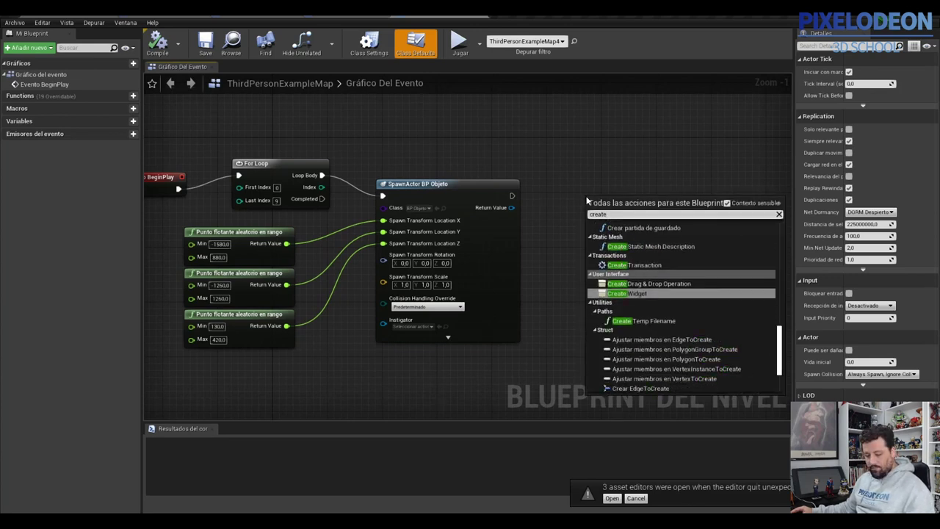
text( hud)
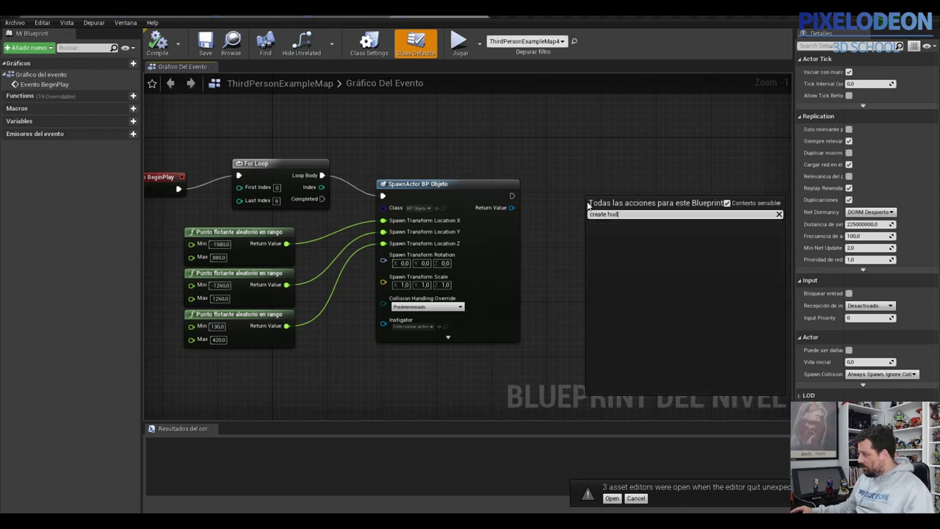
key(BackSpace)
key(BackSpace)
key(BackSpace)
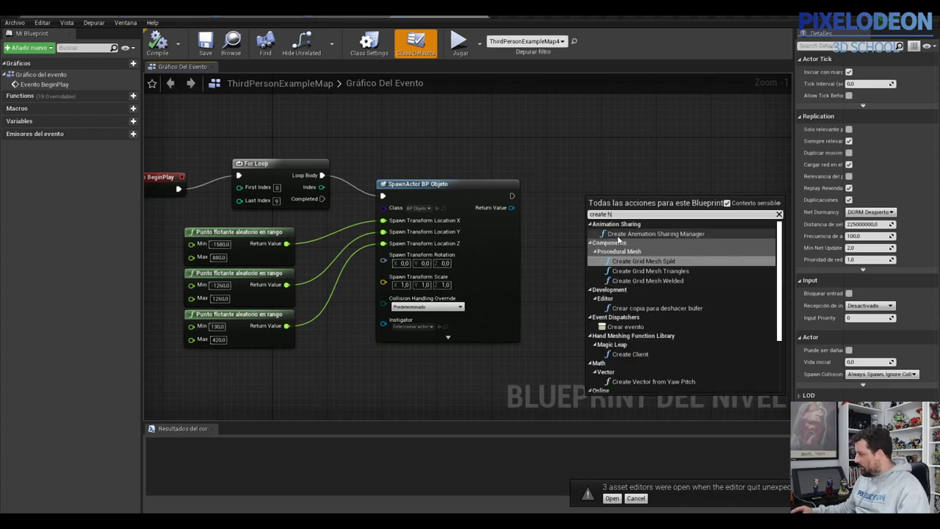
click(630, 312)
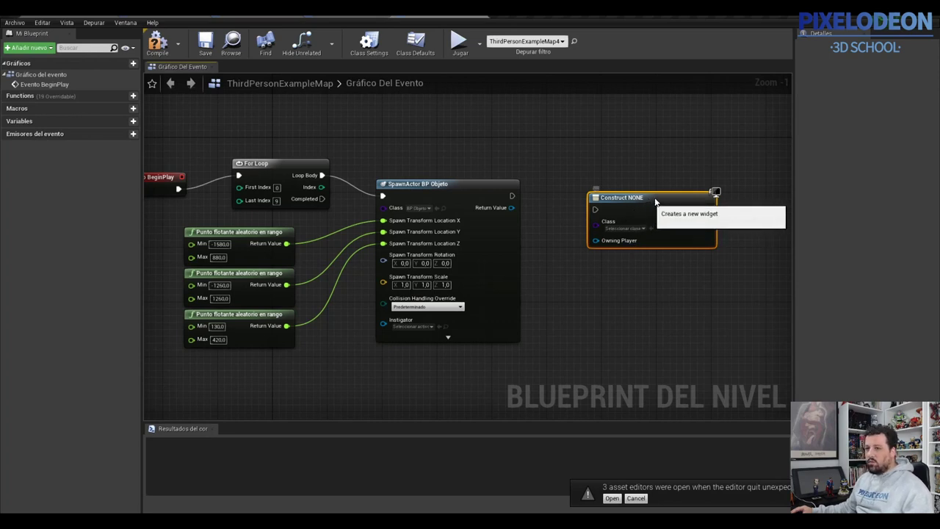
drag(647, 204, 655, 197)
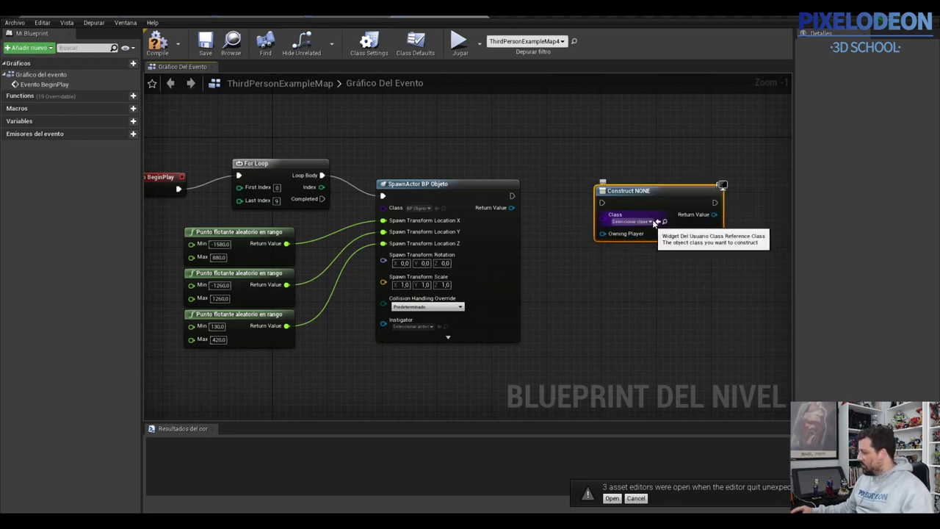
click(649, 221)
click(633, 263)
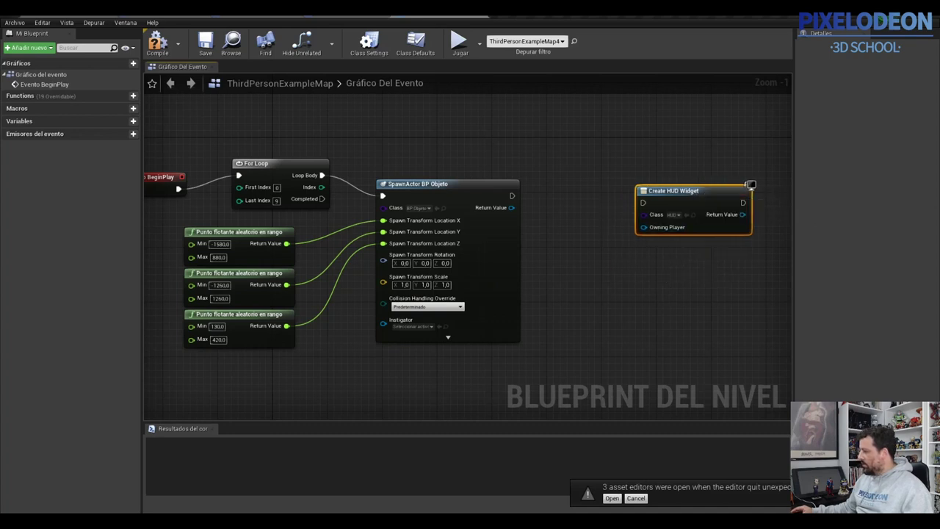
right_drag(641, 243, 534, 245)
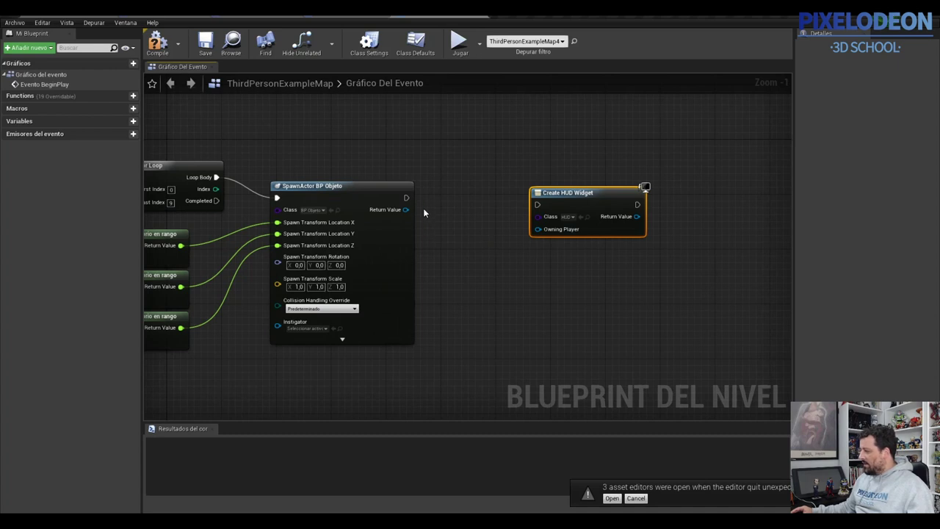
Step: Run Create HUD Widget after SpawnActor BP Objeto and add an Obtener controlador del reproductor node
drag(406, 197, 539, 205)
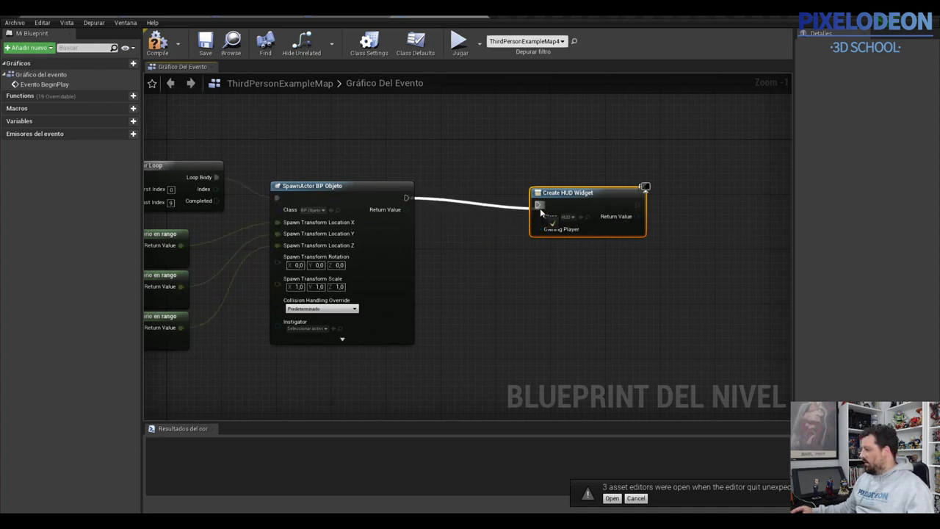
drag(616, 199, 657, 193)
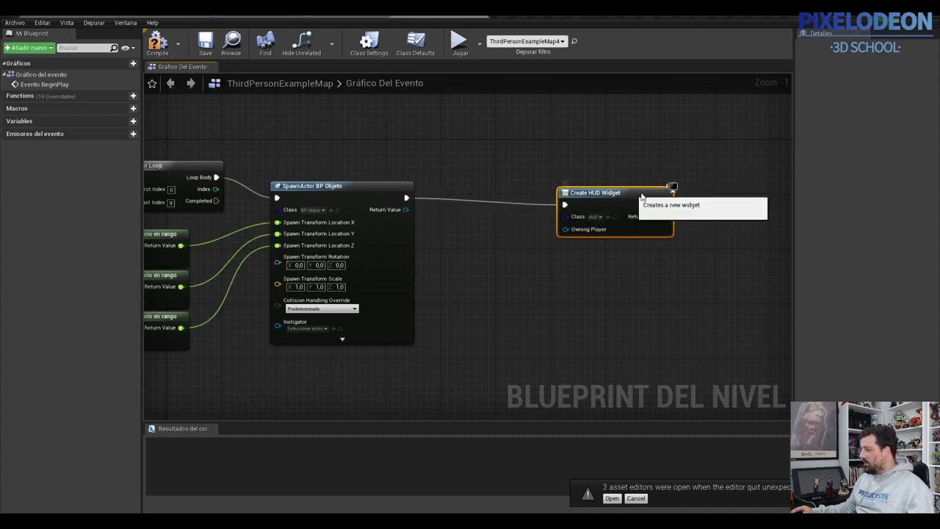
right_click(481, 252)
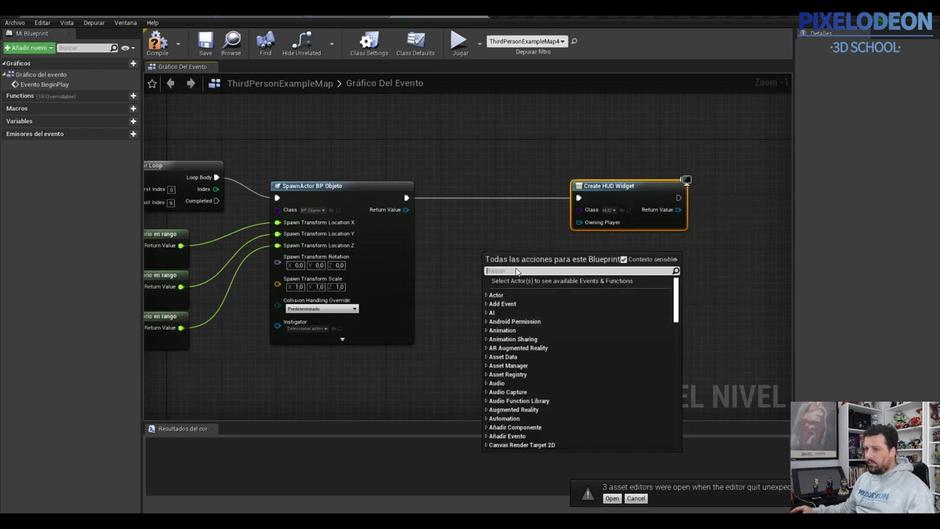
text(get)
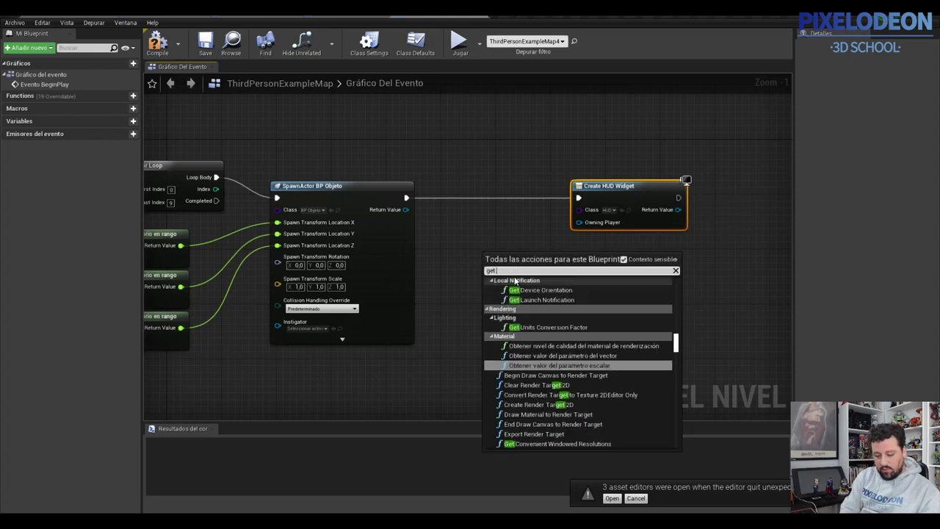
text( player)
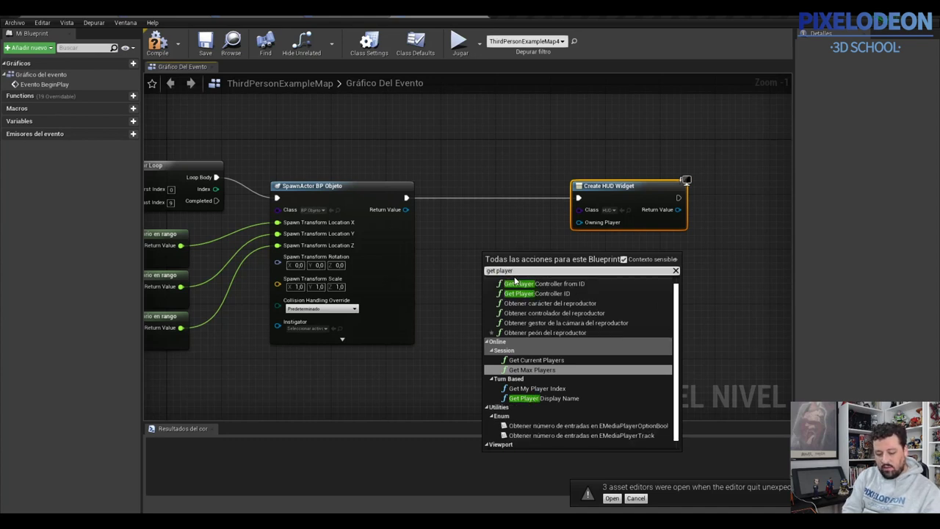
text( control)
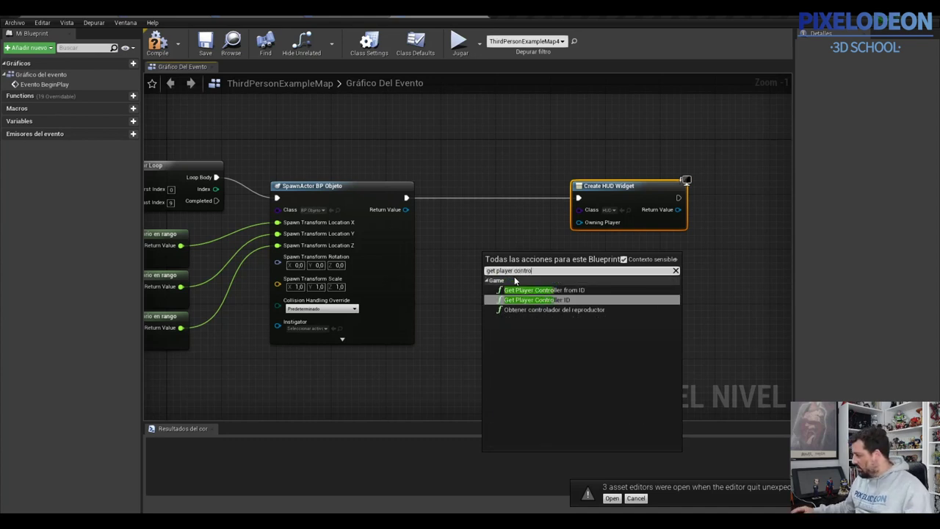
click(530, 315)
click(529, 313)
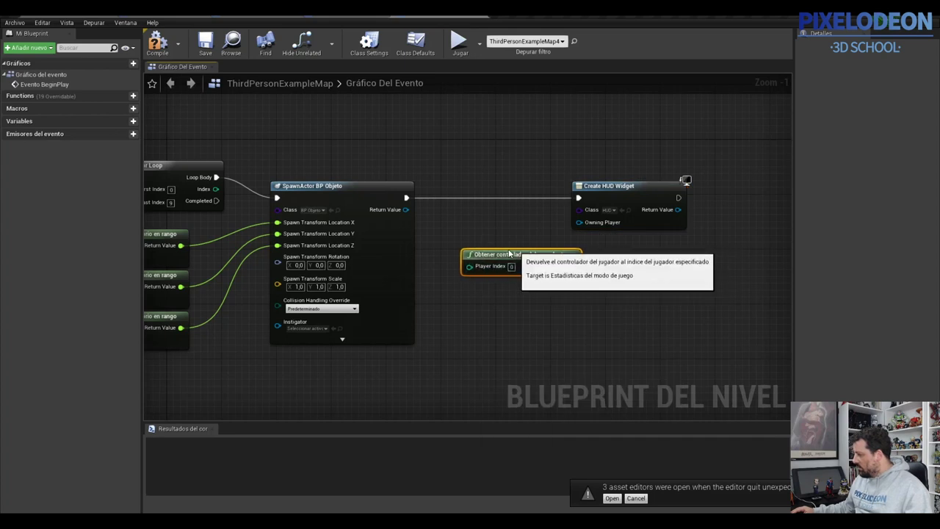
Step: Connect the player controller's Return Value to Create HUD Widget's Owning Player input
drag(543, 255, 502, 247)
drag(640, 186, 674, 178)
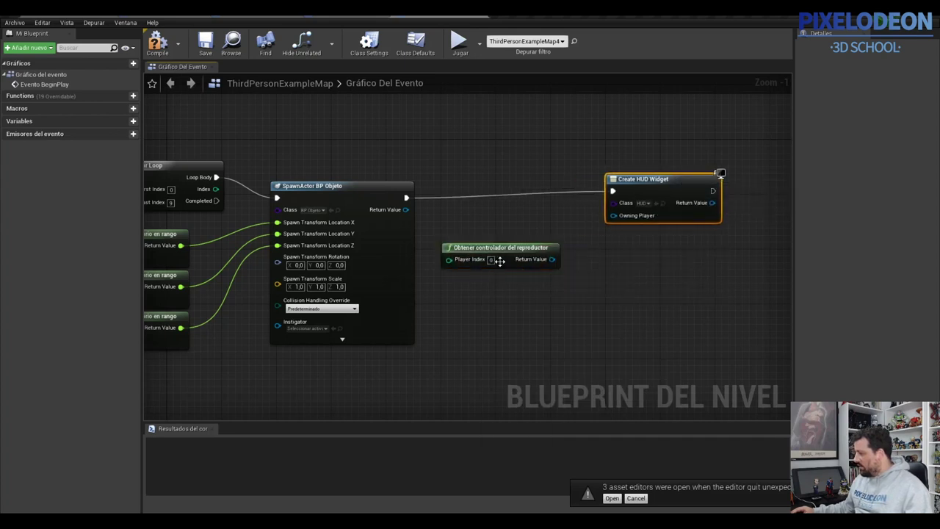
drag(552, 259, 618, 218)
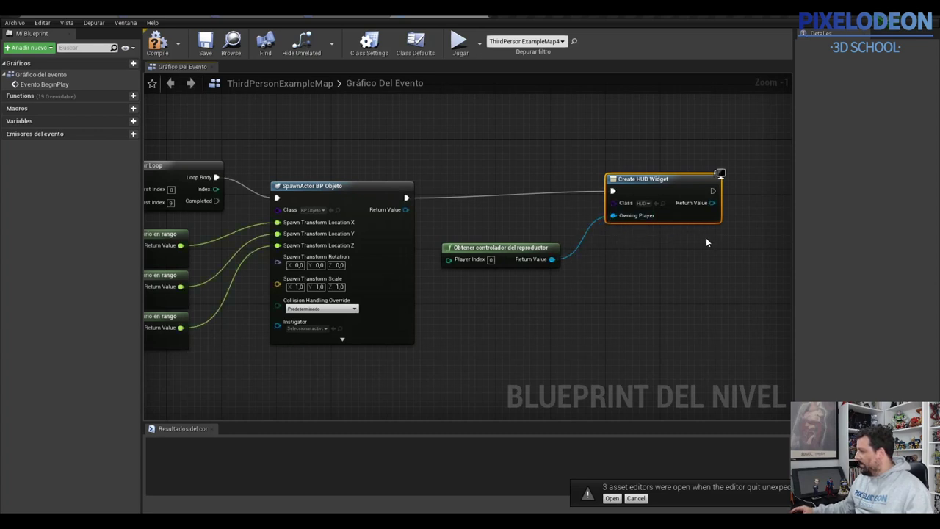
right_drag(706, 242, 523, 248)
right_drag(606, 242, 565, 237)
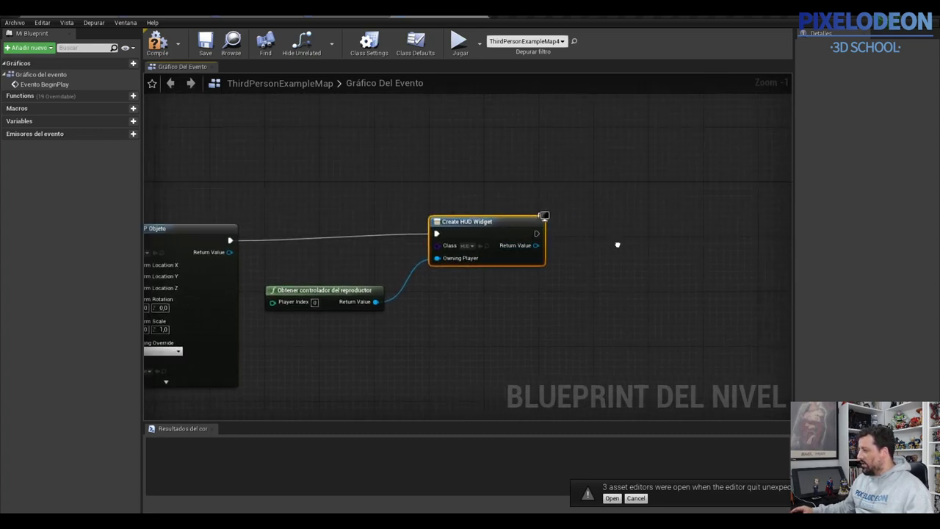
right_click(571, 238)
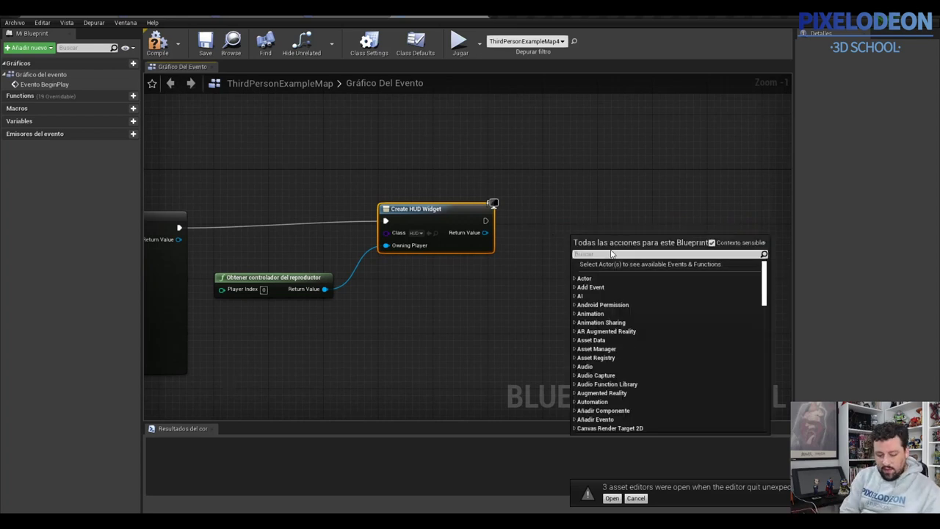
text(add to)
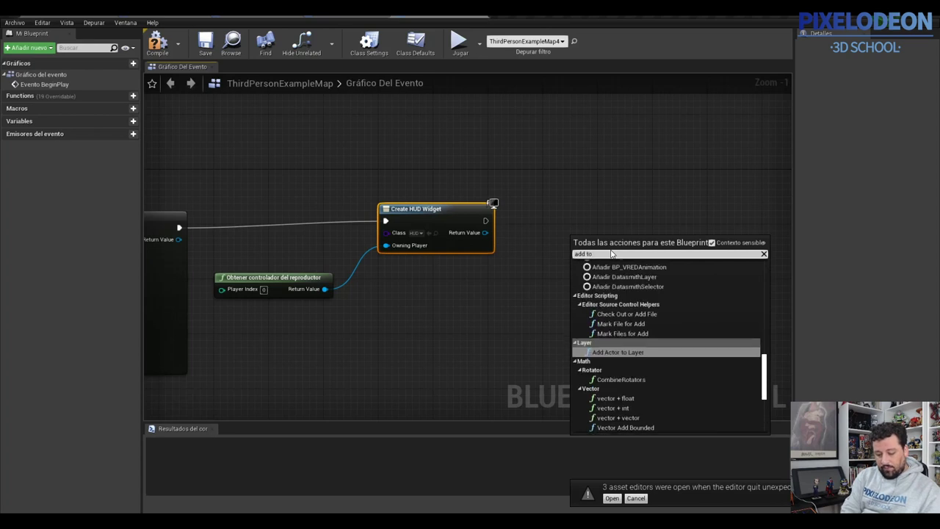
text( viw)
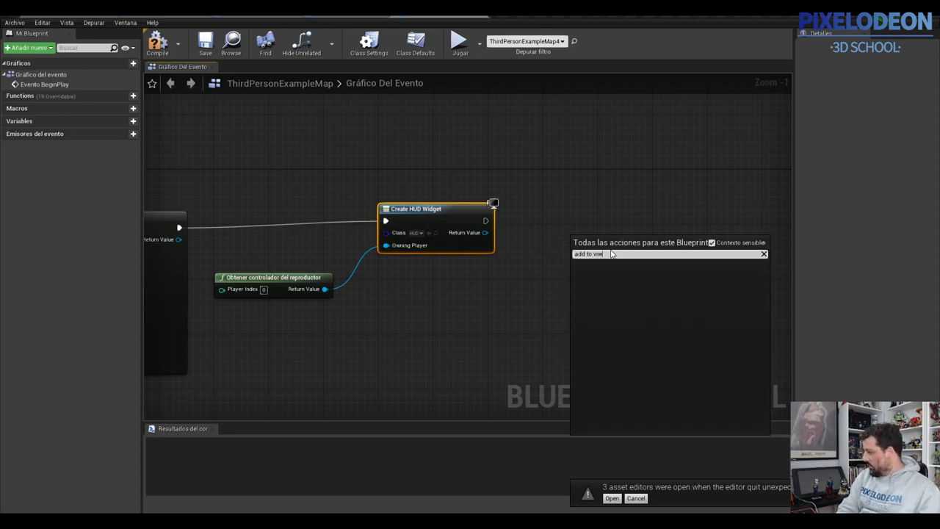
key(BackSpace)
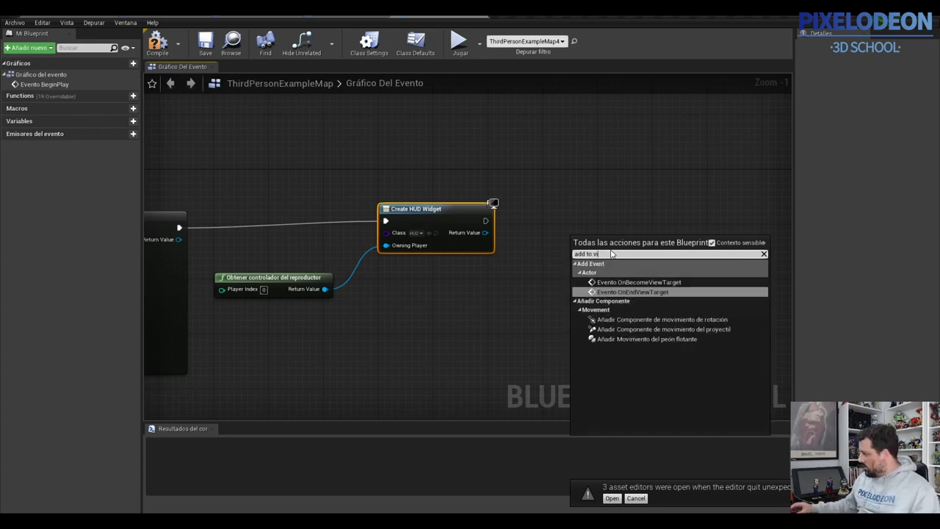
click(623, 292)
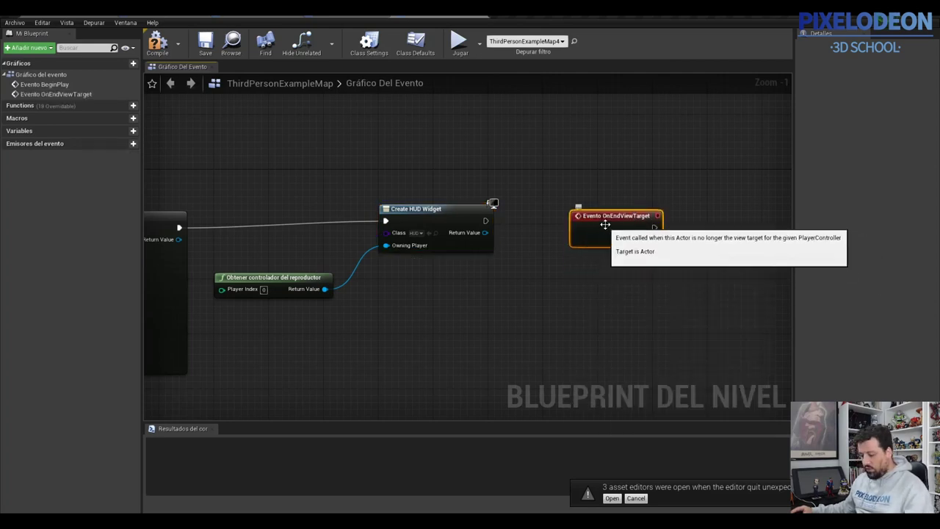
key(Delete)
right_click(581, 228)
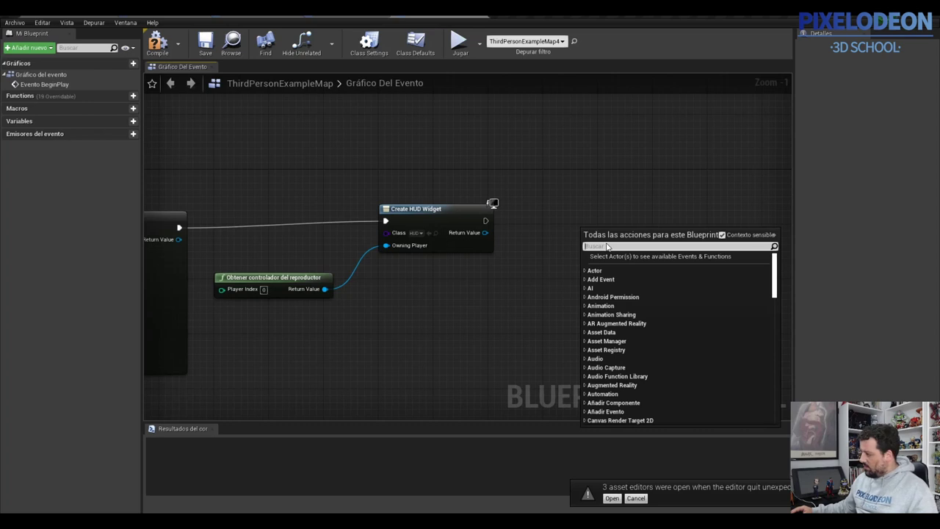
text(add to )
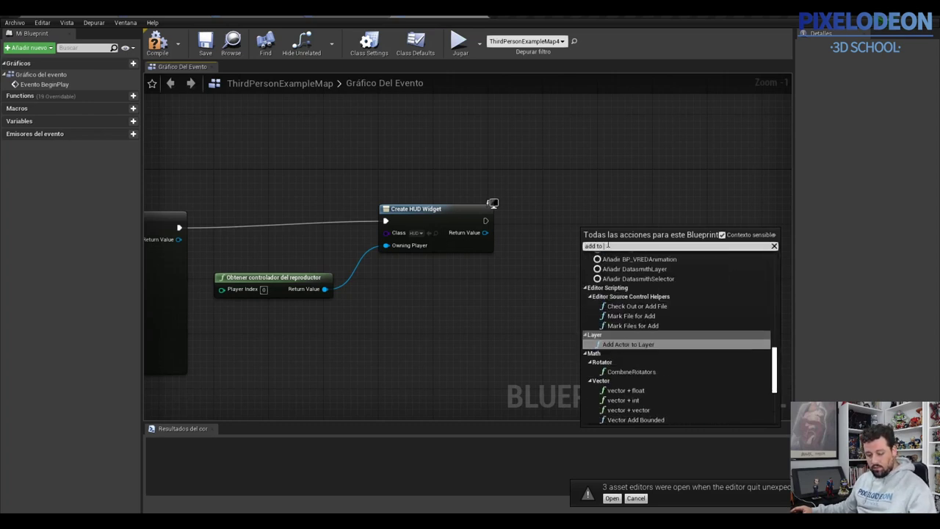
text(viewp)
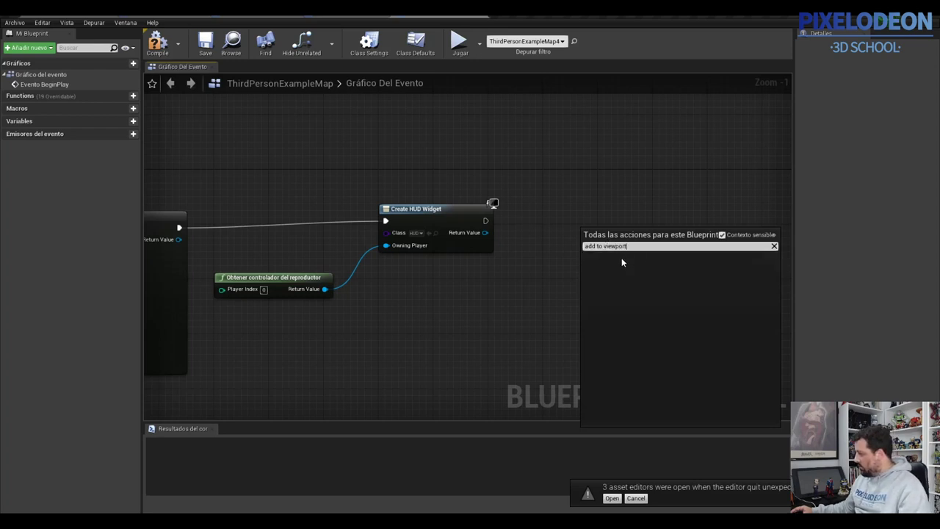
key(BackSpace)
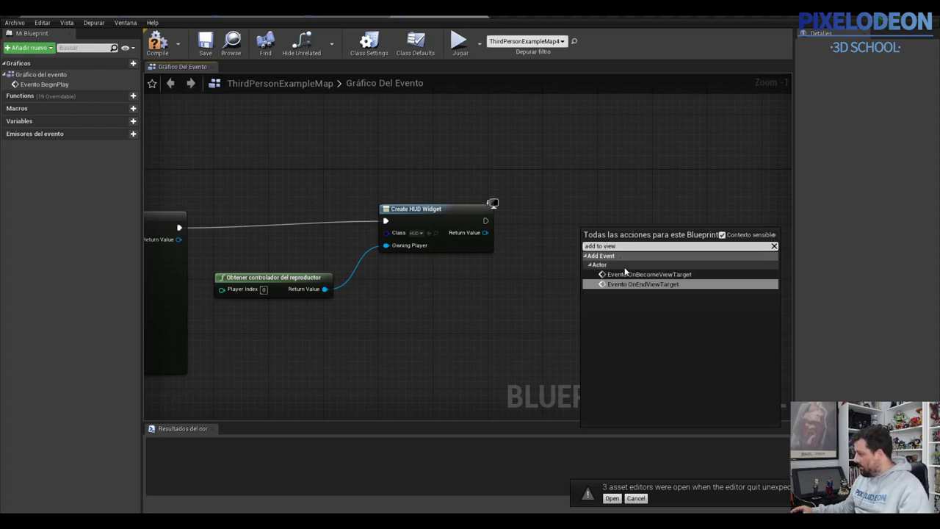
key(BackSpace)
key(BackSpace)
key(BackSpace)
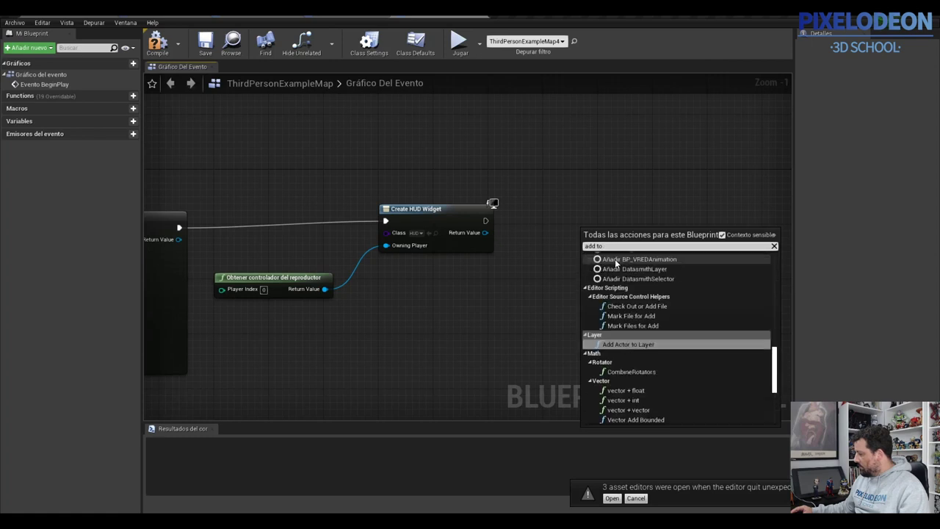
key(BackSpace)
key(BackSpace)
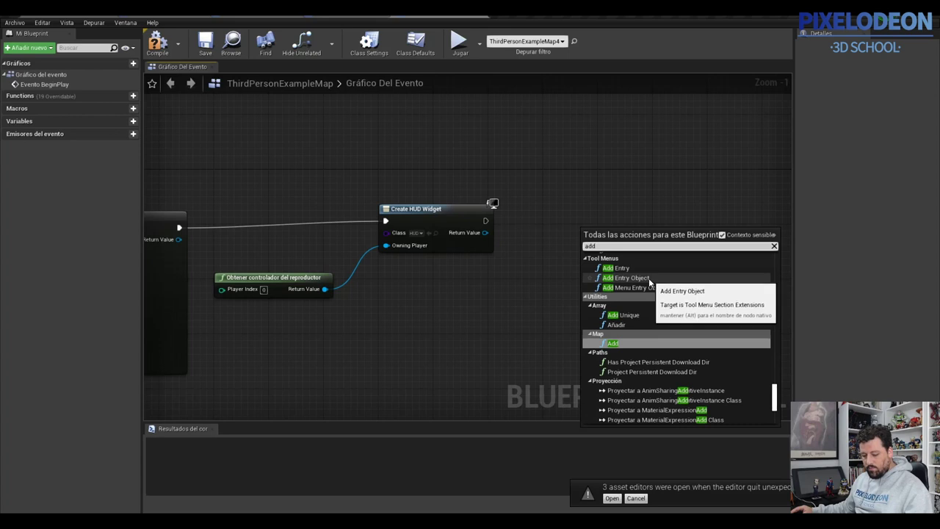
text(to)
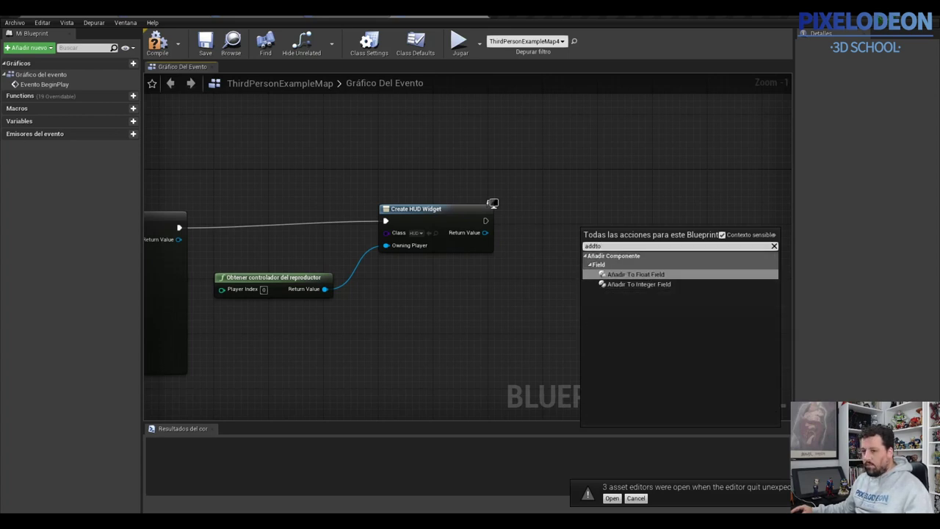
key(Escape)
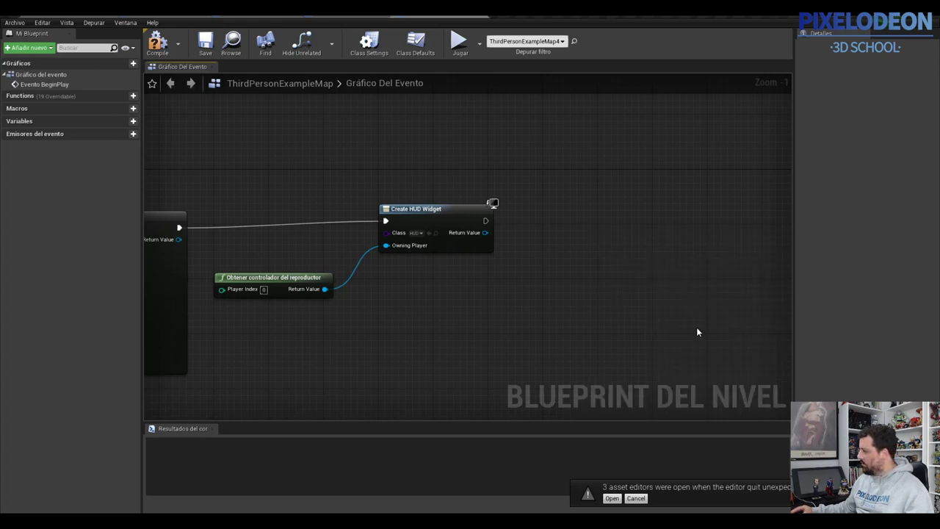
Step: Search all actions for 'Add to view' and place an Añadir a ventana gráfica node
right_click(541, 233)
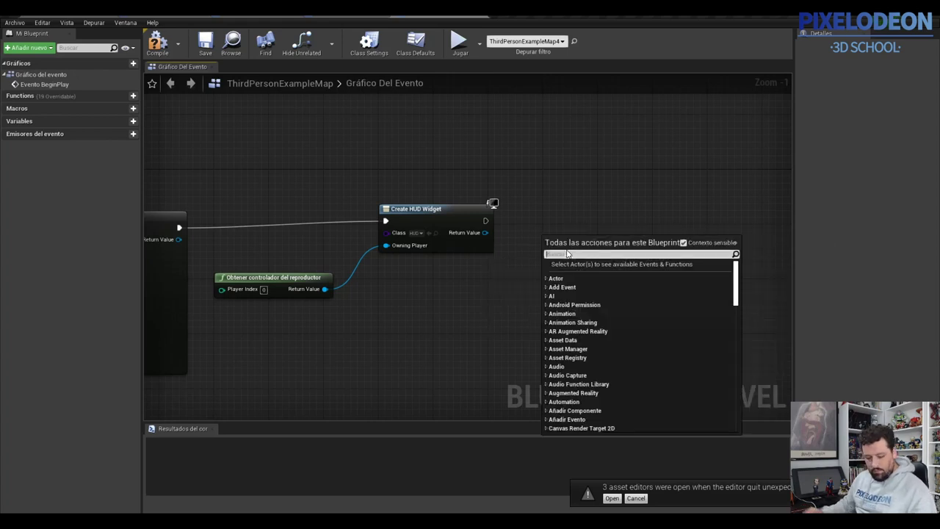
text(add)
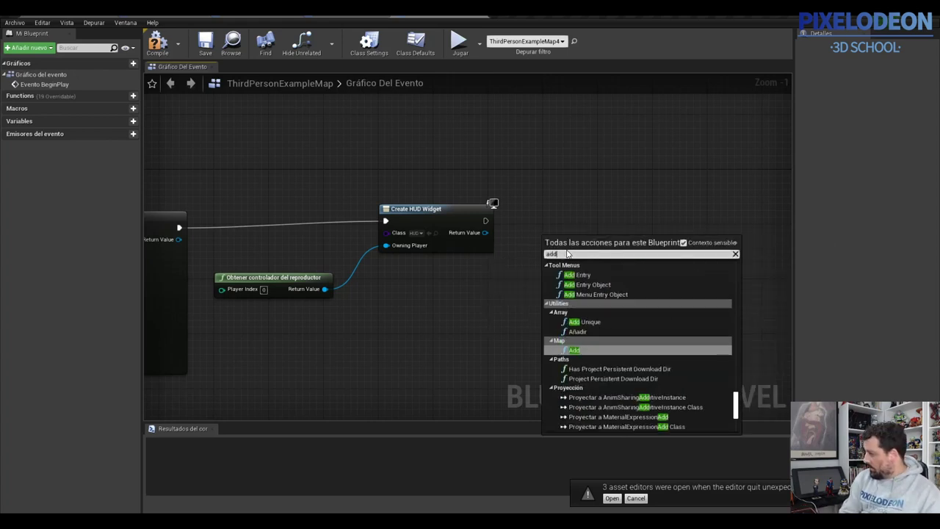
text(to v)
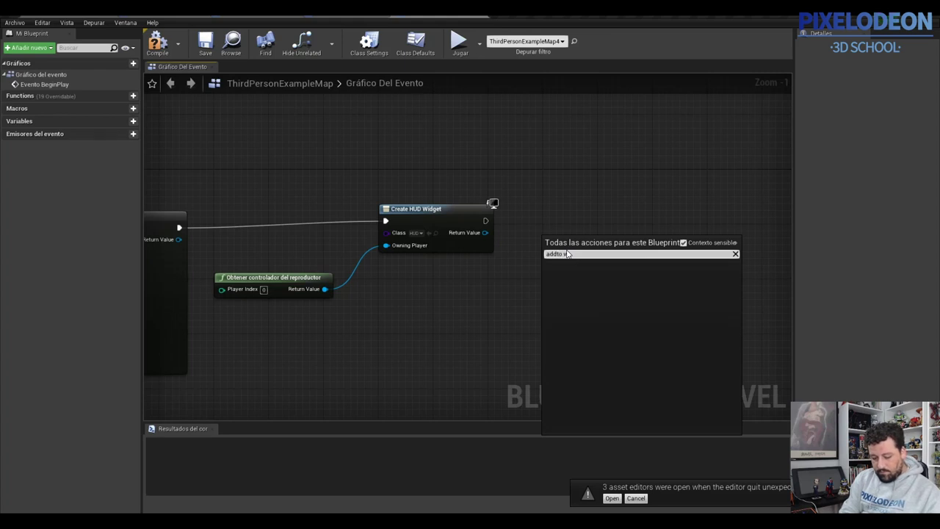
key(BackSpace)
key(BackSpace)
key(BackSpace)
key(BackSpace)
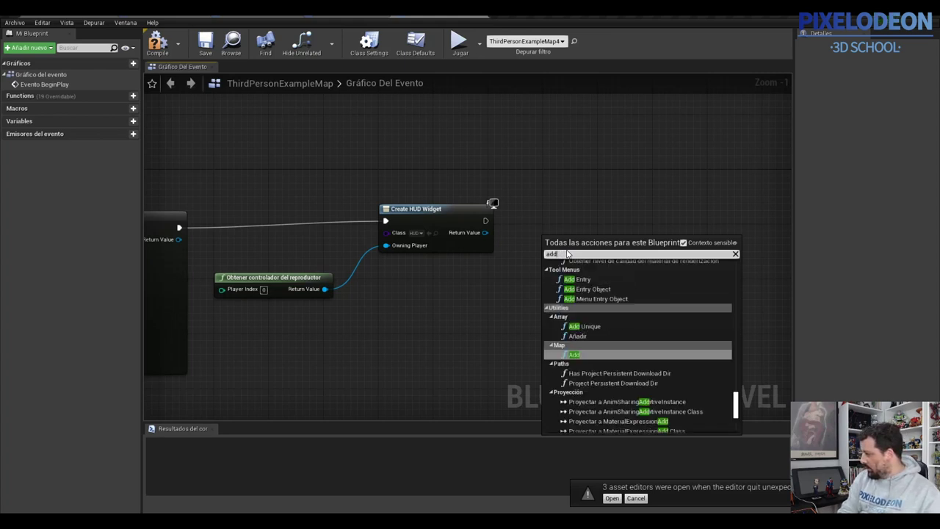
text( to view)
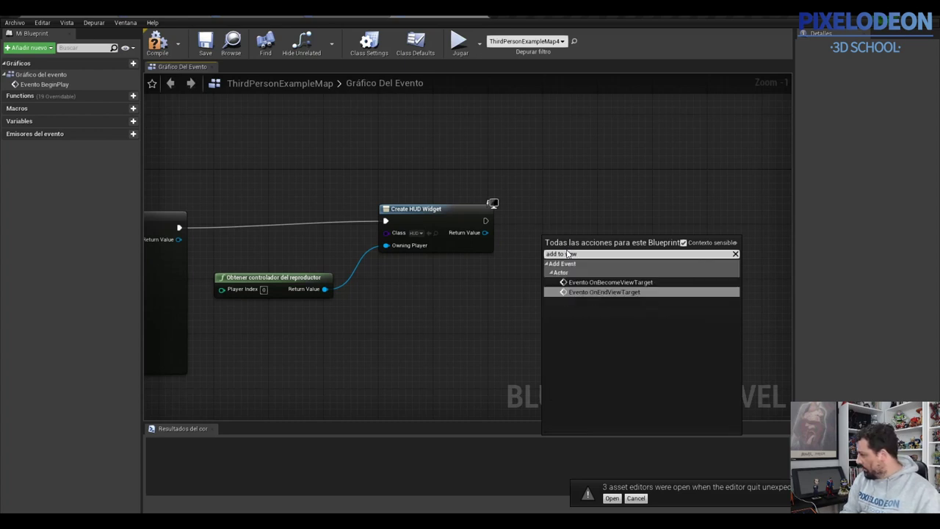
key(BackSpace)
key(BackSpace)
key(BackSpace)
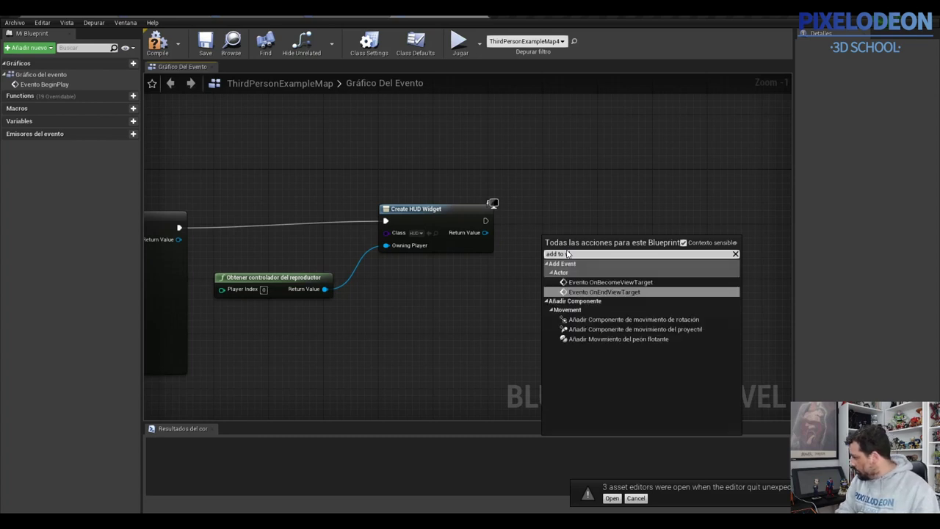
text(v)
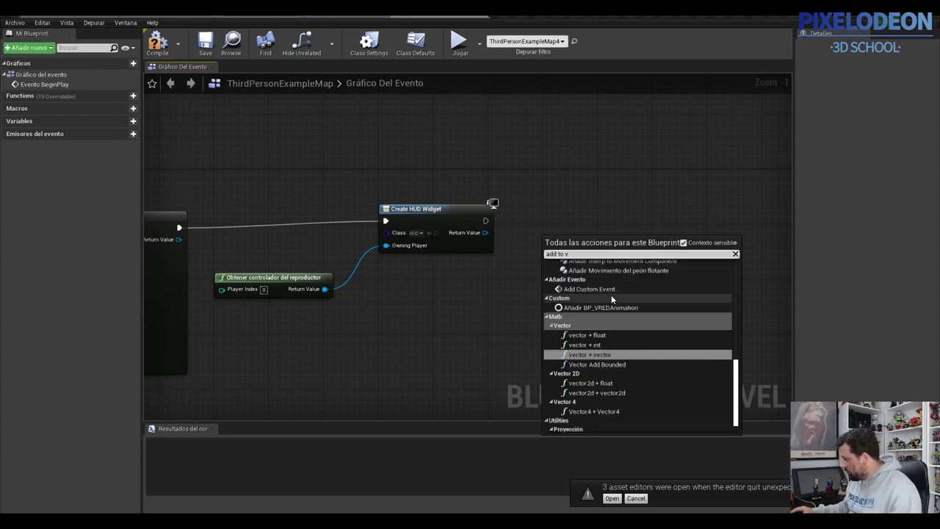
key(BackSpace)
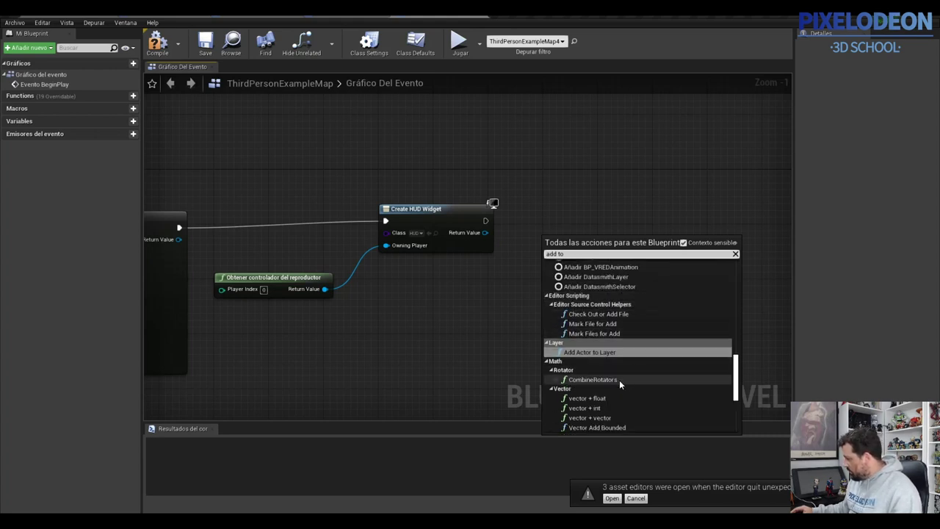
scroll(619, 379, down, 3)
scroll(616, 377, down, 3)
scroll(616, 374, down, 1)
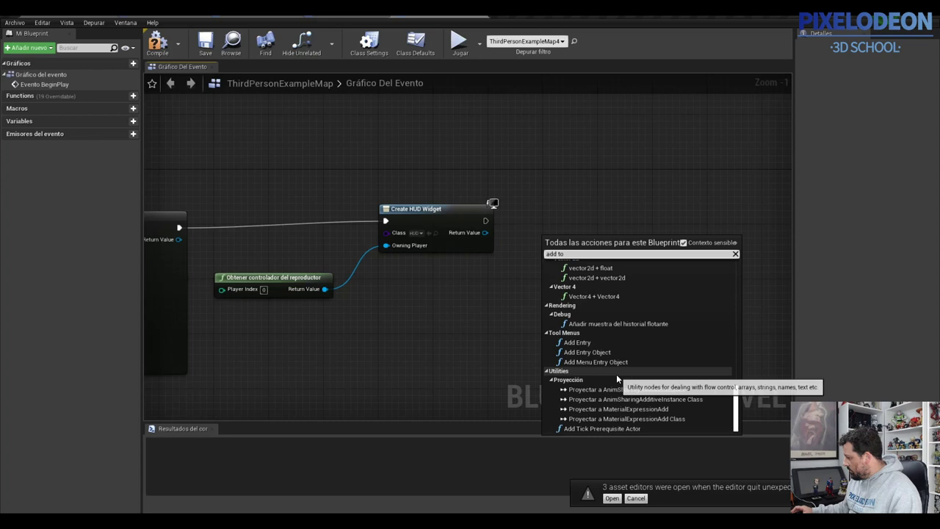
scroll(616, 376, up, 1)
scroll(614, 380, up, 3)
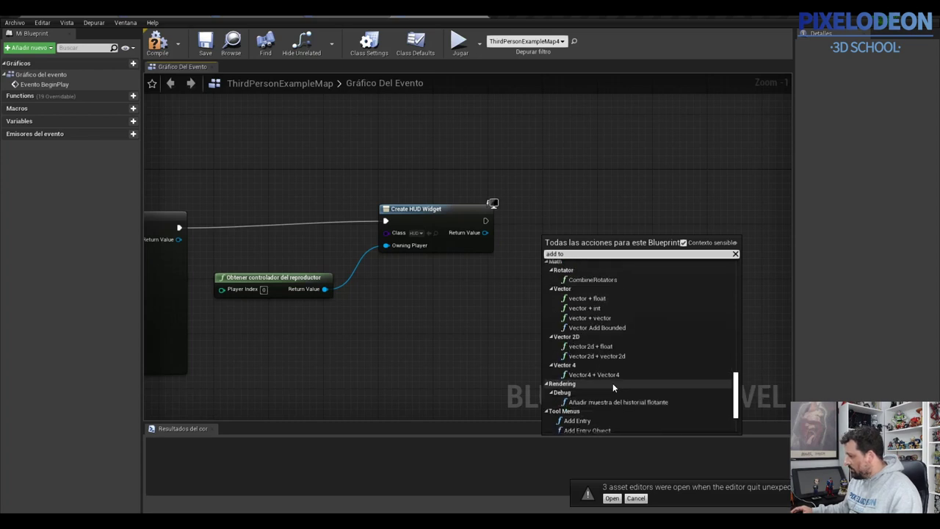
scroll(613, 382, up, 2)
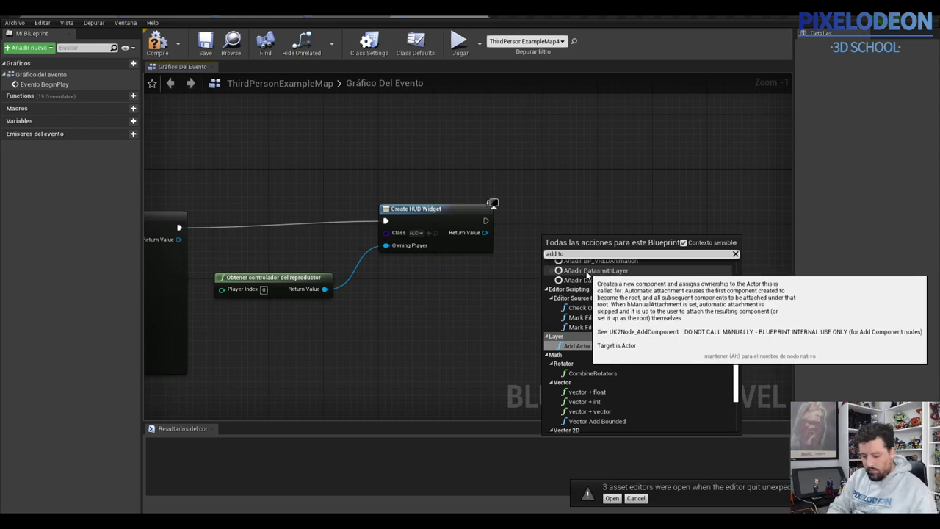
key(BackSpace)
key(BackSpace)
key(BackSpace)
key(BackSpace)
key(BackSpace)
key(BackSpace)
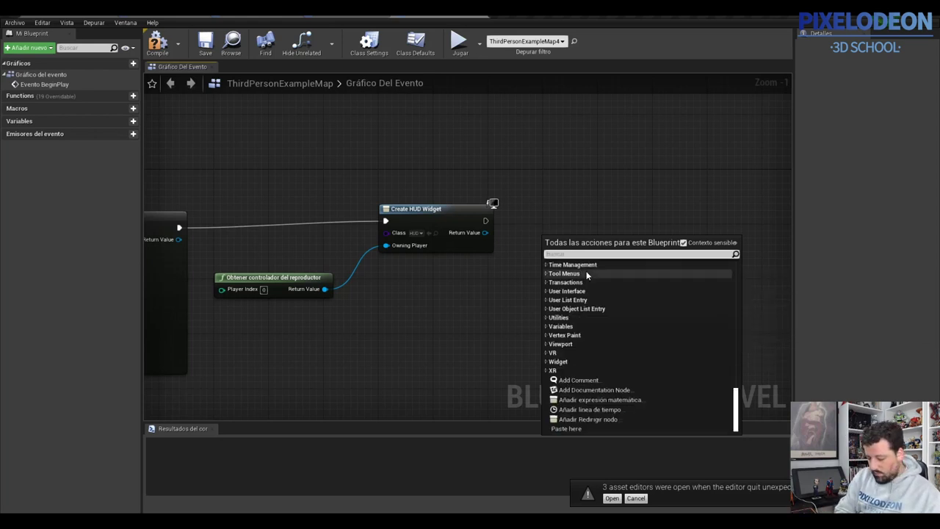
text(Add to )
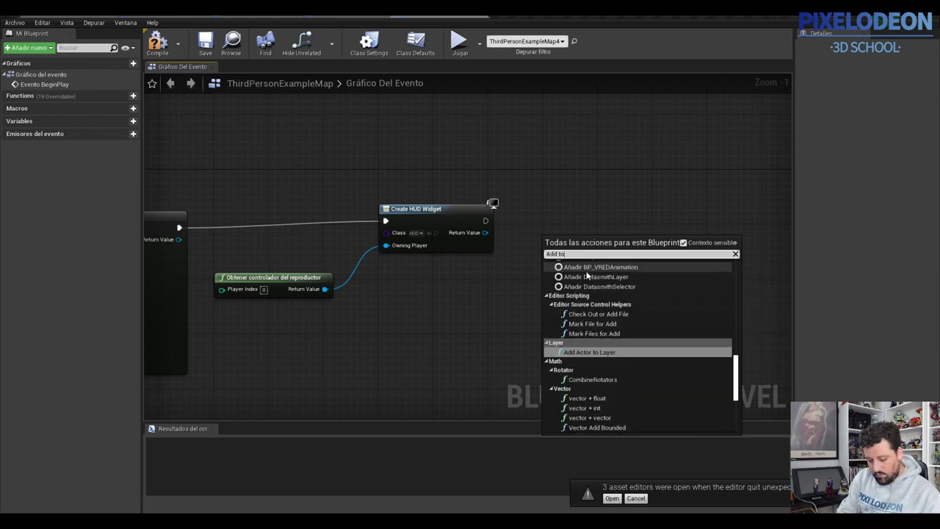
text(view)
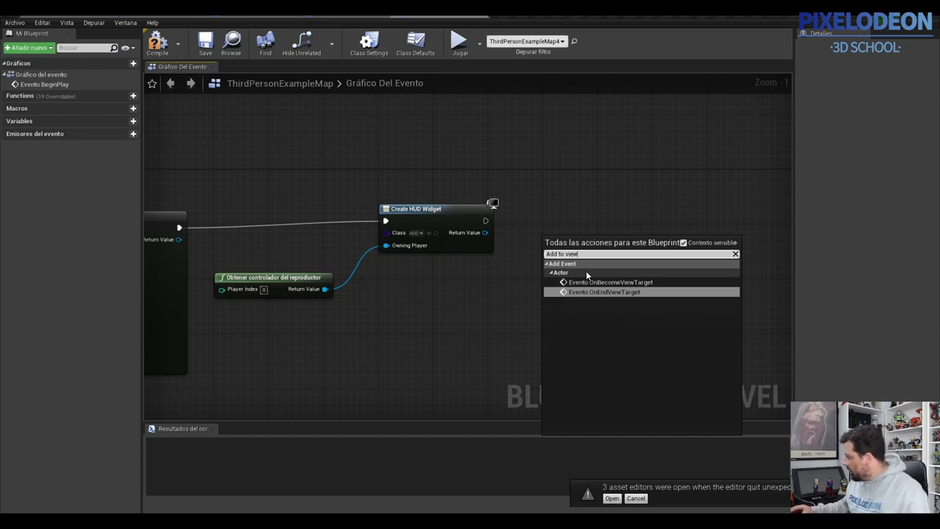
click(682, 243)
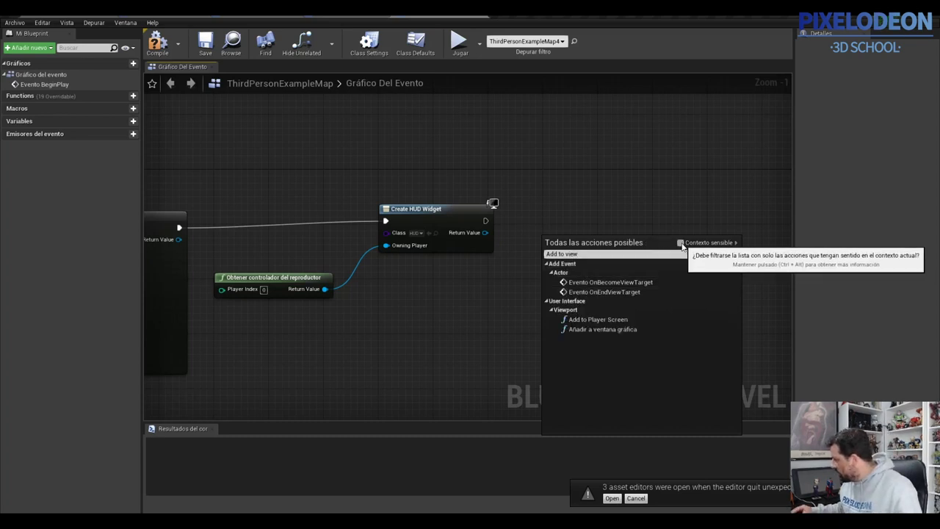
click(589, 329)
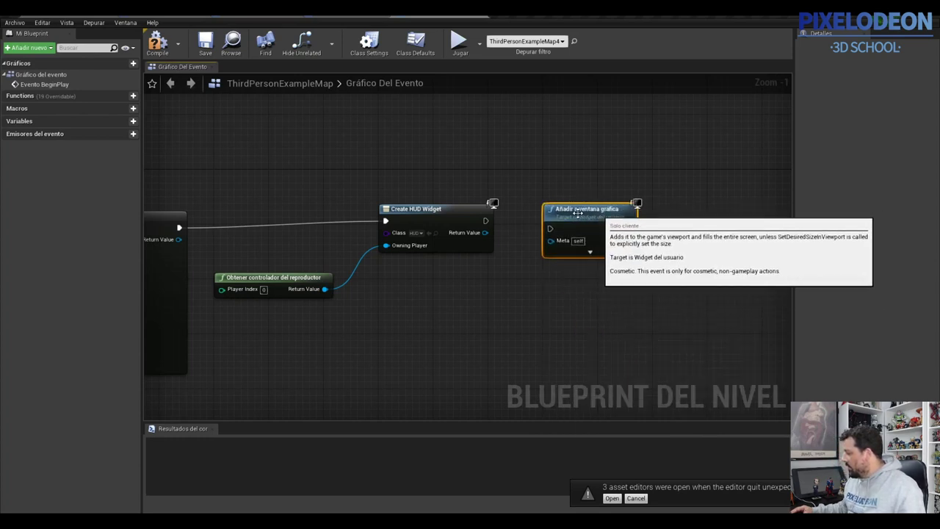
Step: Wire Create HUD Widget's exec and Return Value into the Añadir a ventana gráfica node
right_click(555, 160)
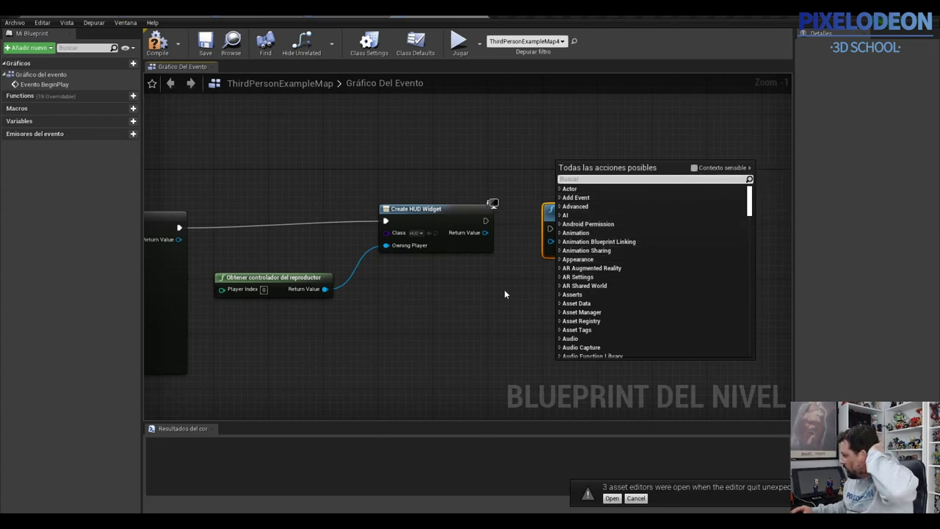
click(505, 291)
drag(486, 221, 552, 230)
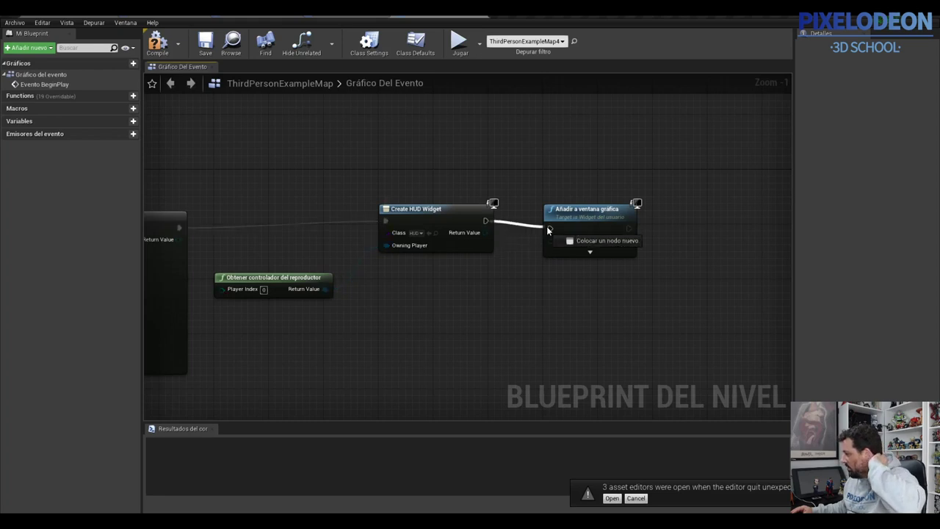
drag(589, 226, 594, 218)
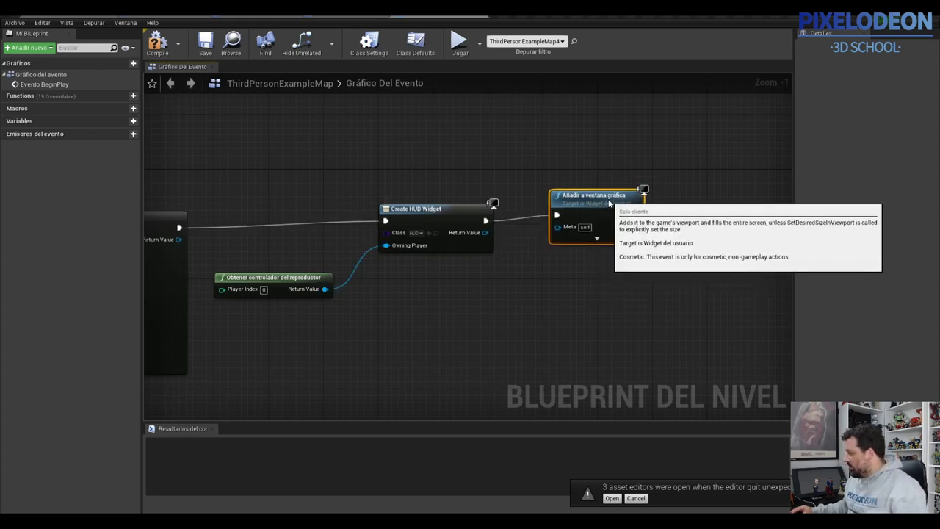
drag(485, 232, 557, 233)
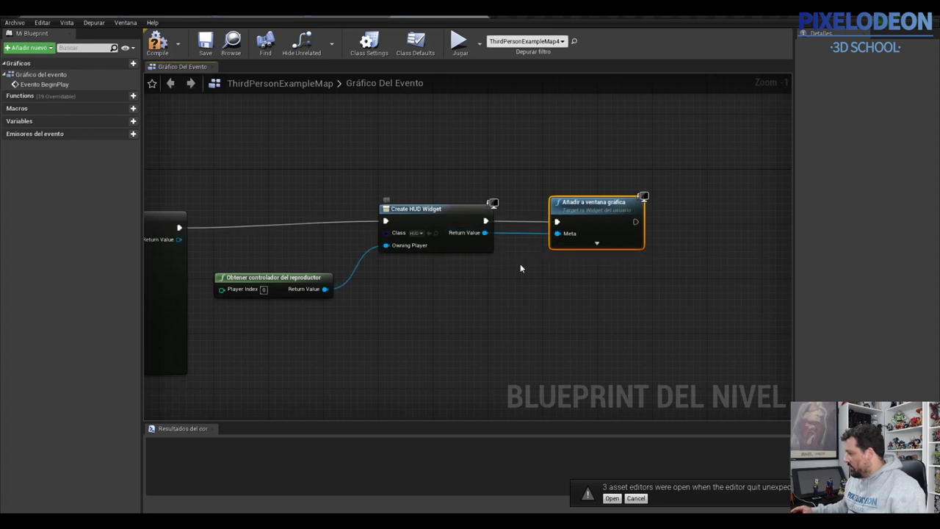
Step: Compile and save the level blueprint
scroll(521, 264, down, 3)
click(152, 44)
click(205, 44)
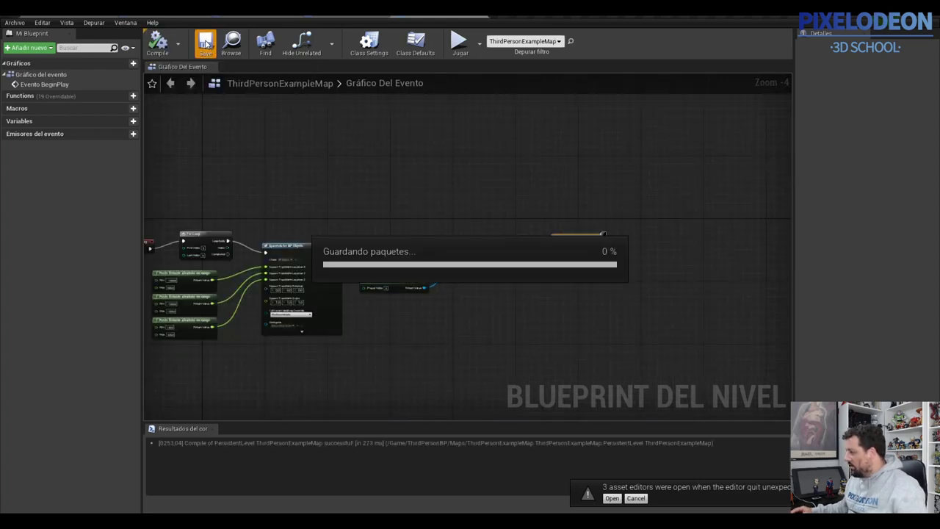
Step: Launch a game preview and run the character around the arena collecting BP_Objeto pickups
click(458, 41)
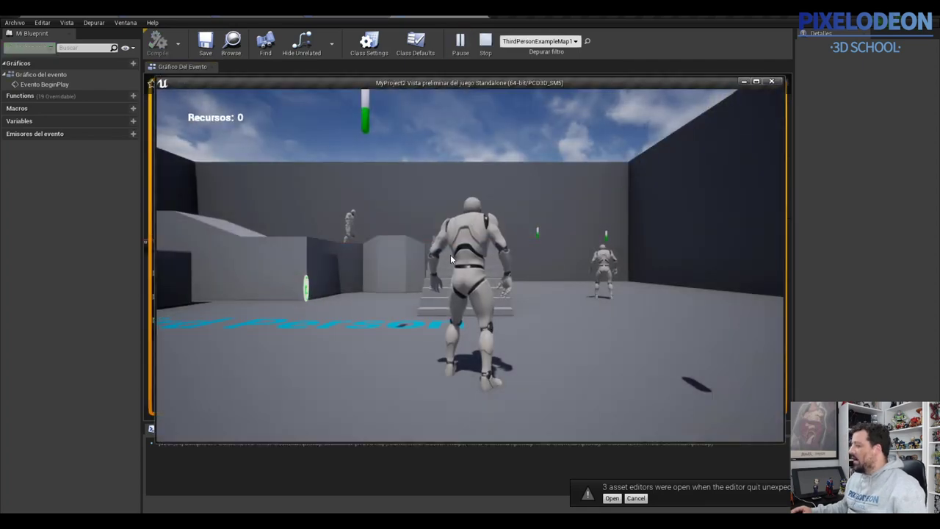
click(450, 252)
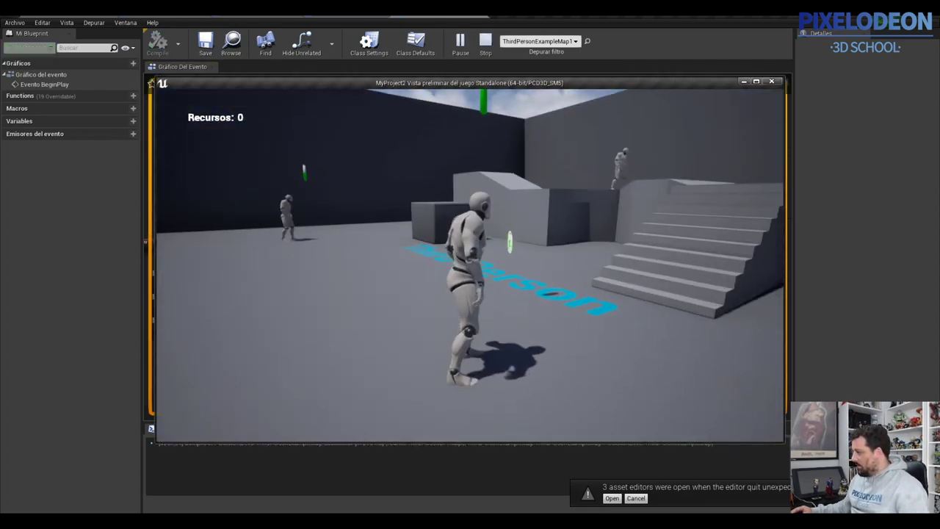
key(space)
key(w)
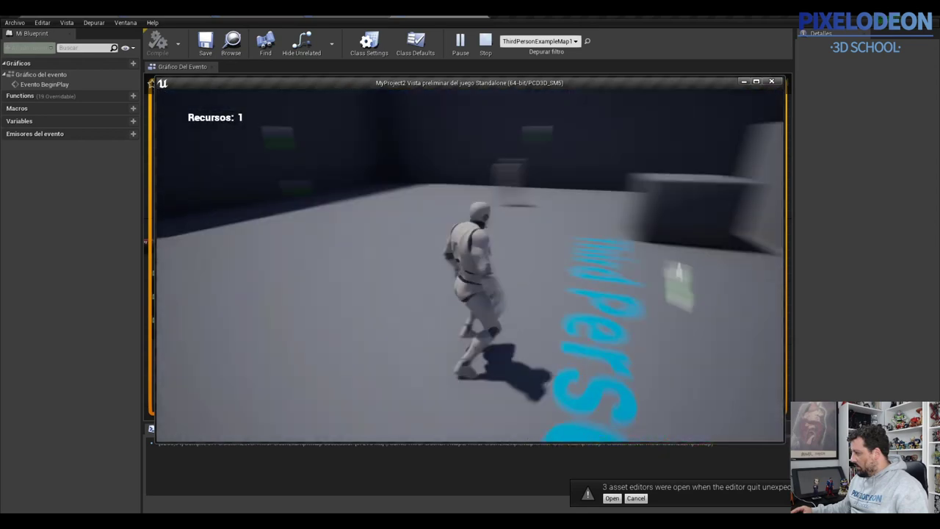
key(w)
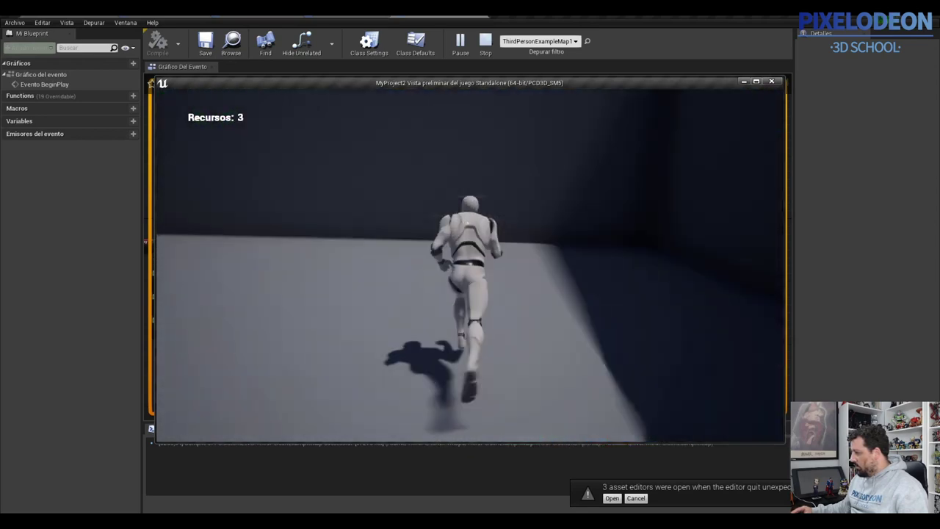
key(space)
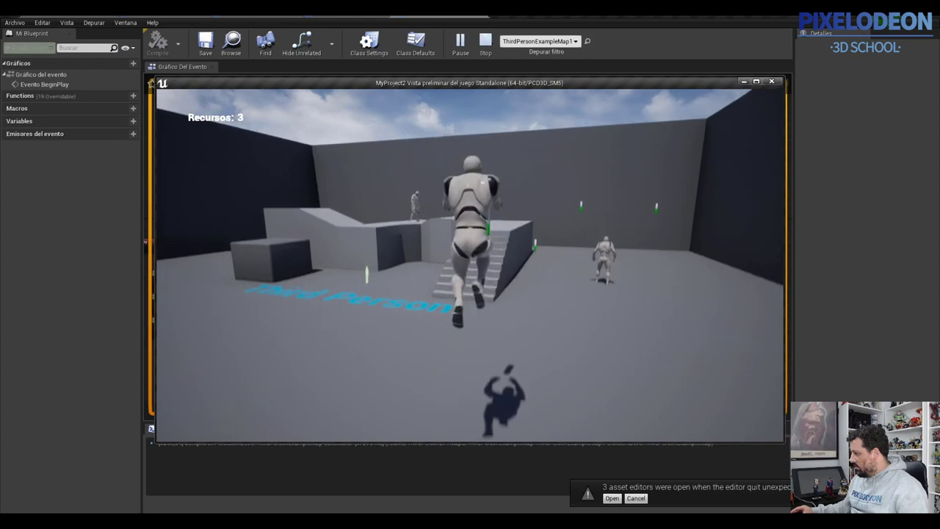
key(w)
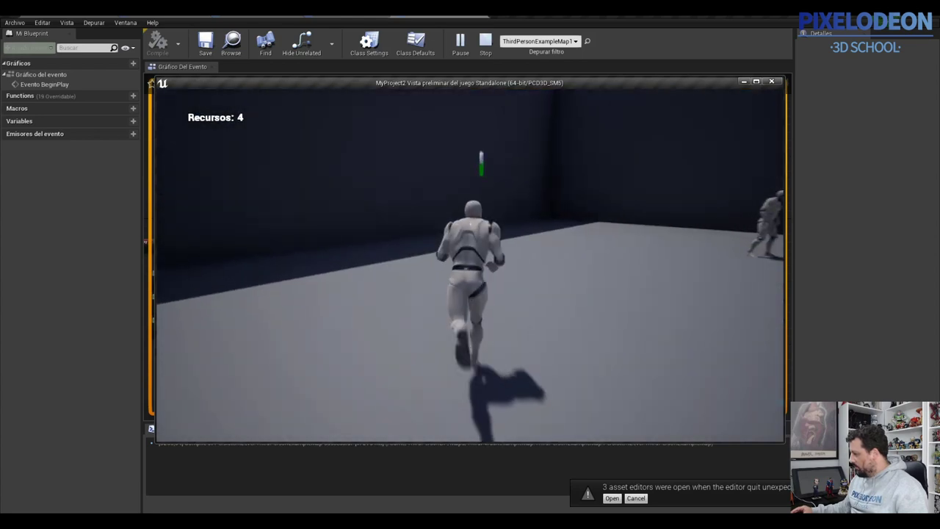
key(w)
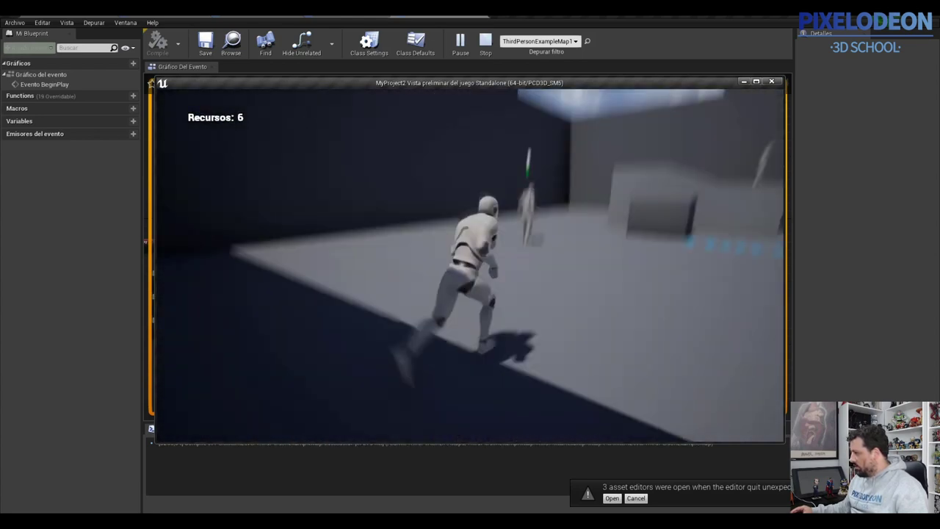
Step: Collect more pickups around the stairs until Recursos reaches 8, then exit the preview
key(w)
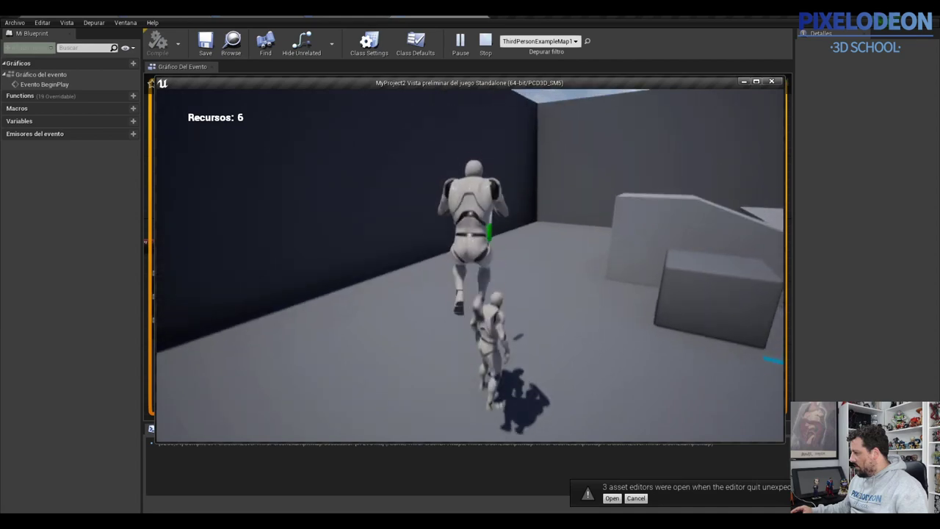
key(w)
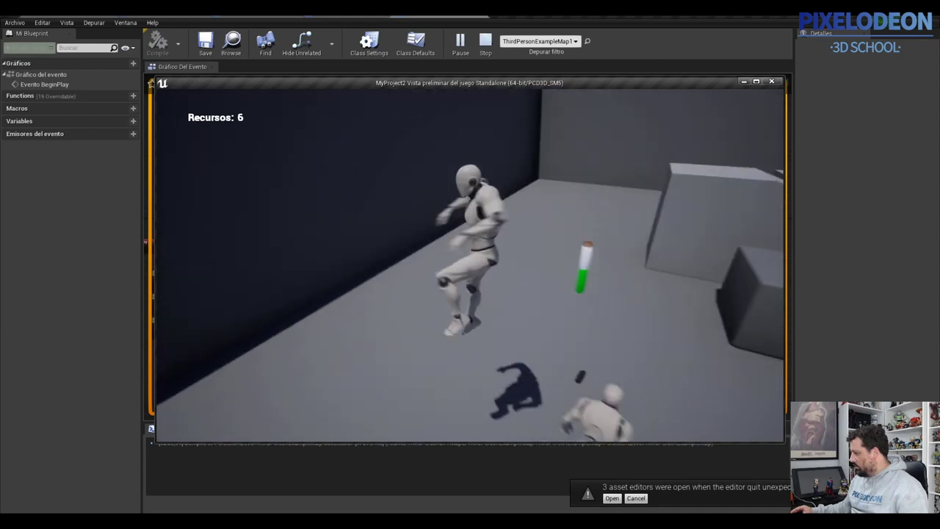
key(w)
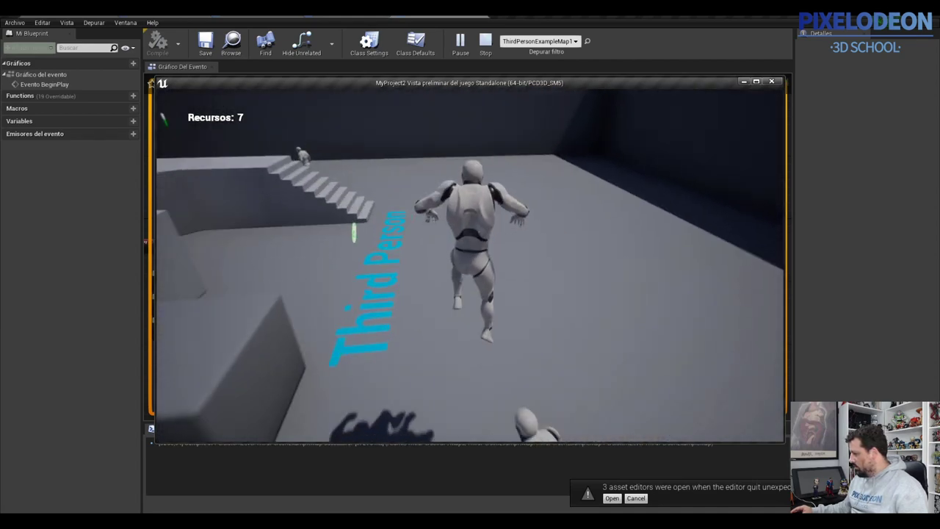
key(w)
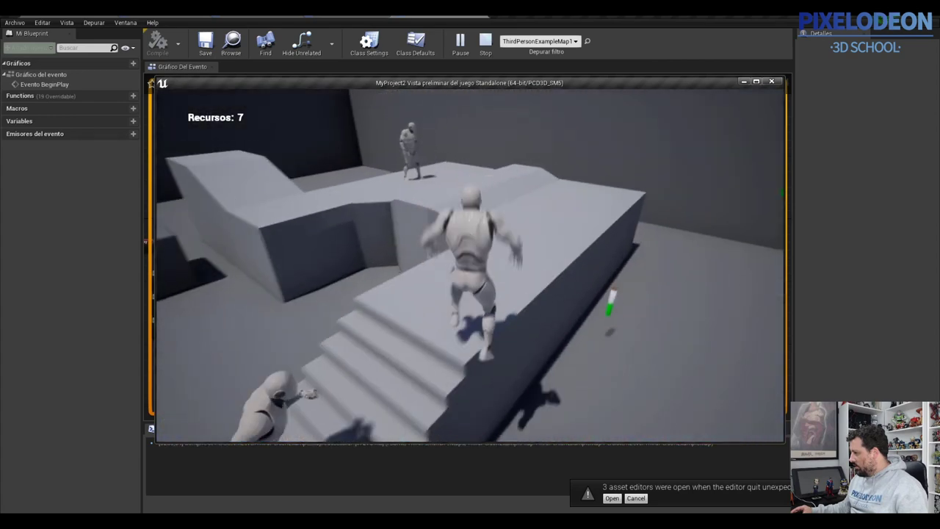
key(w)
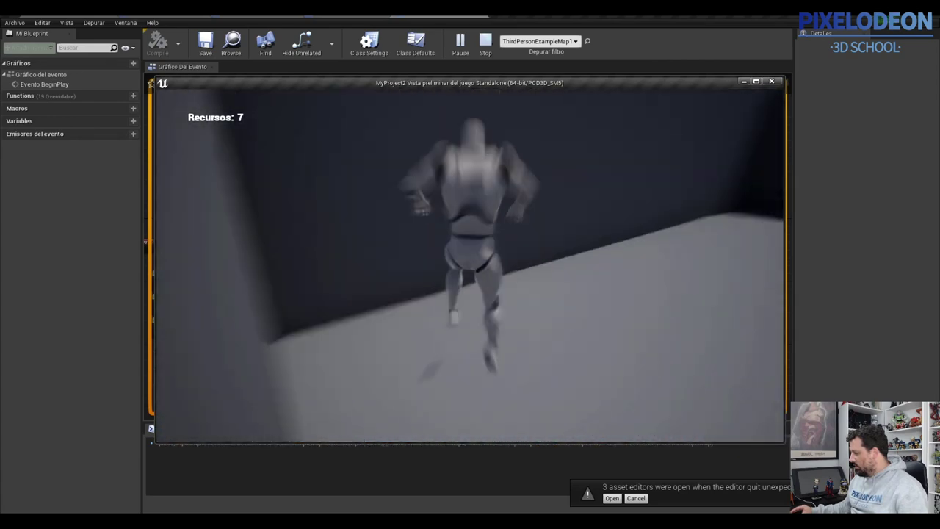
key(w)
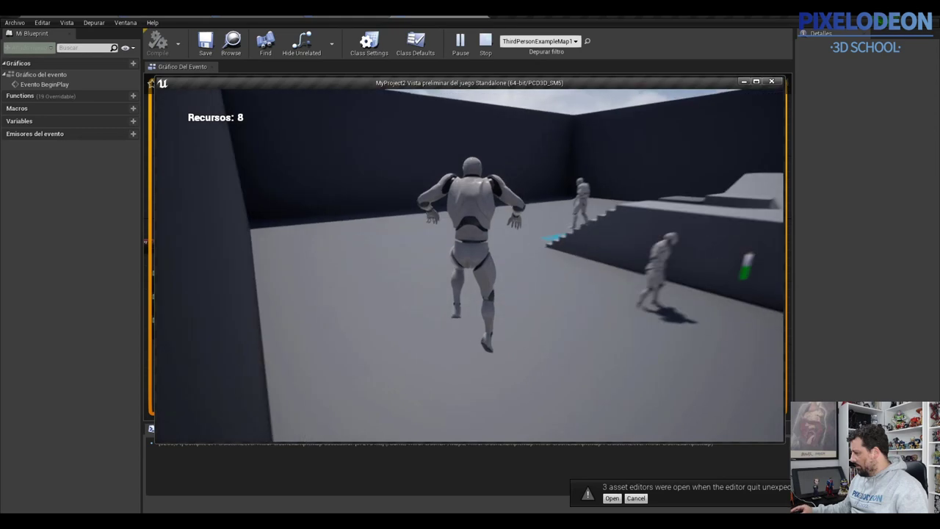
key(w)
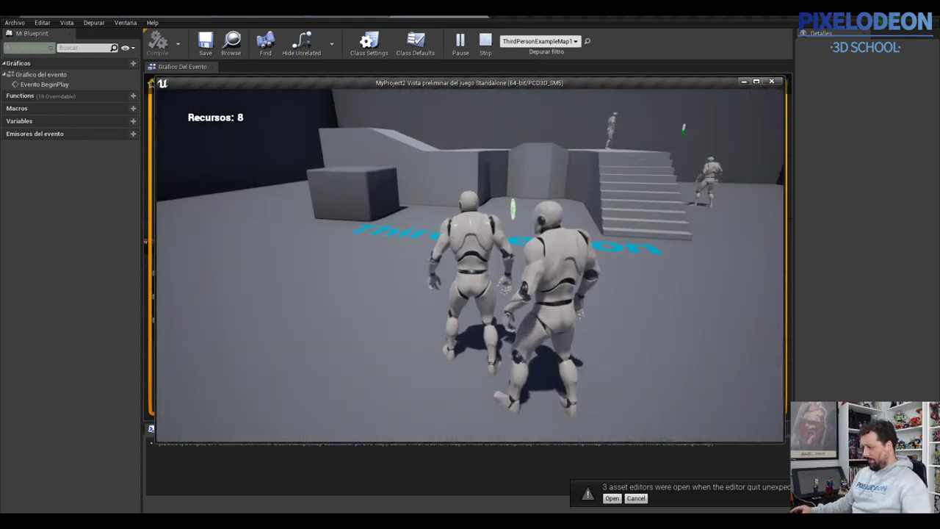
key(Escape)
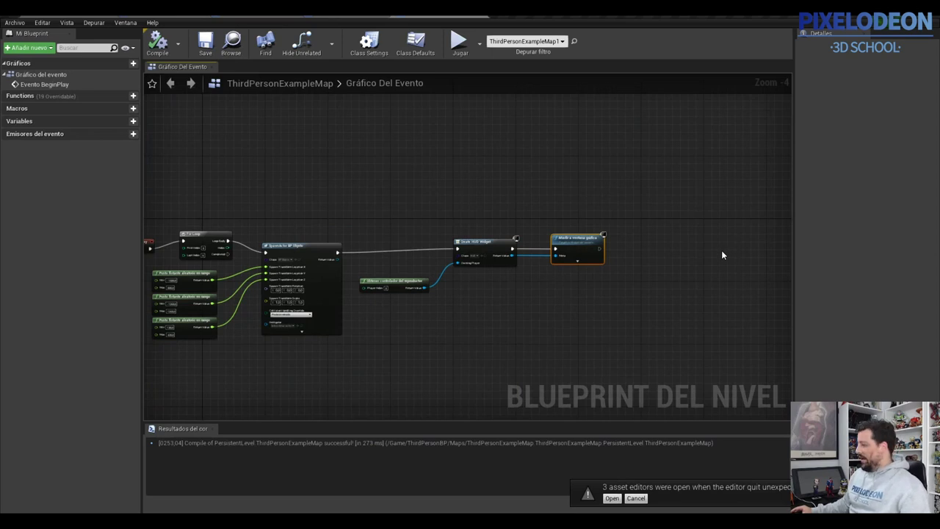
Step: Pan and zoom to review the level blueprint nodes, then switch to the main level editor tab
scroll(374, 245, down, 3)
scroll(373, 245, up, 3)
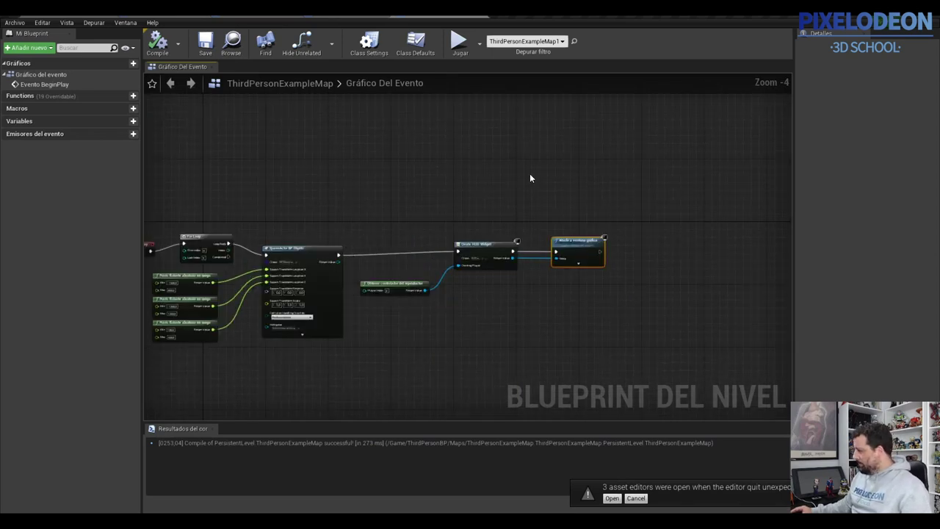
right_drag(527, 179, 498, 190)
scroll(498, 191, up, 1)
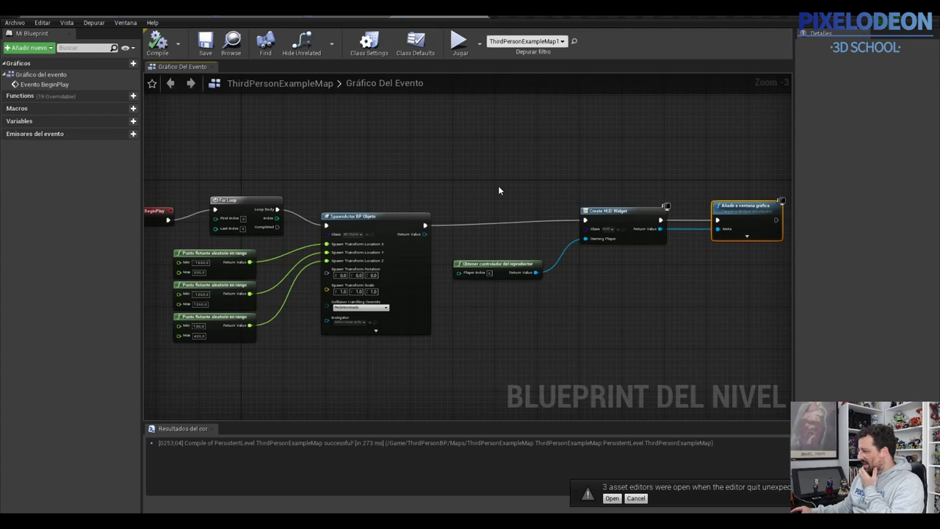
scroll(499, 190, down, 1)
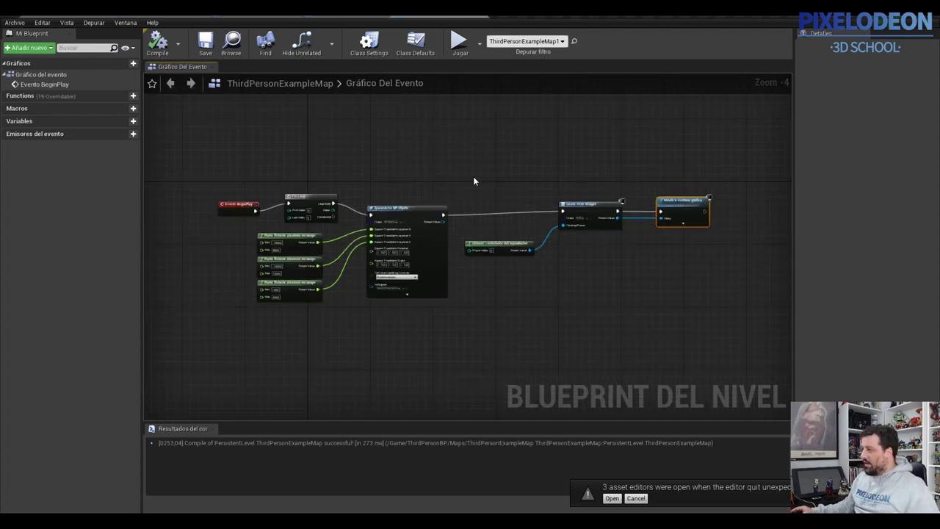
click(70, 15)
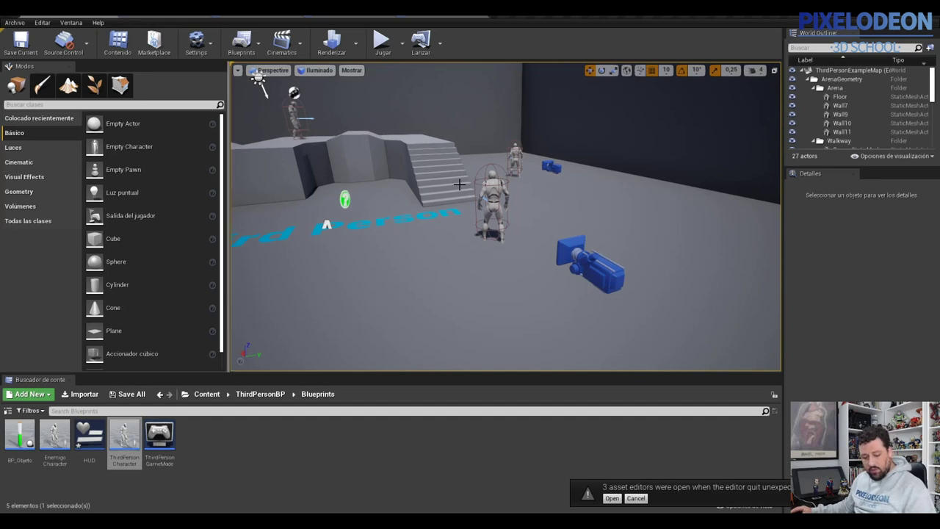
Step: Save ThirdPersonExampleMap, reopen the Level Blueprint to check the HUD widget nodes, and return
click(21, 41)
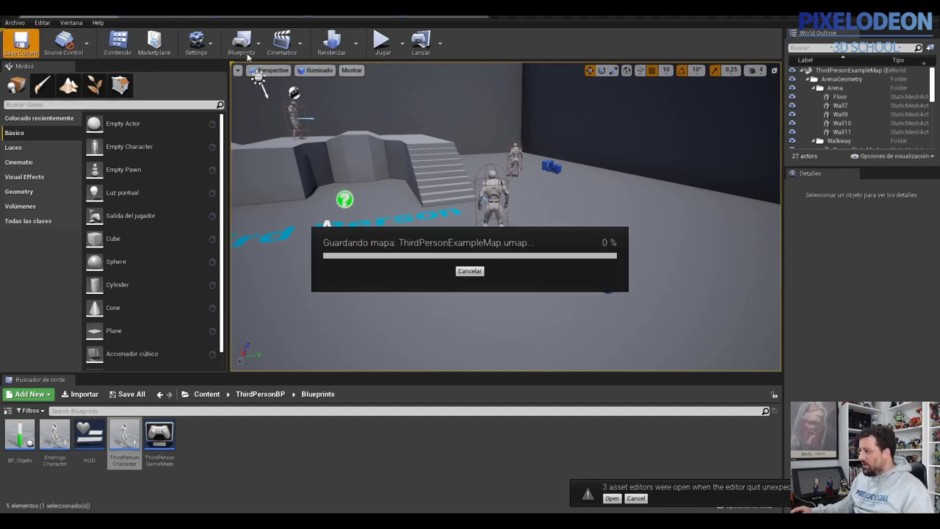
click(260, 50)
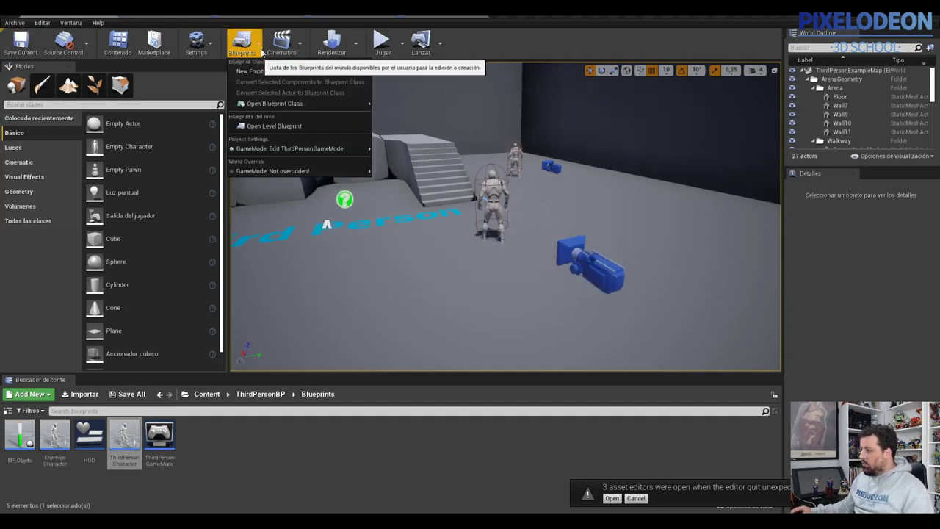
click(279, 127)
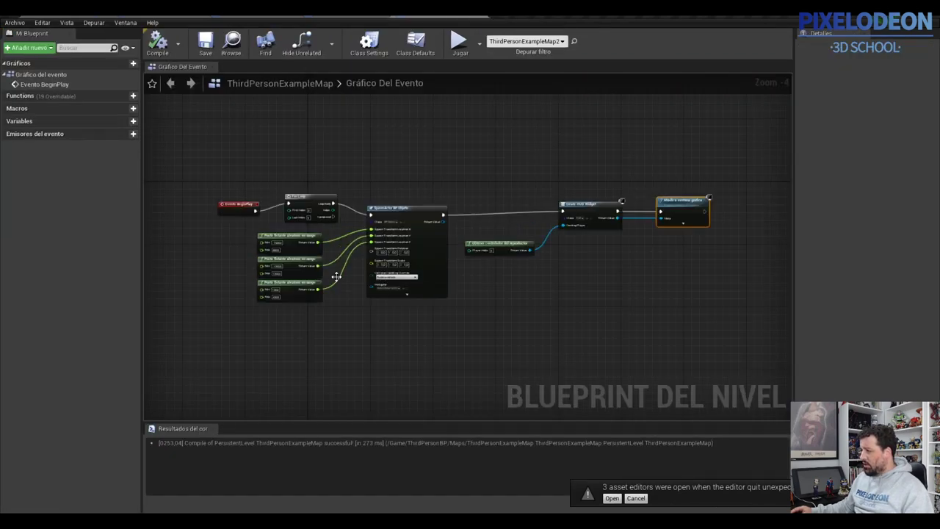
scroll(545, 235, up, 2)
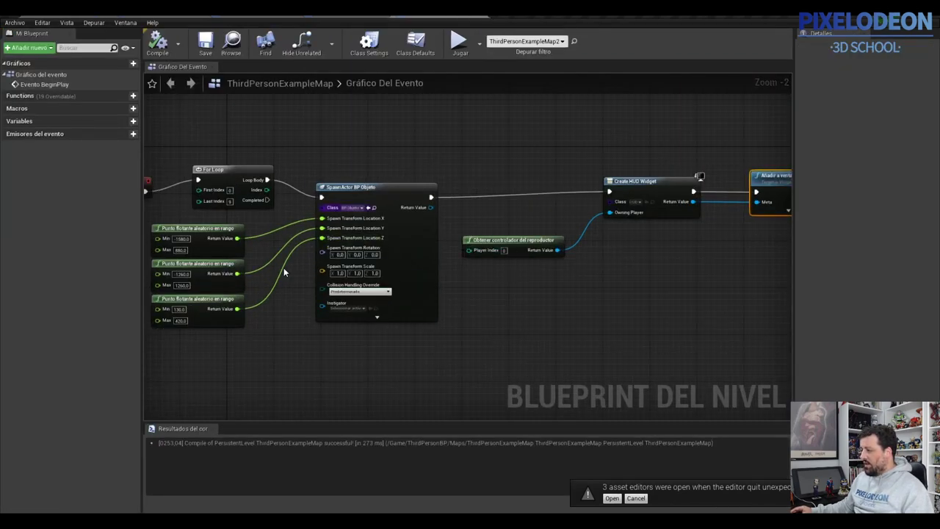
right_drag(711, 257, 613, 271)
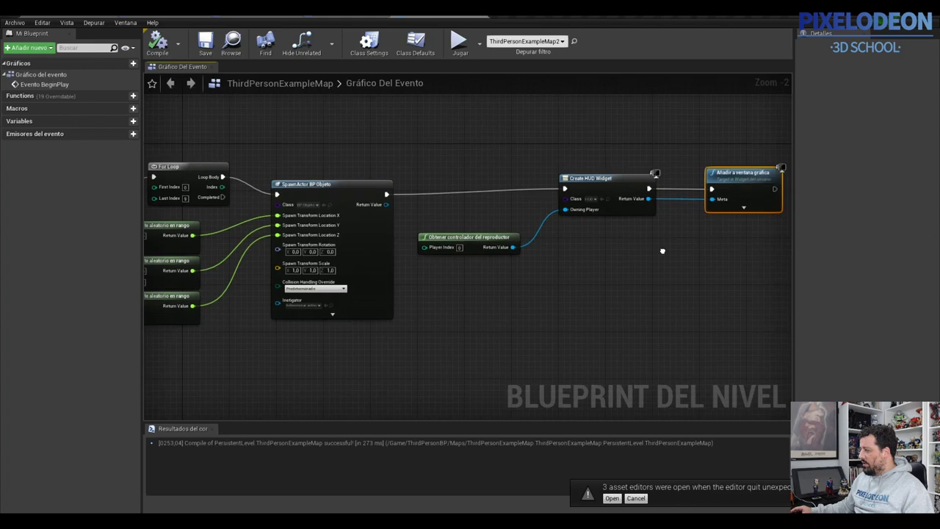
click(281, 21)
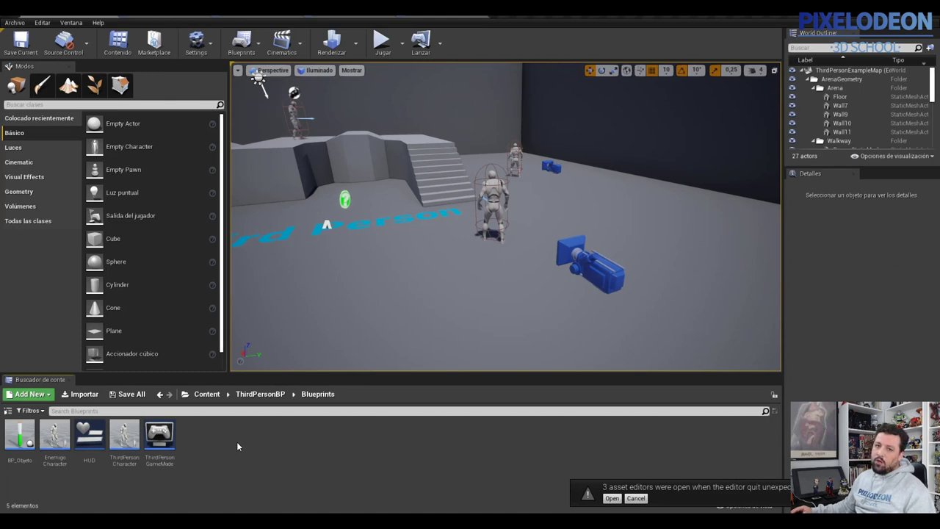
Step: Open the HUD widget blueprint to check the Recursos text binding, then view BP_Objeto's graph
right_click(218, 439)
mouse_move(246, 432)
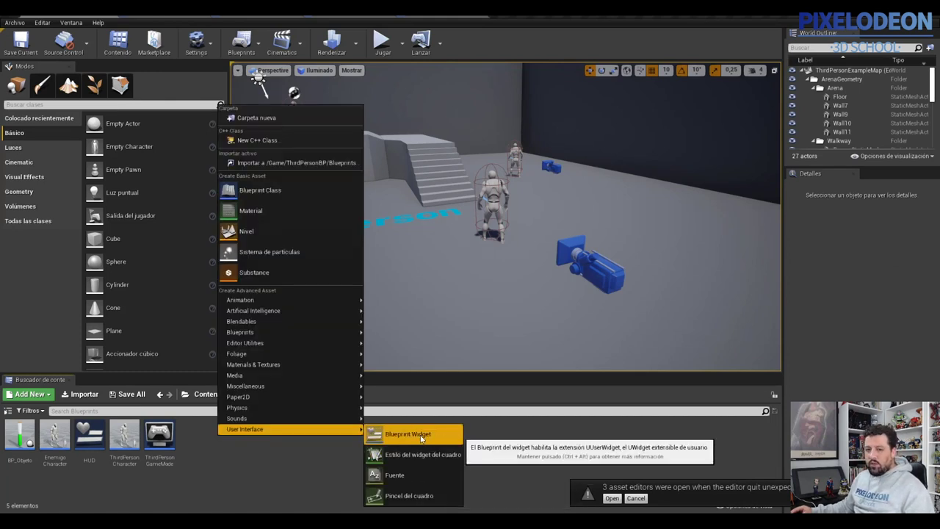
click(250, 457)
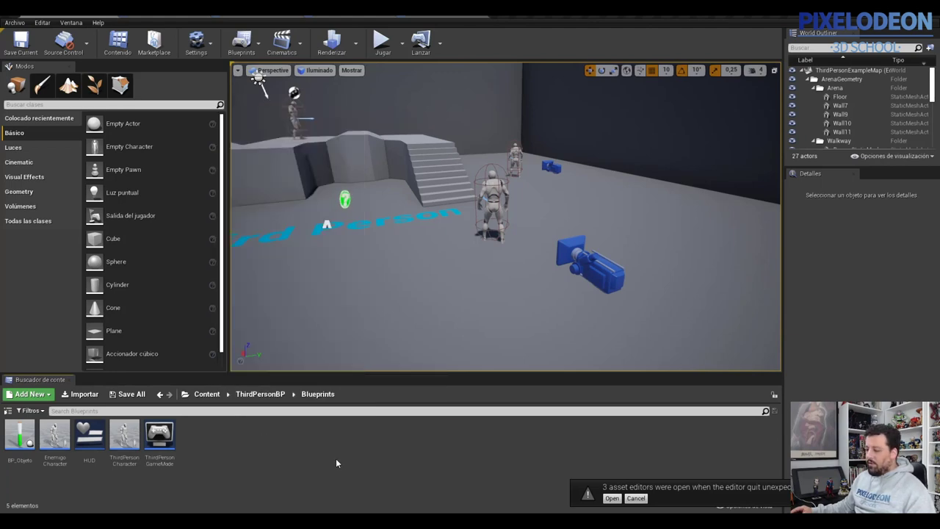
double_click(89, 433)
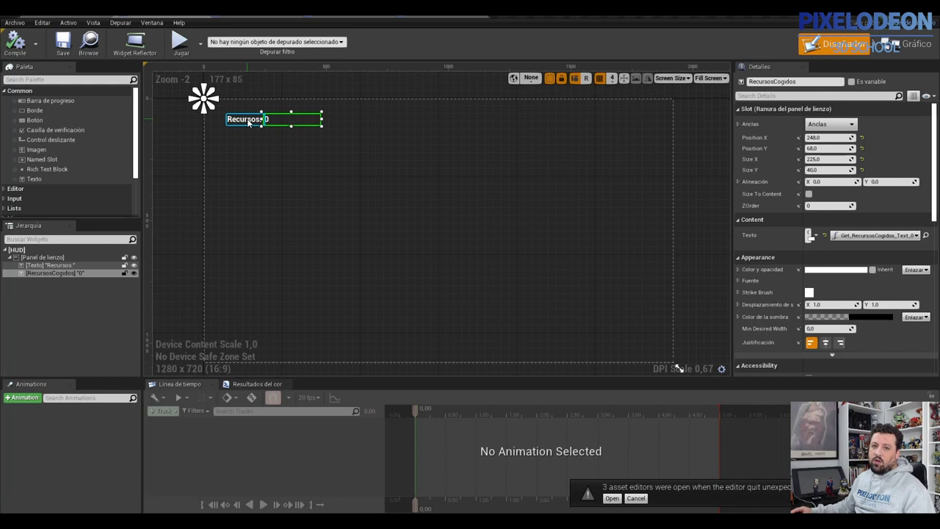
click(885, 237)
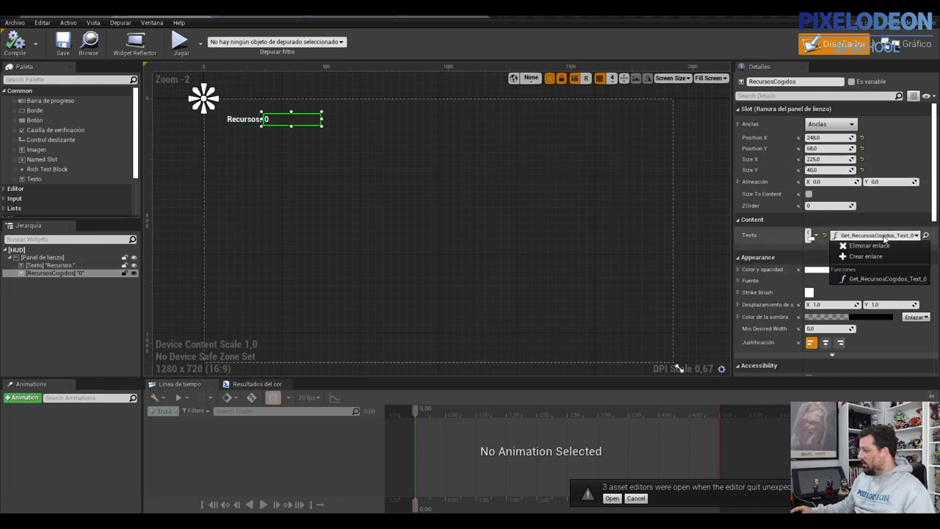
click(261, 7)
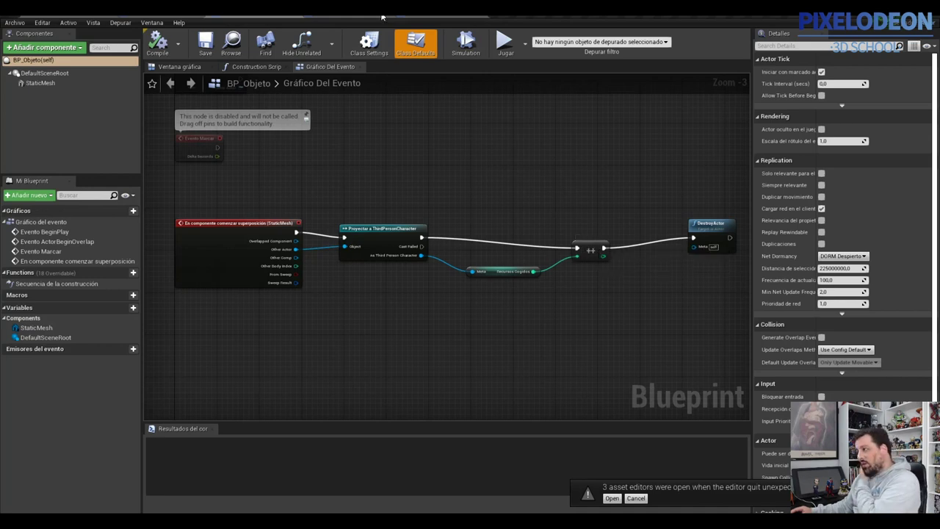
Step: Test-play from the ThirdPersonCharacter tab, confirming Recursos: 0 shows, then return to the level editor
click(339, 15)
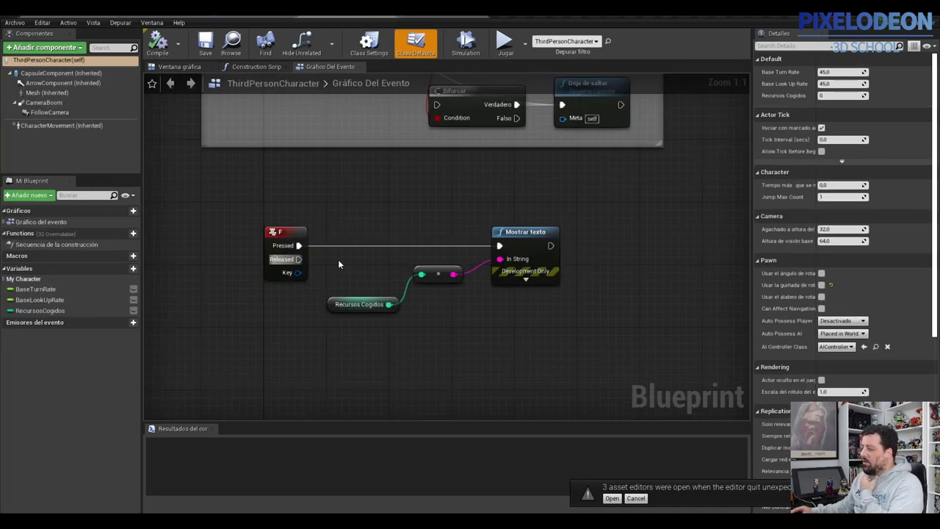
click(504, 42)
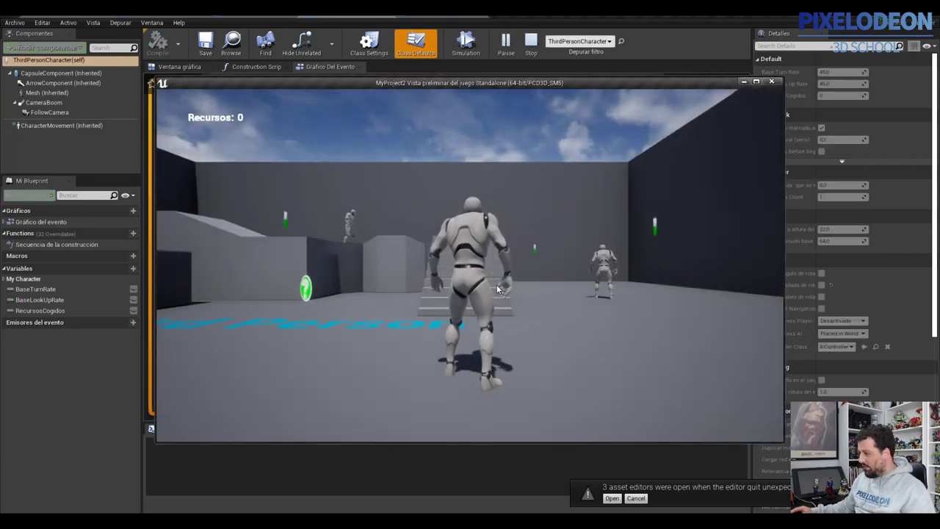
click(469, 295)
key(w)
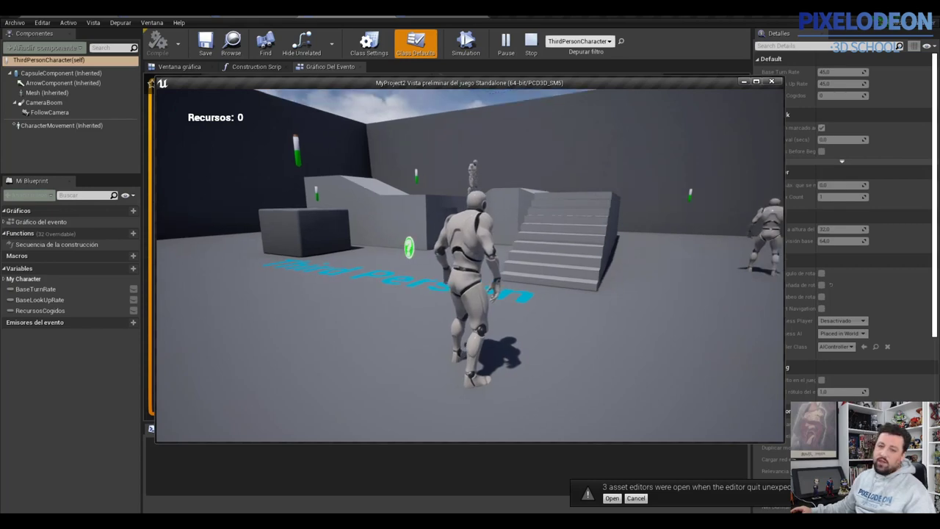
key(Escape)
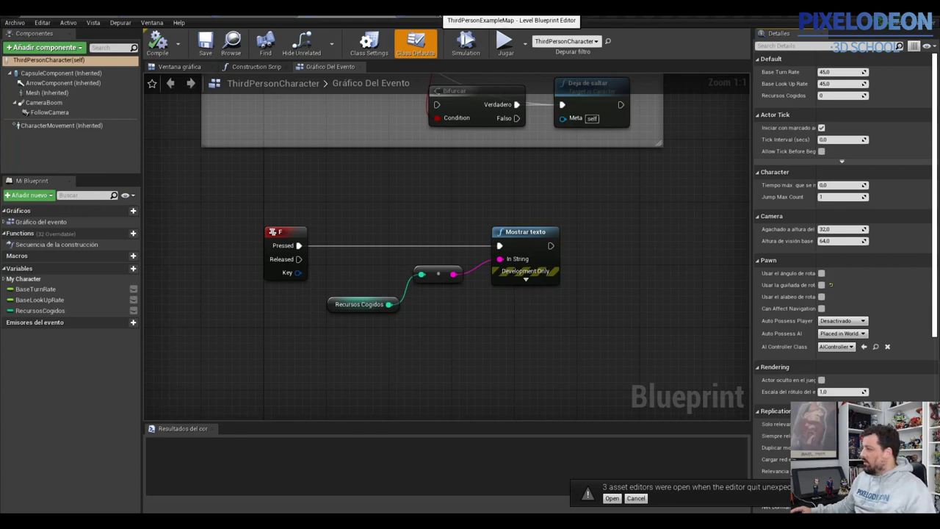
click(514, 20)
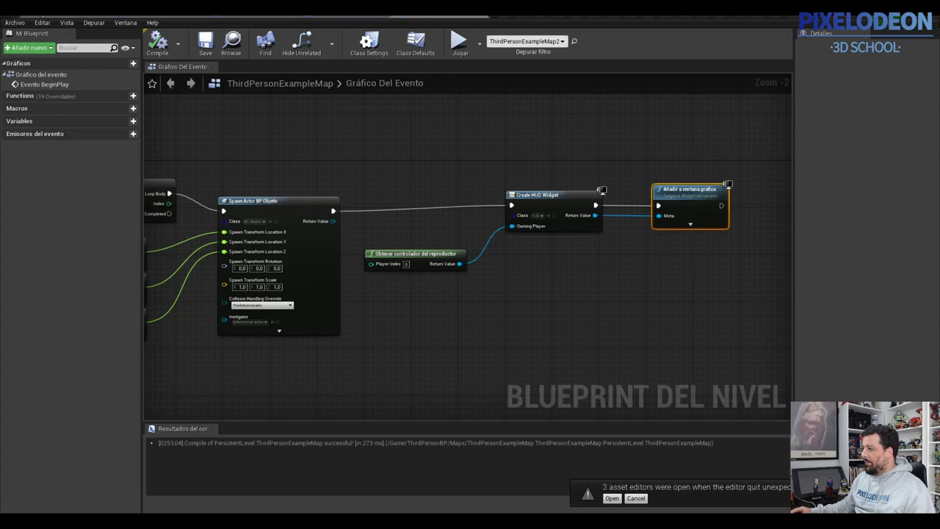
click(81, 21)
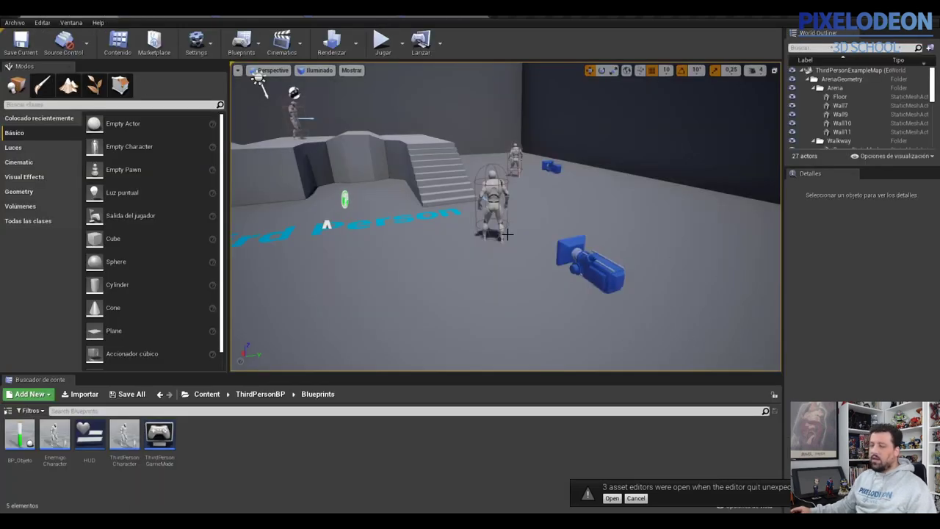